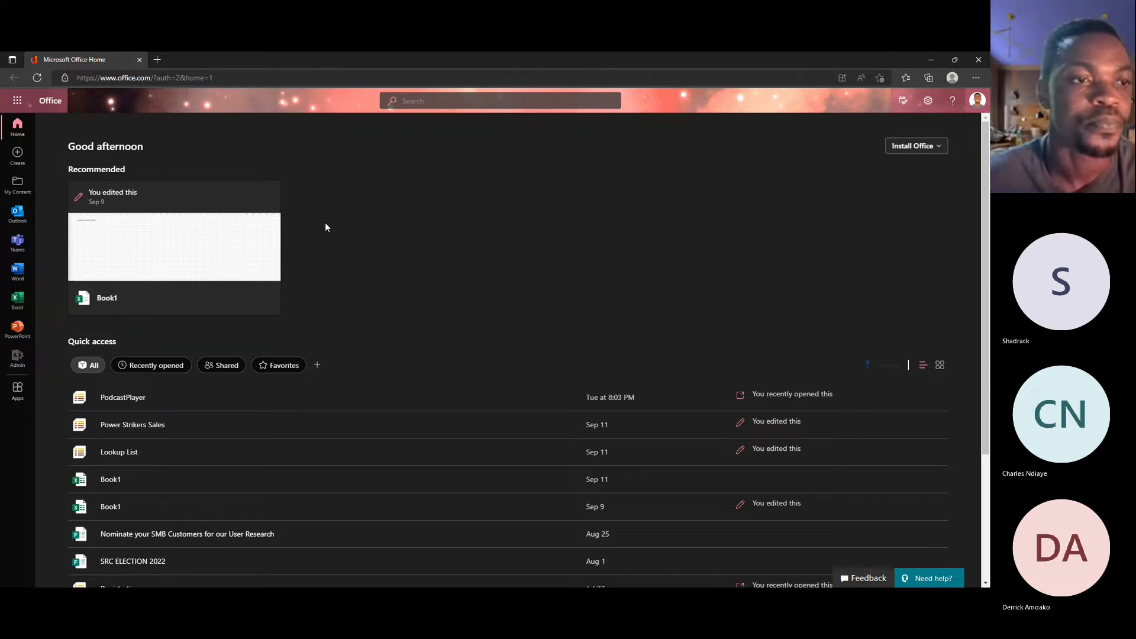
Step: Open the Power Strikers site in SharePoint and display its site contents
{"action": "left_click", "coordinate": [16, 102]}
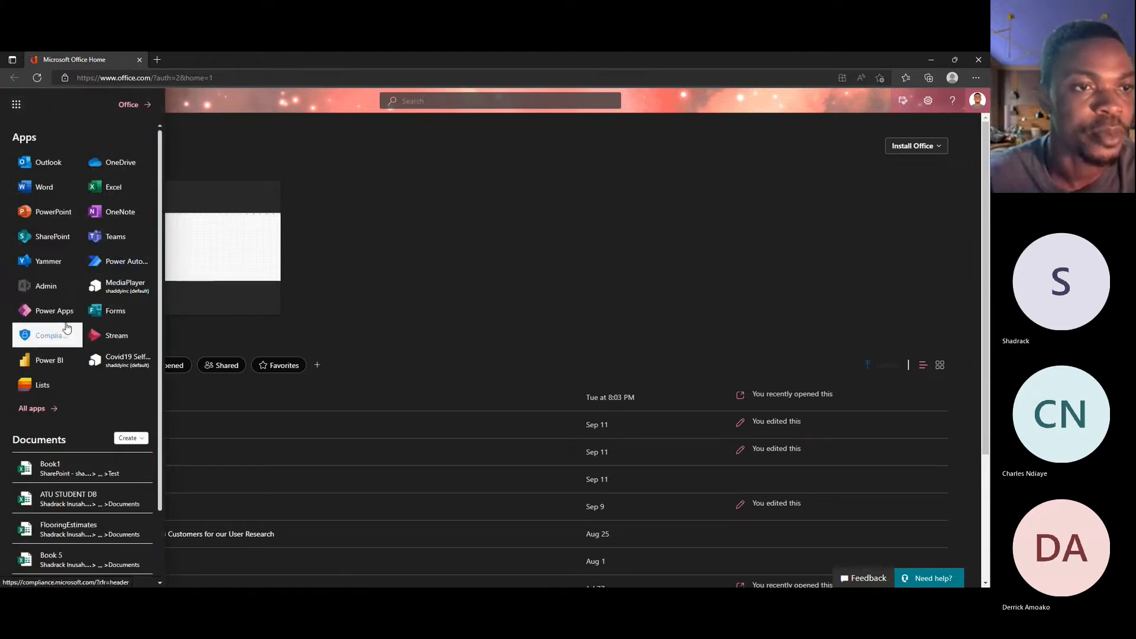
{"action": "left_click", "coordinate": [72, 239]}
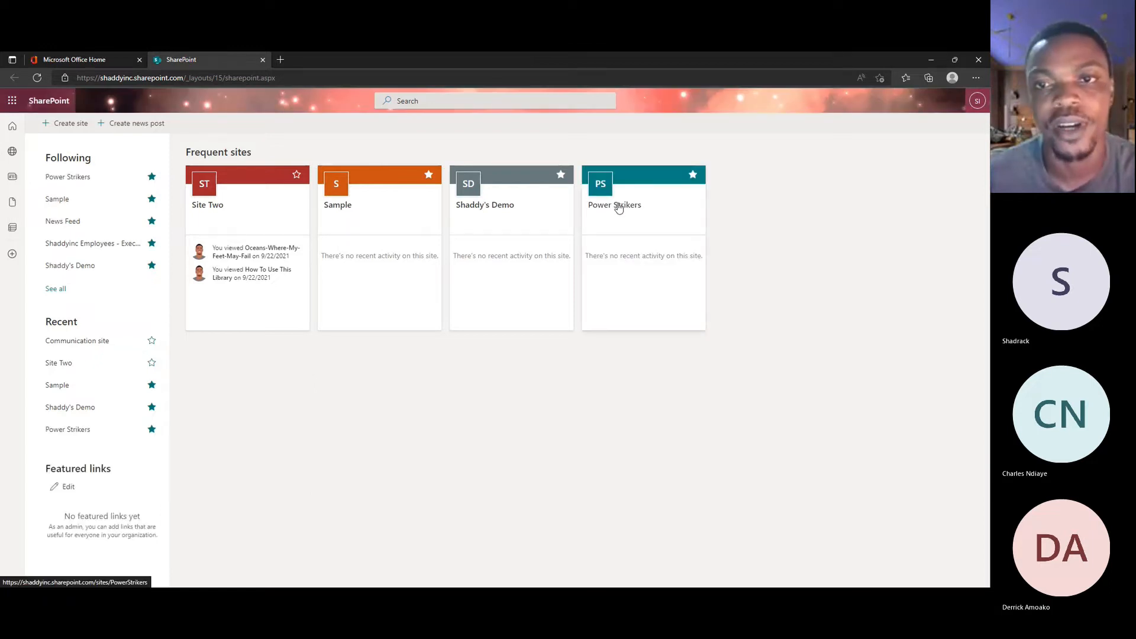
{"action": "left_click", "coordinate": [647, 197]}
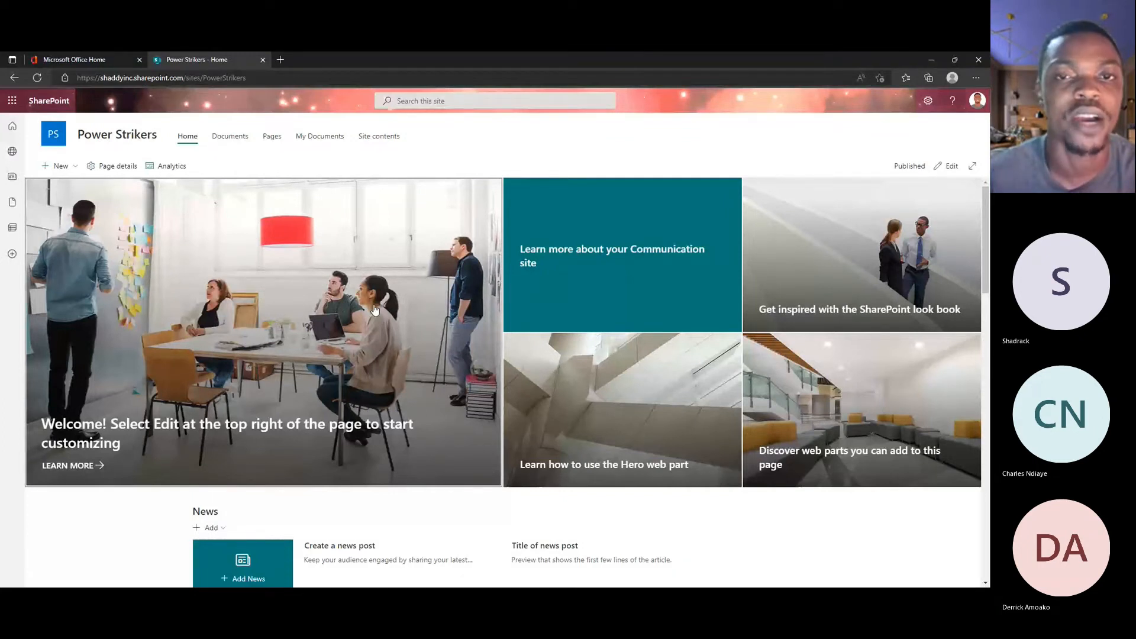
{"action": "left_click", "coordinate": [379, 137]}
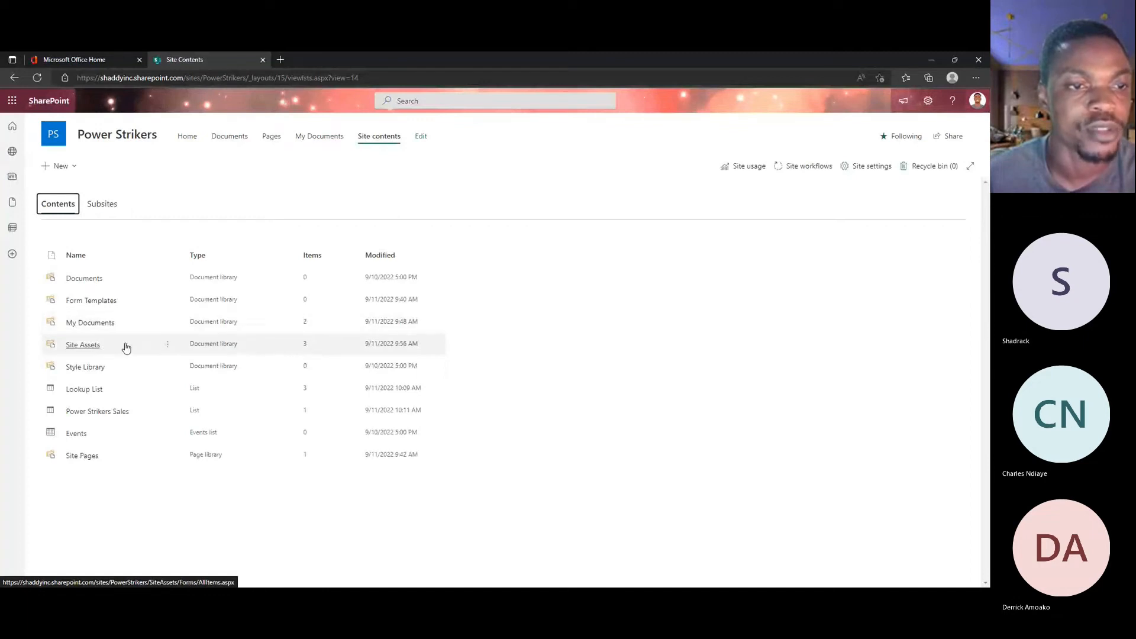
Step: View the existing Power Strikers Sales list and return to the site contents
{"action": "left_click", "coordinate": [96, 410]}
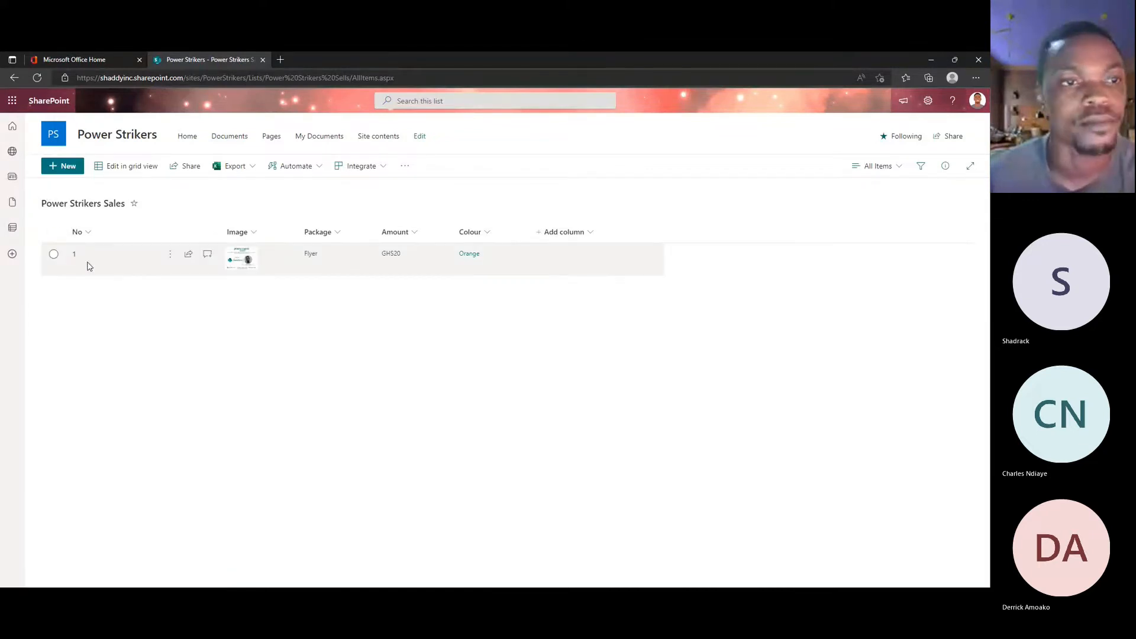
{"action": "left_click", "coordinate": [13, 79]}
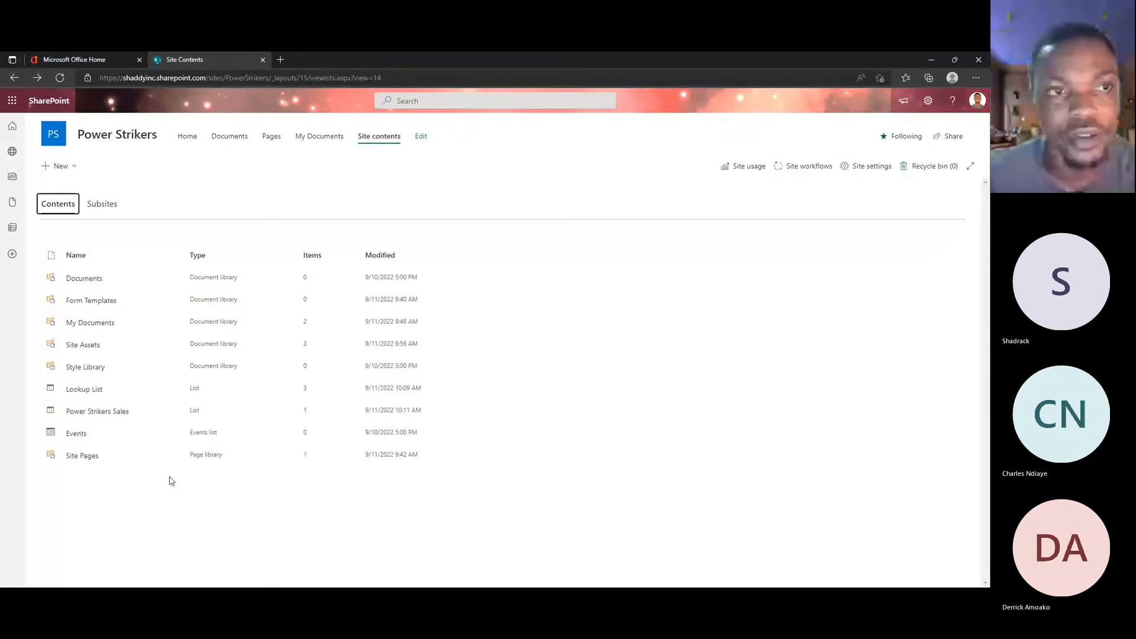
Step: Start a new list from Excel and upload the source workbook from the device
{"action": "left_click", "coordinate": [62, 166]}
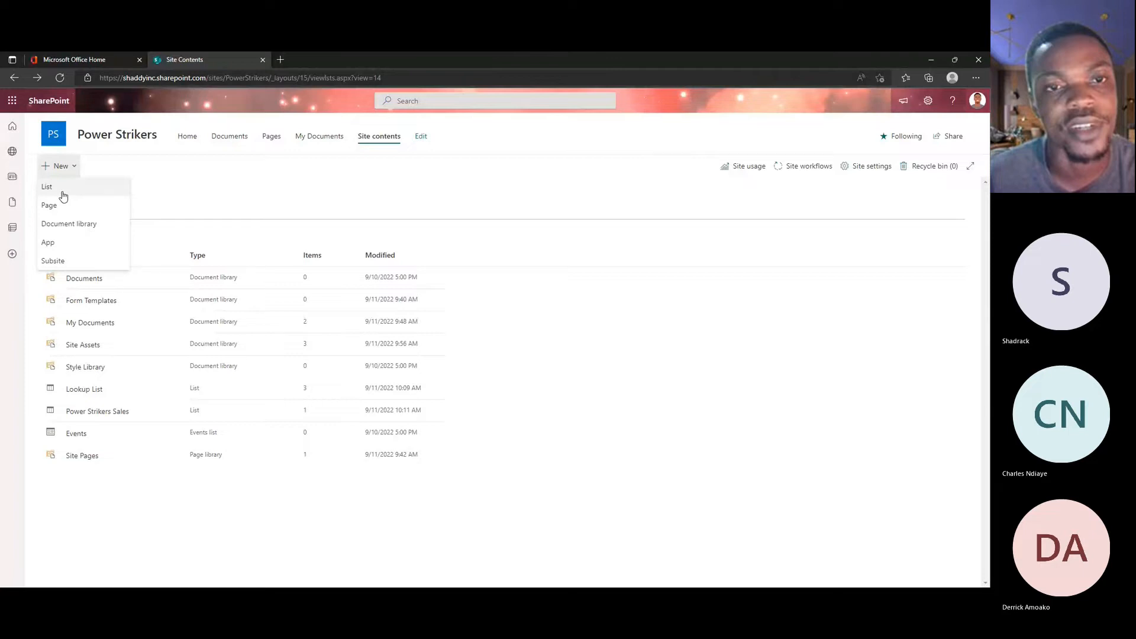
{"action": "left_click", "coordinate": [48, 187]}
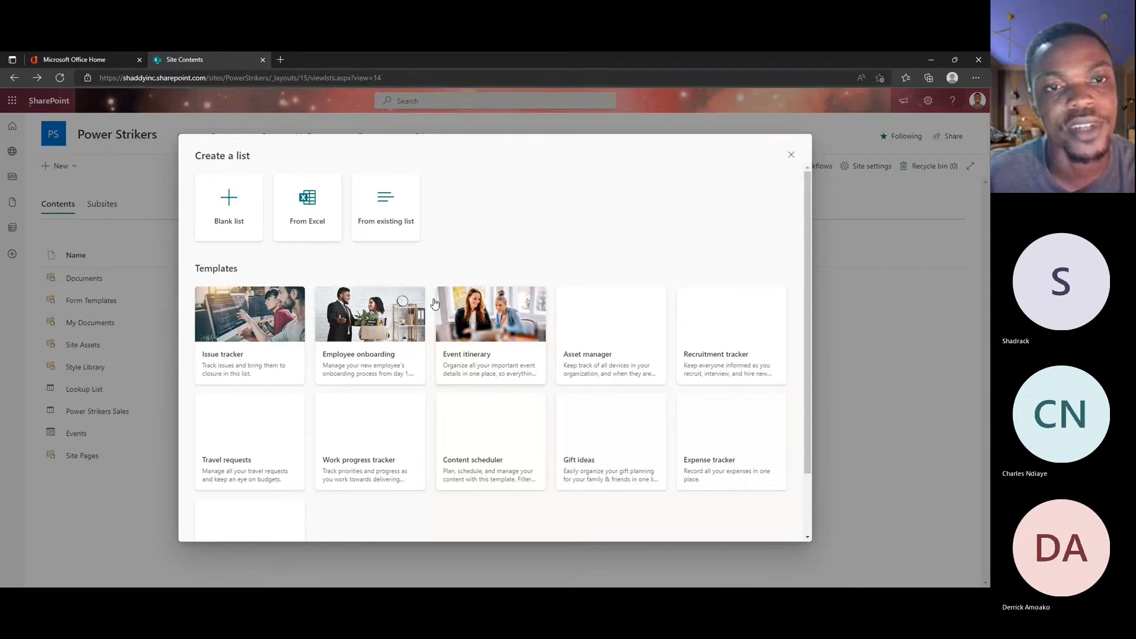
{"action": "left_click", "coordinate": [307, 207]}
{"action": "left_click", "coordinate": [307, 207]}
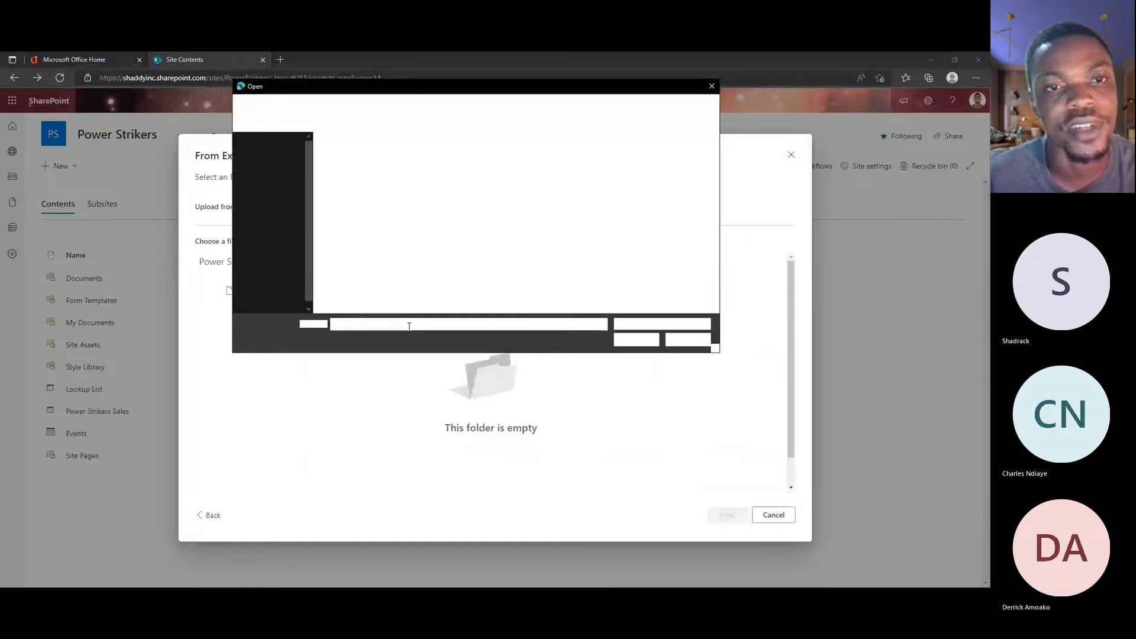
{"action": "double_click", "coordinate": [383, 311]}
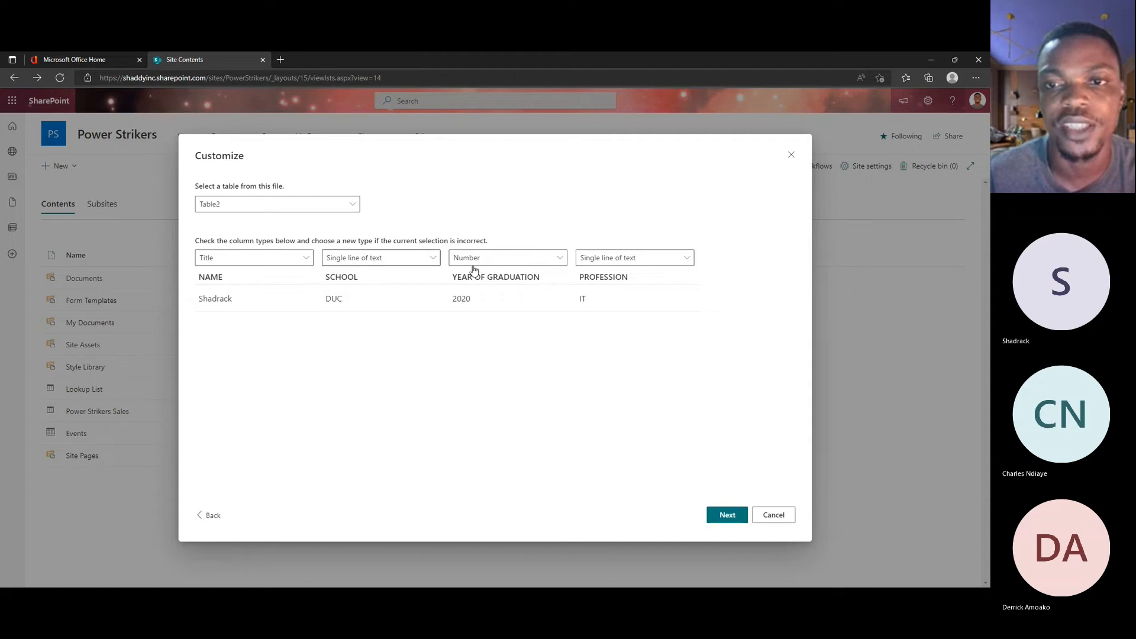
Step: Examine the column types available for the NAME column in the Excel import
{"action": "left_click", "coordinate": [276, 262]}
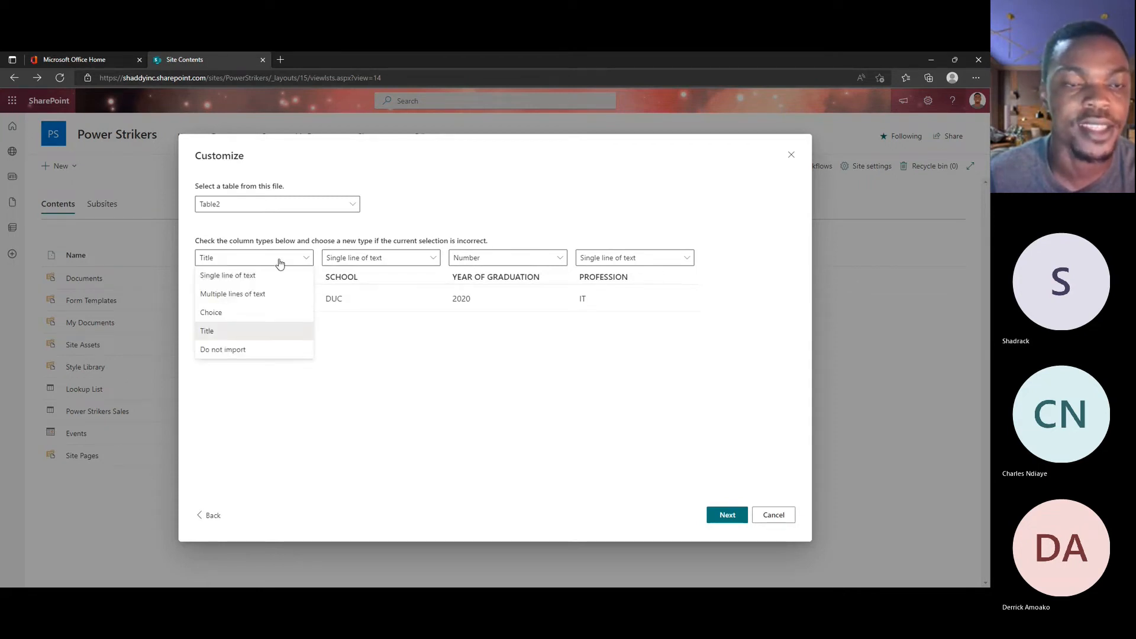
{"action": "left_click", "coordinate": [280, 264]}
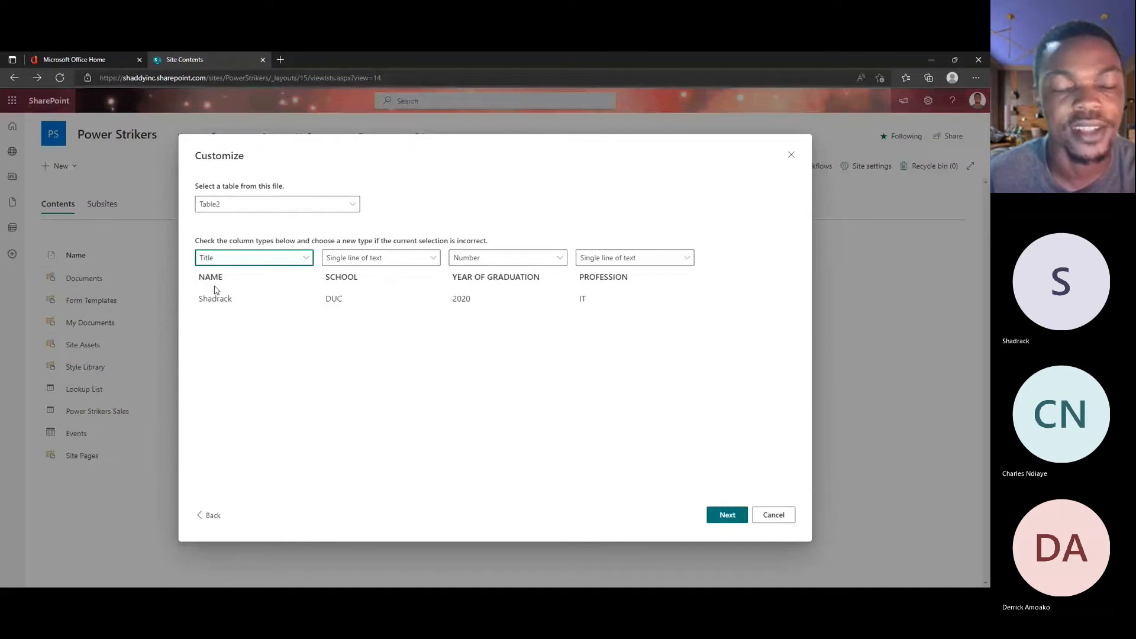
{"action": "left_click", "coordinate": [241, 262]}
{"action": "left_click", "coordinate": [241, 262]}
{"action": "left_click", "coordinate": [241, 262]}
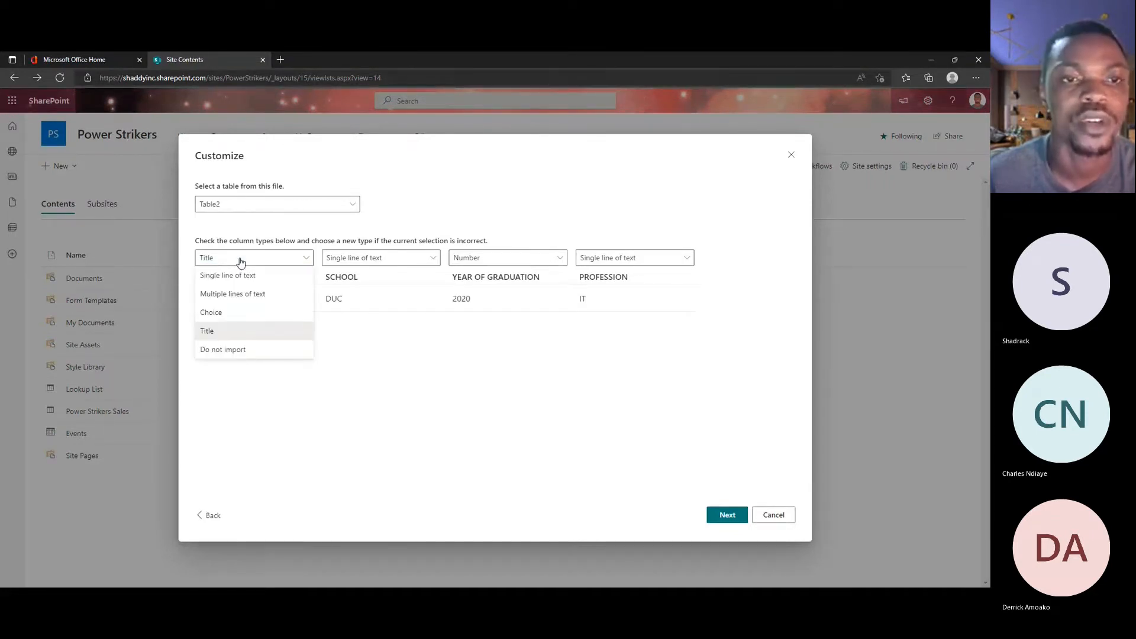
{"action": "left_click", "coordinate": [241, 262]}
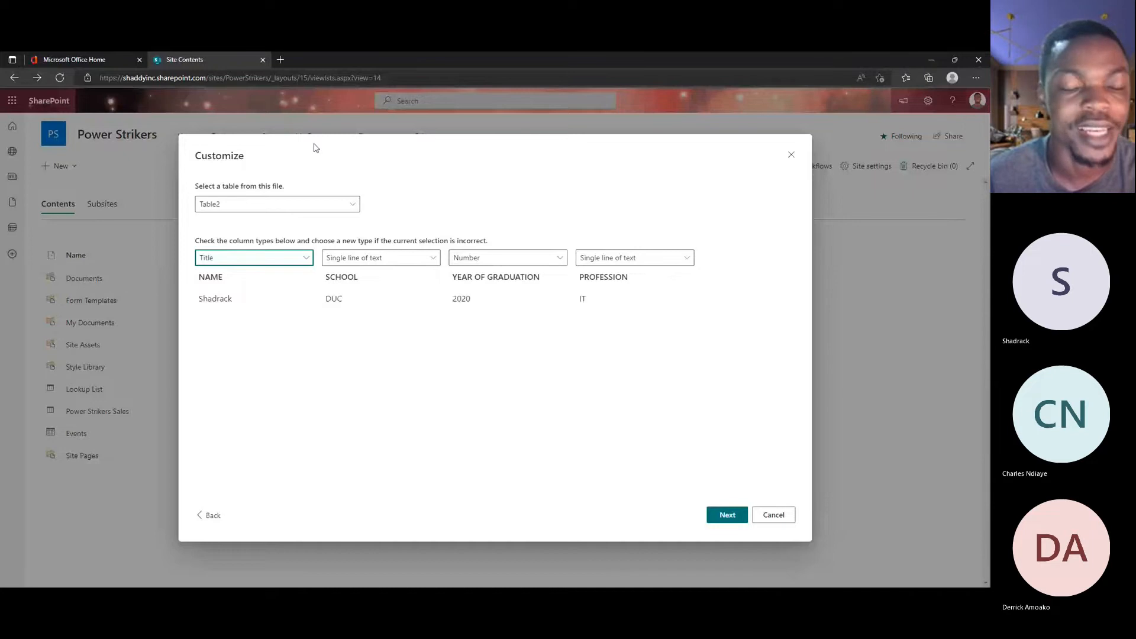
Step: Try Single line of text as the NAME column's type, and restore it to Title
{"action": "left_click", "coordinate": [284, 260]}
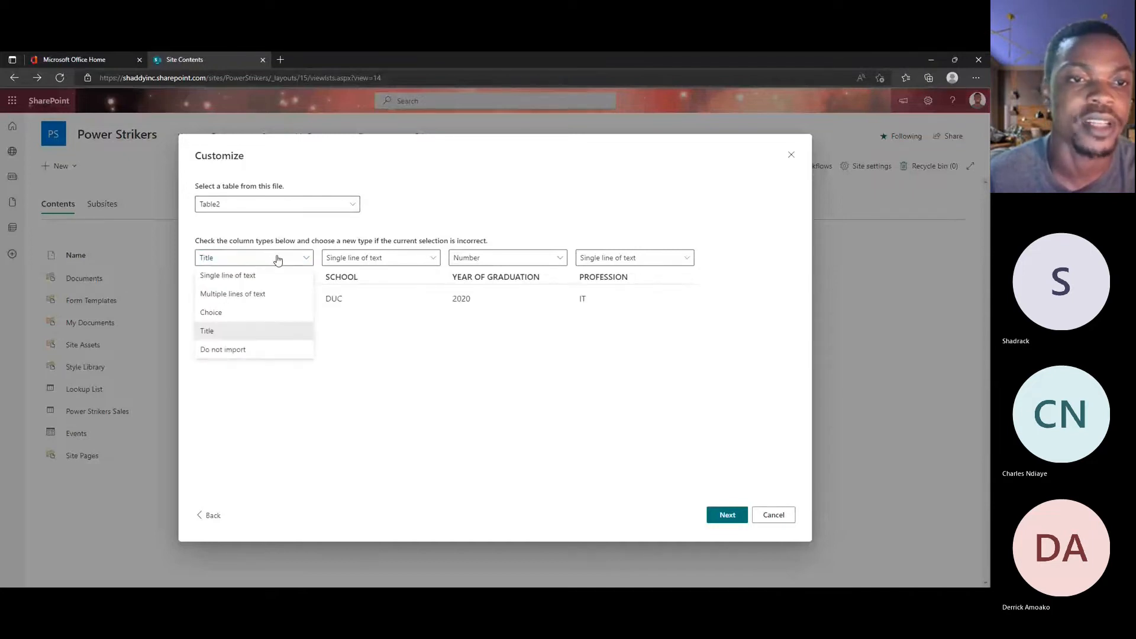
{"action": "left_click", "coordinate": [244, 278]}
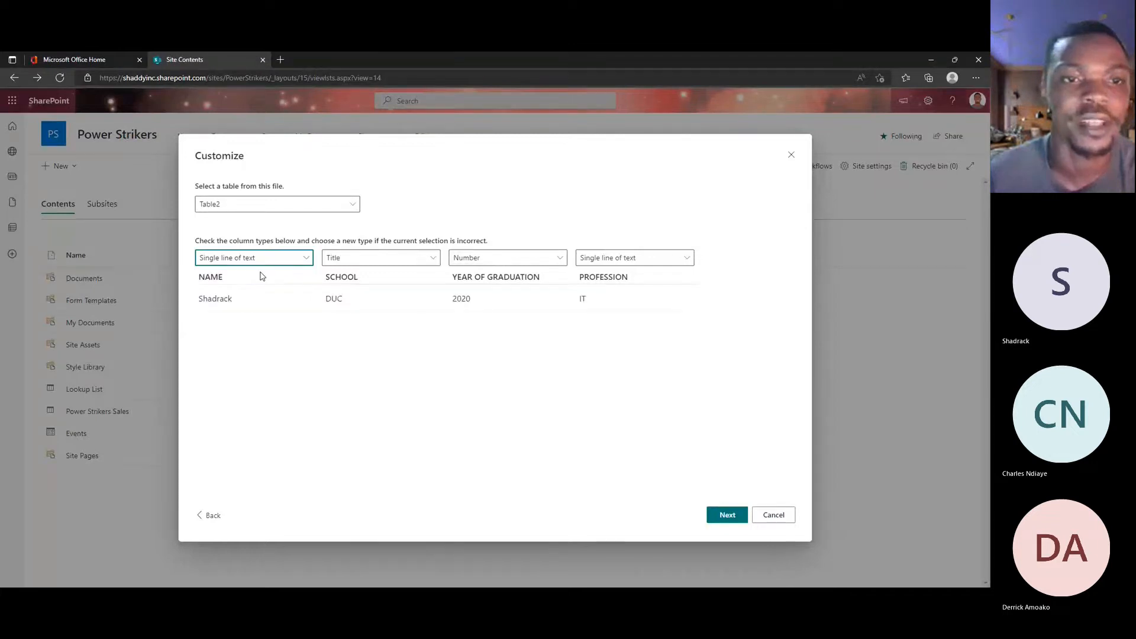
{"action": "left_click", "coordinate": [268, 260]}
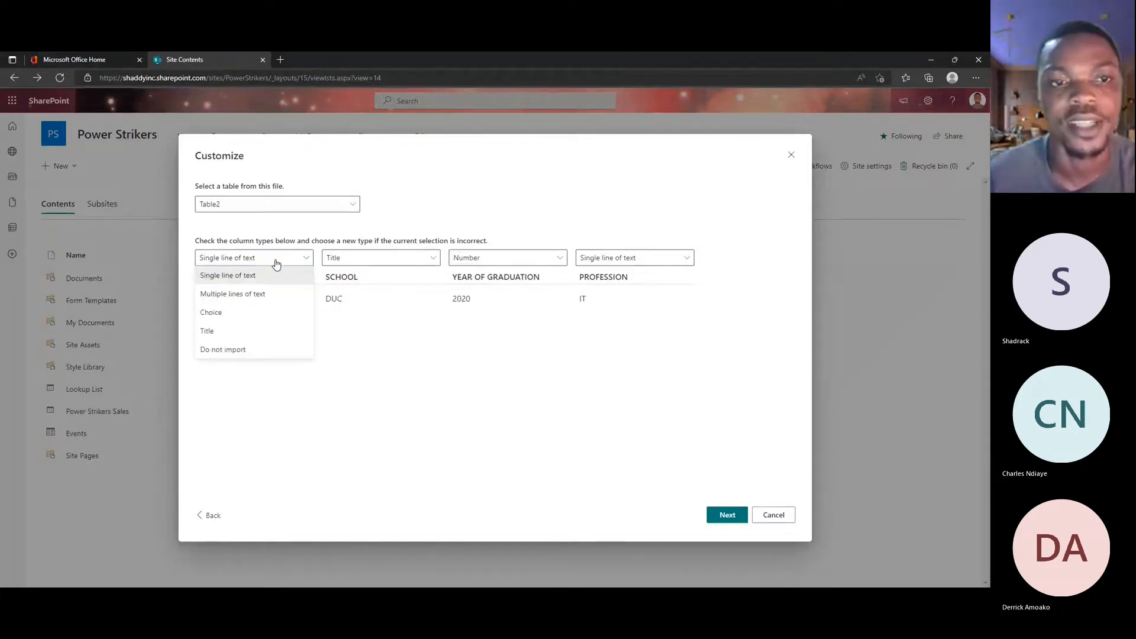
{"action": "left_click", "coordinate": [231, 329]}
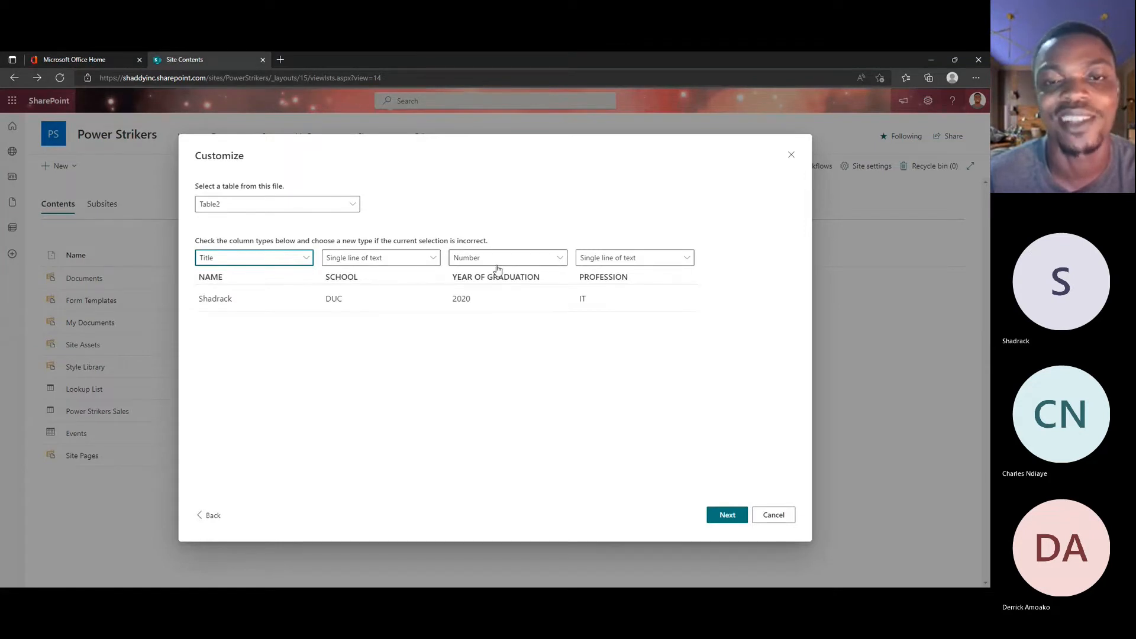
Step: Review the type choices for the YEAR OF GRADUATION and PROFESSION columns, keeping Number and Single line of text
{"action": "left_click", "coordinate": [452, 298]}
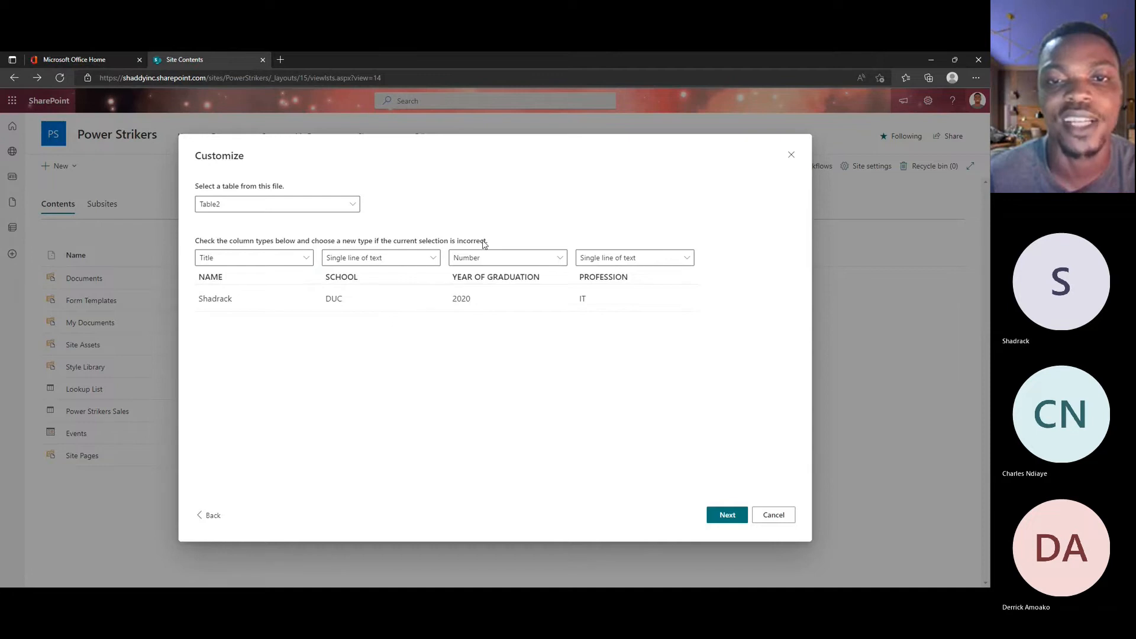
{"action": "left_click", "coordinate": [485, 262]}
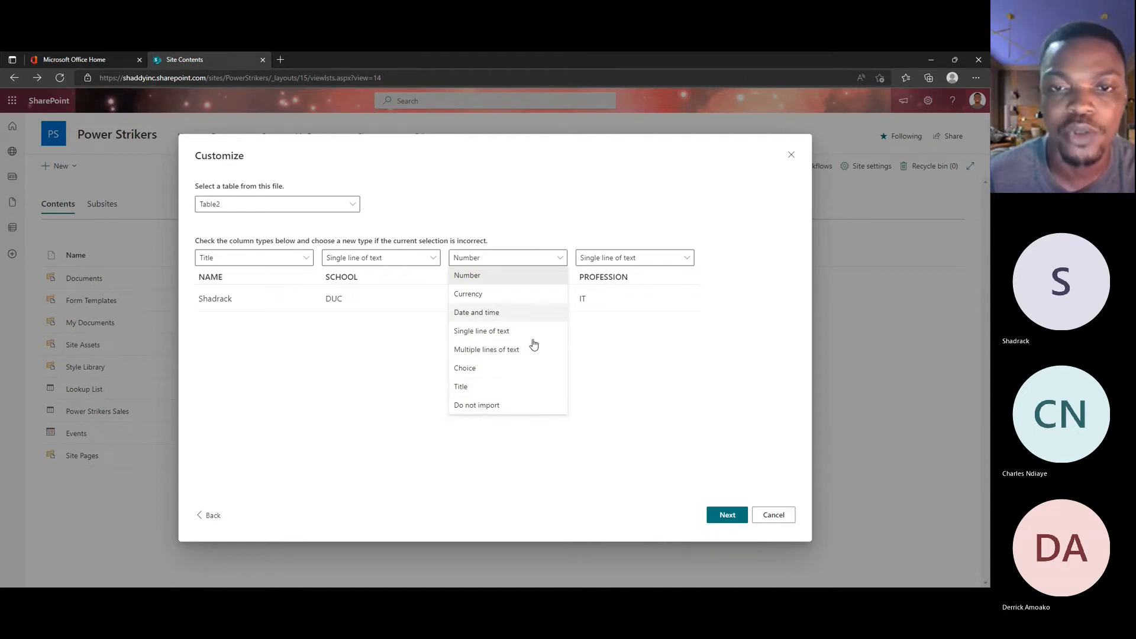
{"action": "left_click", "coordinate": [529, 274]}
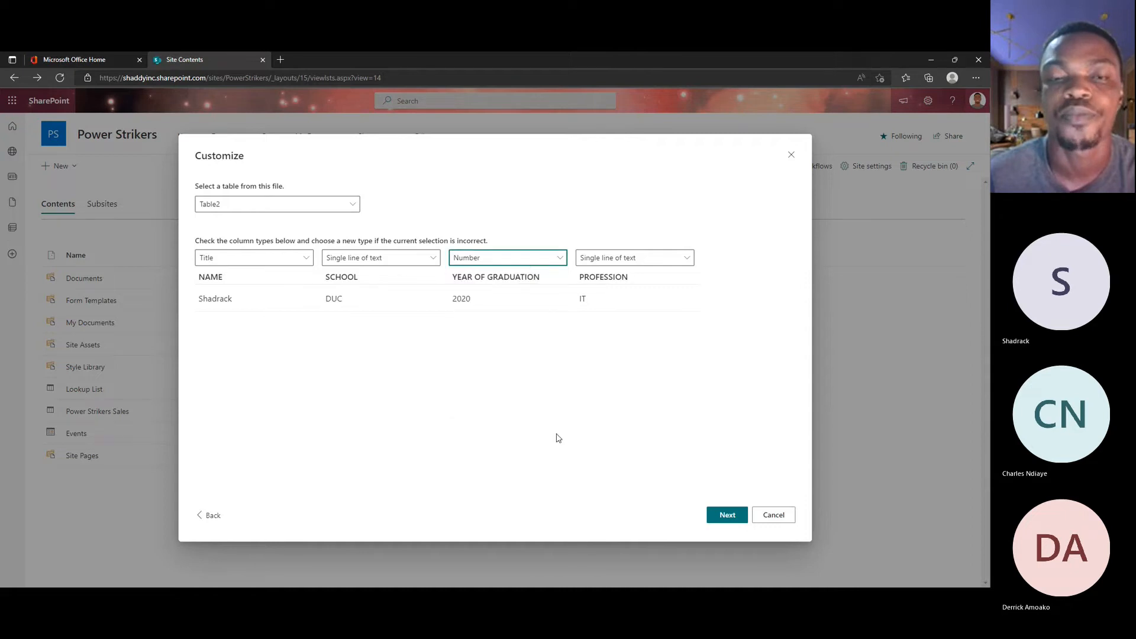
{"action": "left_click", "coordinate": [521, 259]}
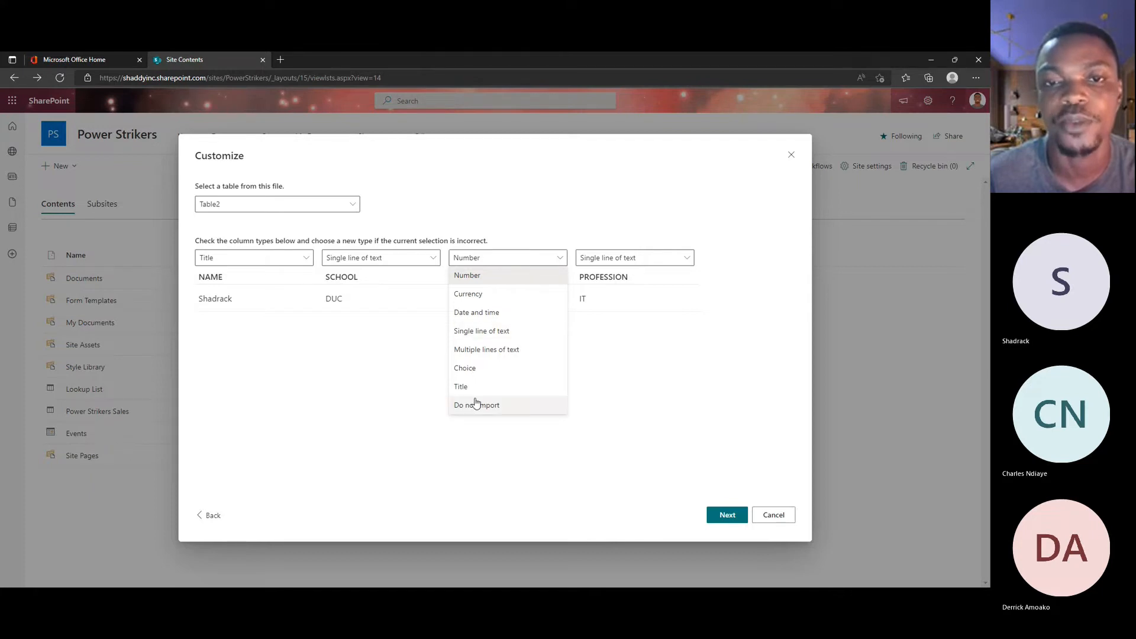
{"action": "left_click", "coordinate": [512, 260]}
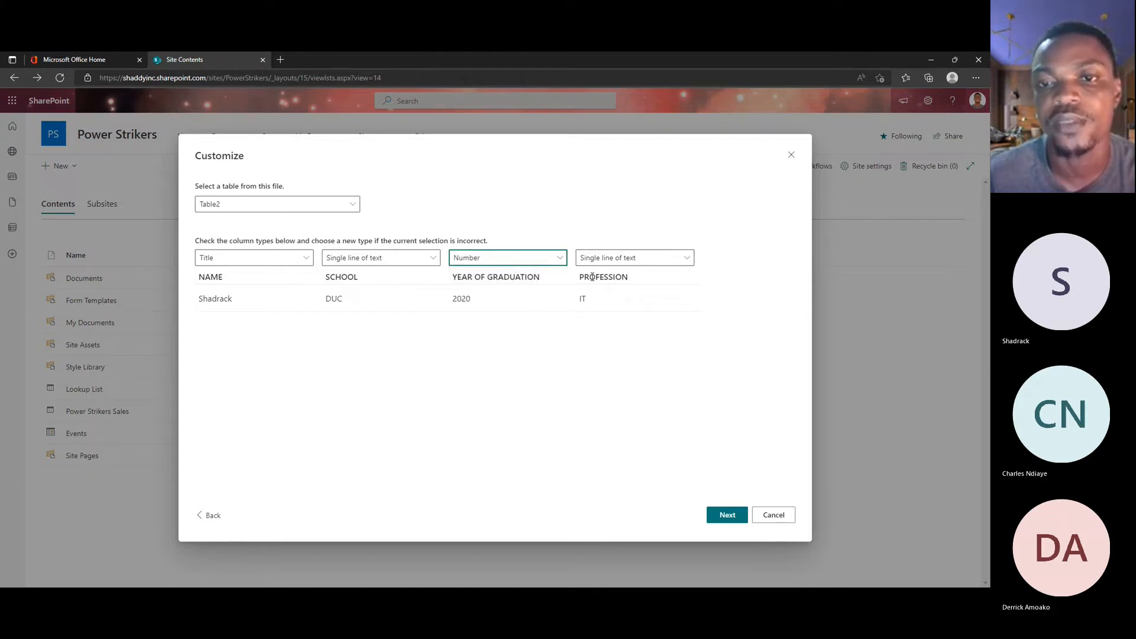
{"action": "left_click", "coordinate": [615, 262]}
{"action": "left_click", "coordinate": [621, 258]}
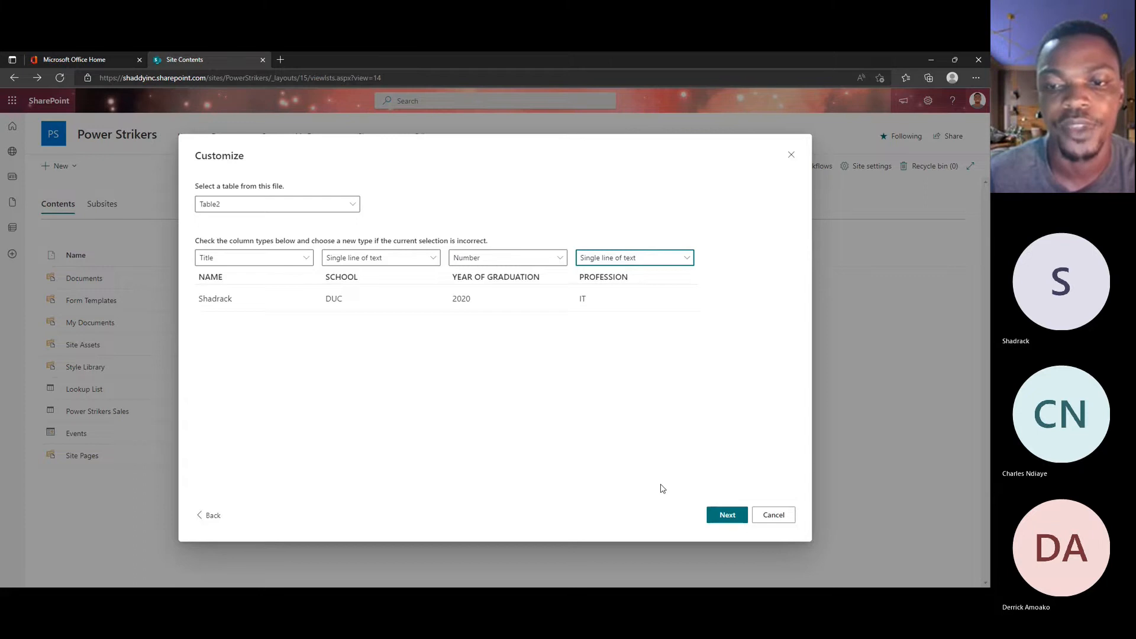
Step: Accept the column types and name the new list Power Striker Users
{"action": "left_click", "coordinate": [727, 515]}
{"action": "double_click", "coordinate": [486, 296]}
{"action": "key", "text": "ctrl+a"}
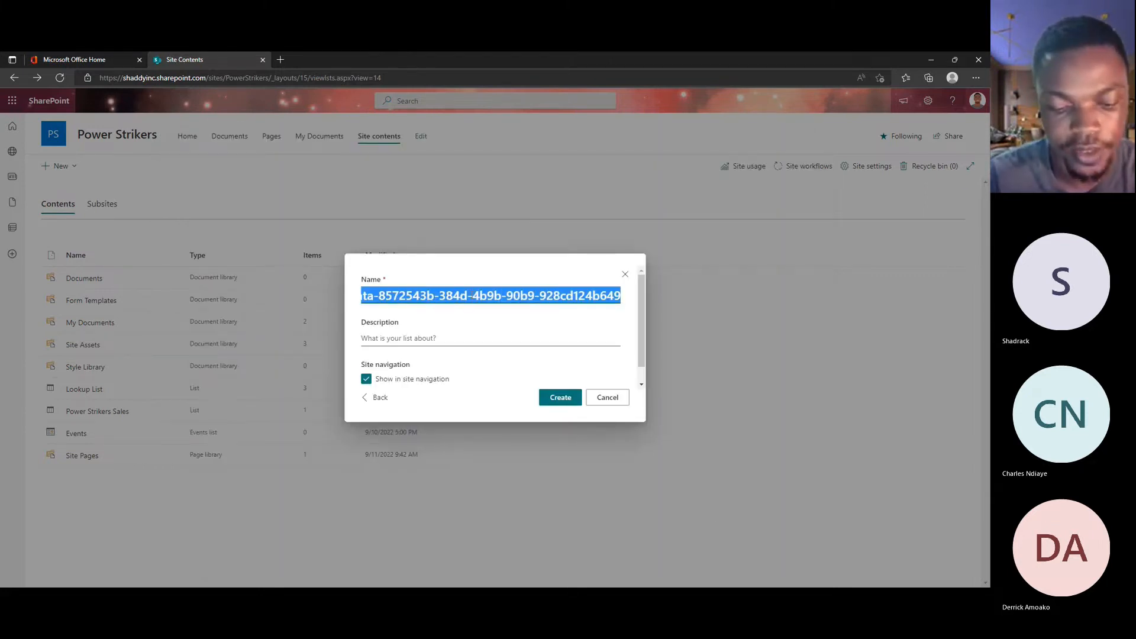
{"action": "type", "text": "Powe"}
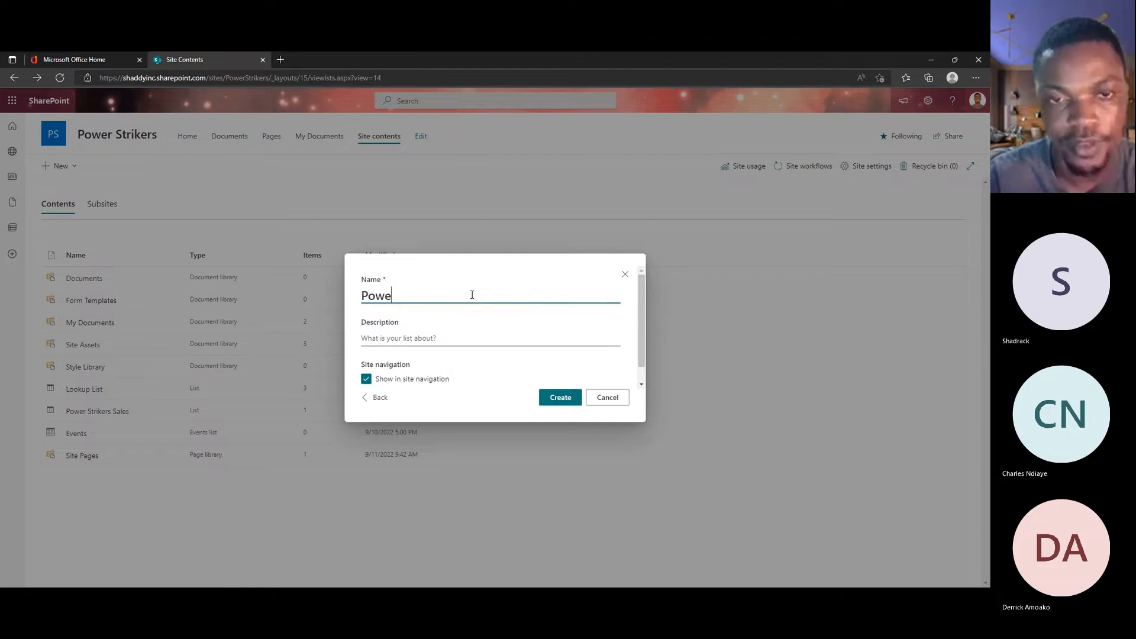
{"action": "type", "text": "r Stric"}
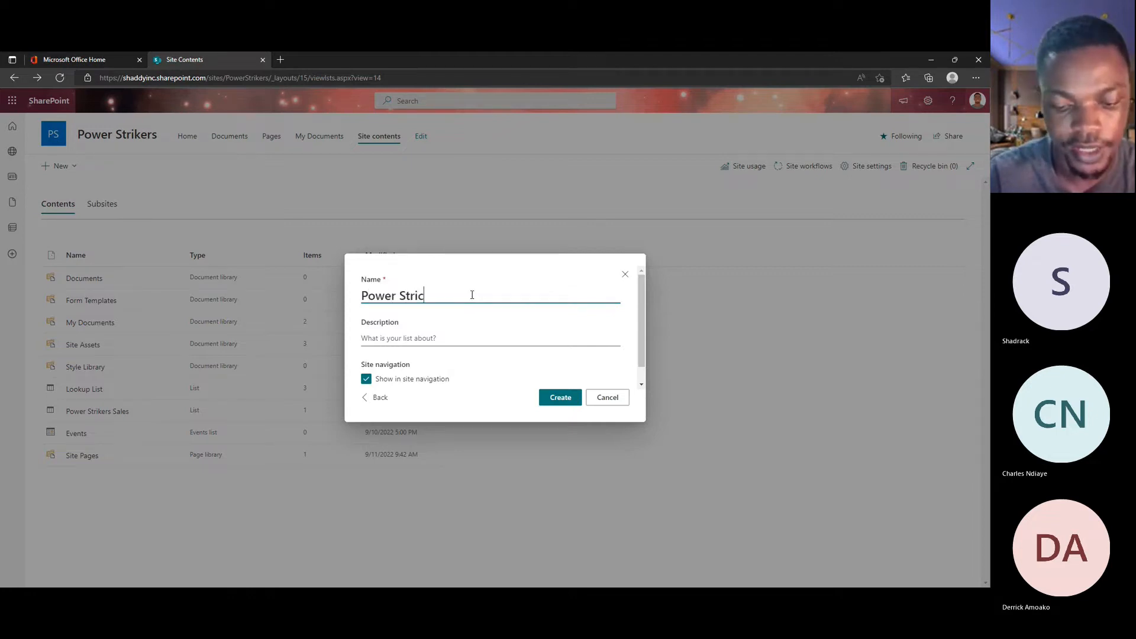
{"action": "type", "text": "ker"}
{"action": "key", "text": "BackSpace"}
{"action": "key", "text": "BackSpace"}
{"action": "key", "text": "BackSpace"}
{"action": "key", "text": "BackSpace"}
{"action": "type", "text": "ker"}
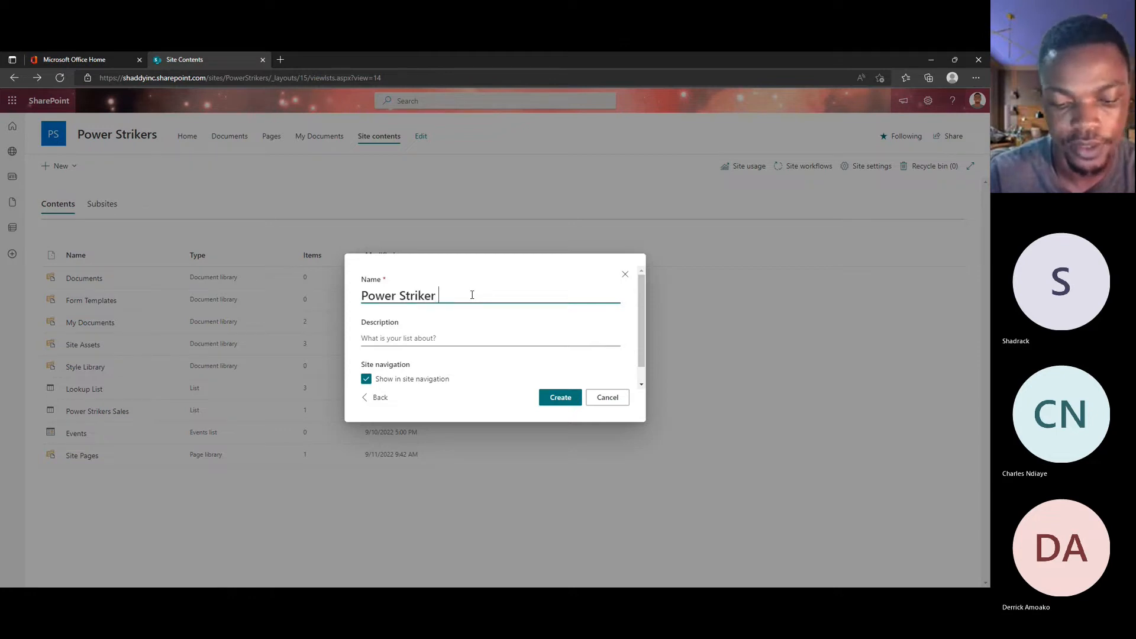
{"action": "type", "text": " Users"}
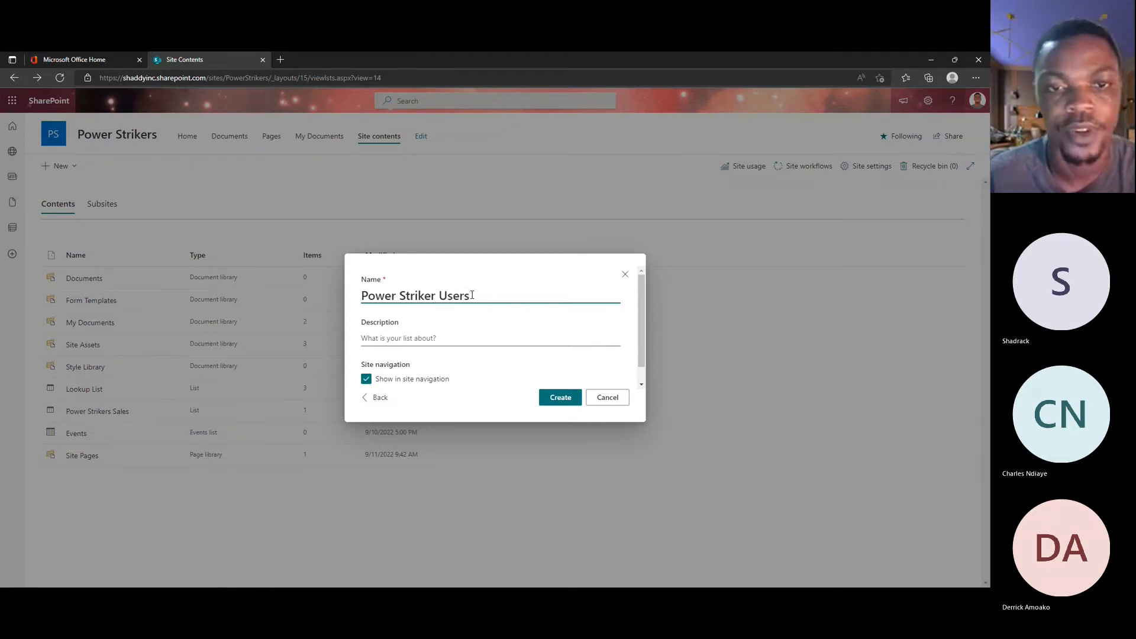
Step: Exclude the list from the site navigation and create it
{"action": "left_click", "coordinate": [399, 382]}
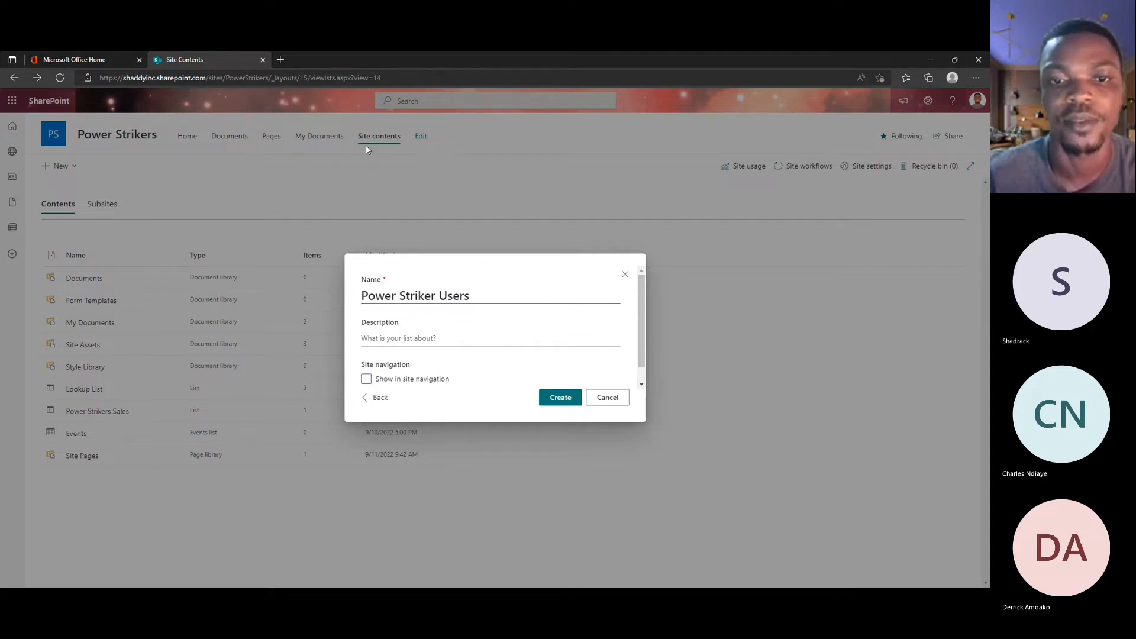
{"action": "left_click", "coordinate": [377, 383]}
{"action": "left_click", "coordinate": [385, 381]}
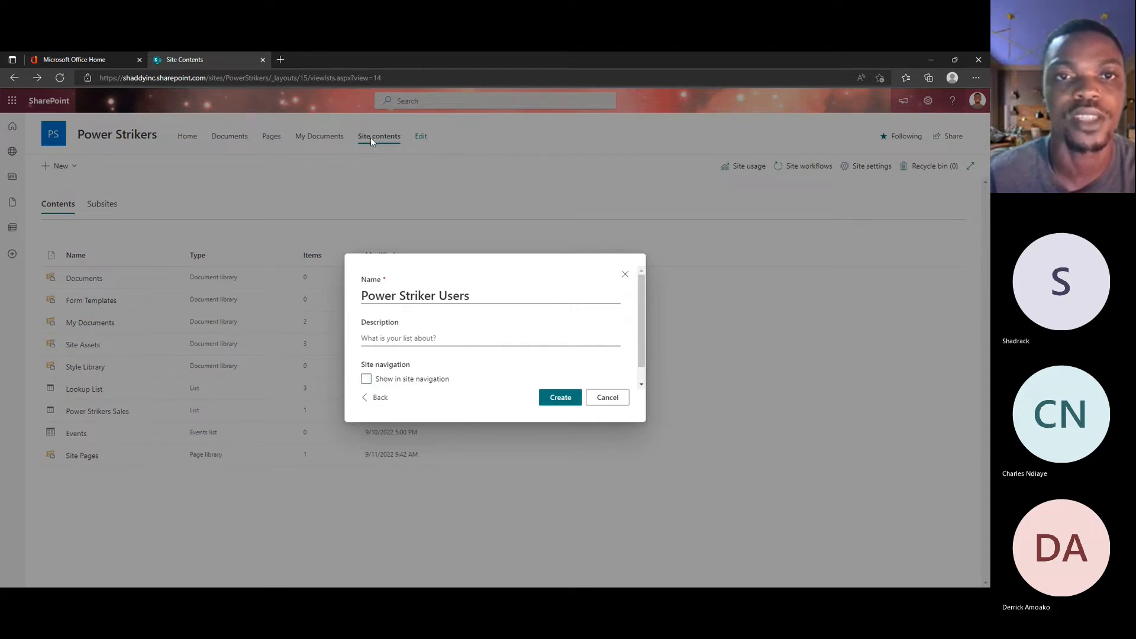
{"action": "left_click", "coordinate": [559, 399]}
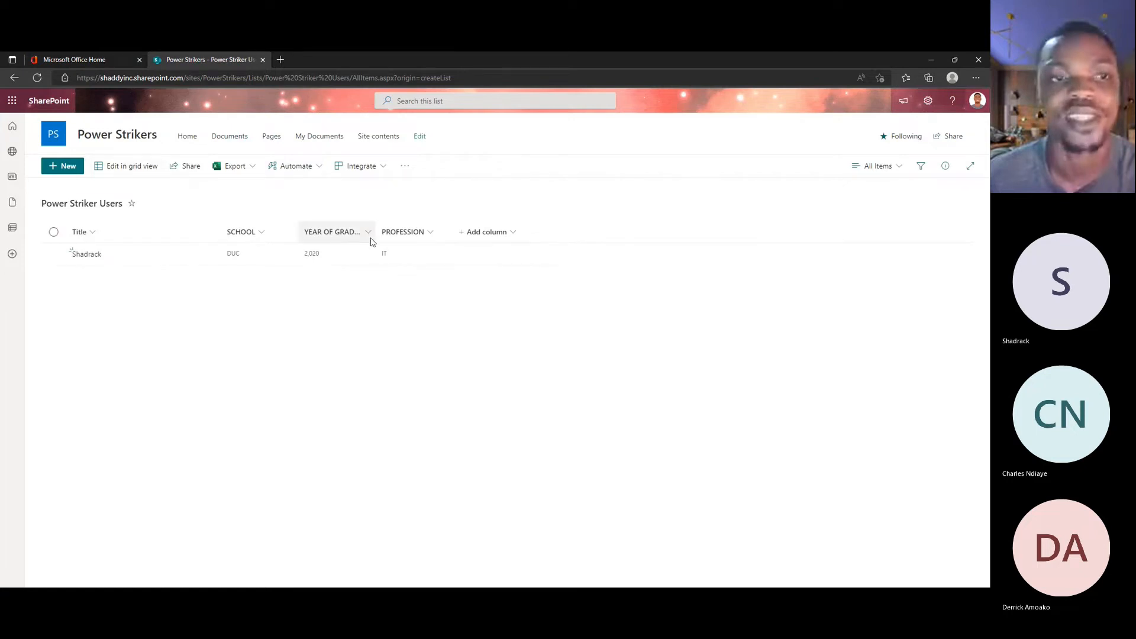
Step: Open the YEAR OF GRADUATION column's settings for editing
{"action": "left_click", "coordinate": [370, 236]}
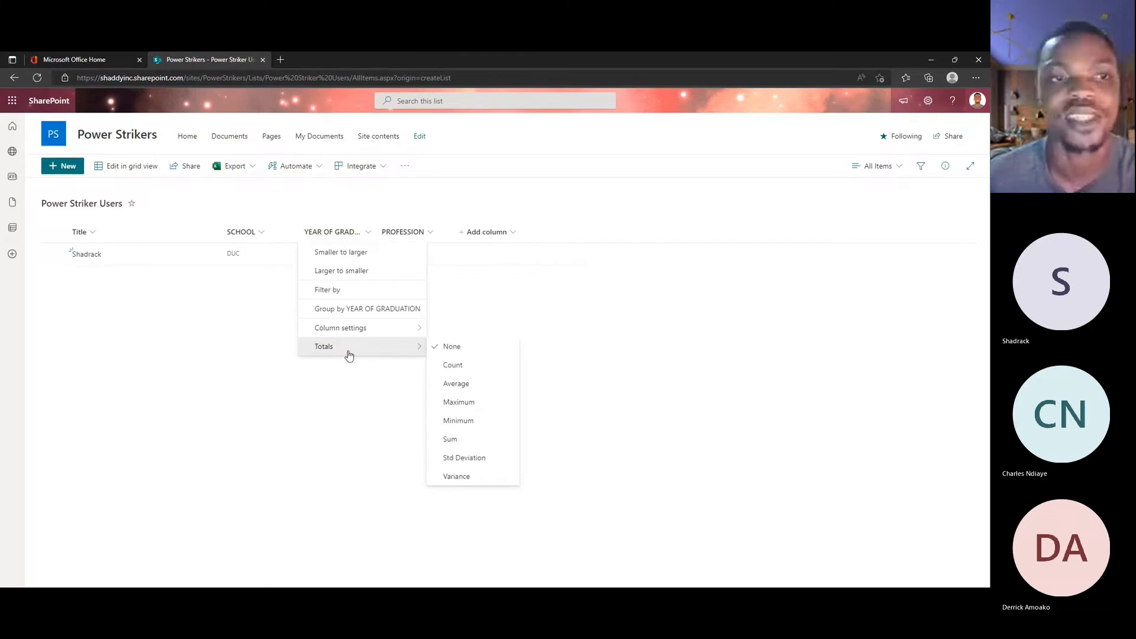
{"action": "mouse_move", "coordinate": [338, 327]}
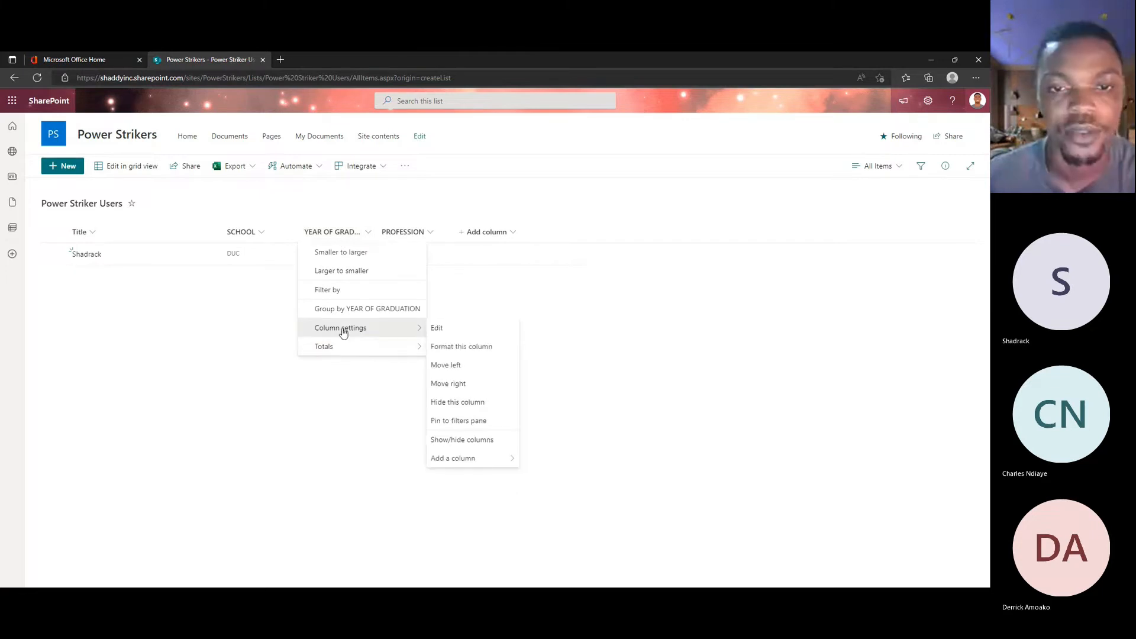
{"action": "left_click", "coordinate": [443, 332]}
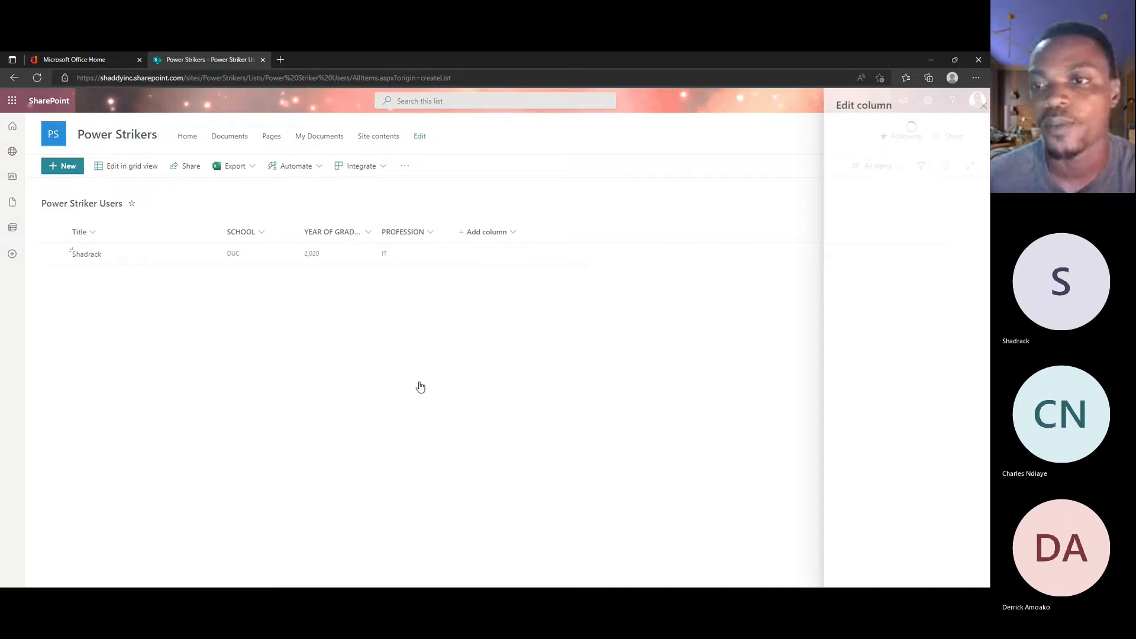
{"action": "left_click", "coordinate": [844, 303]}
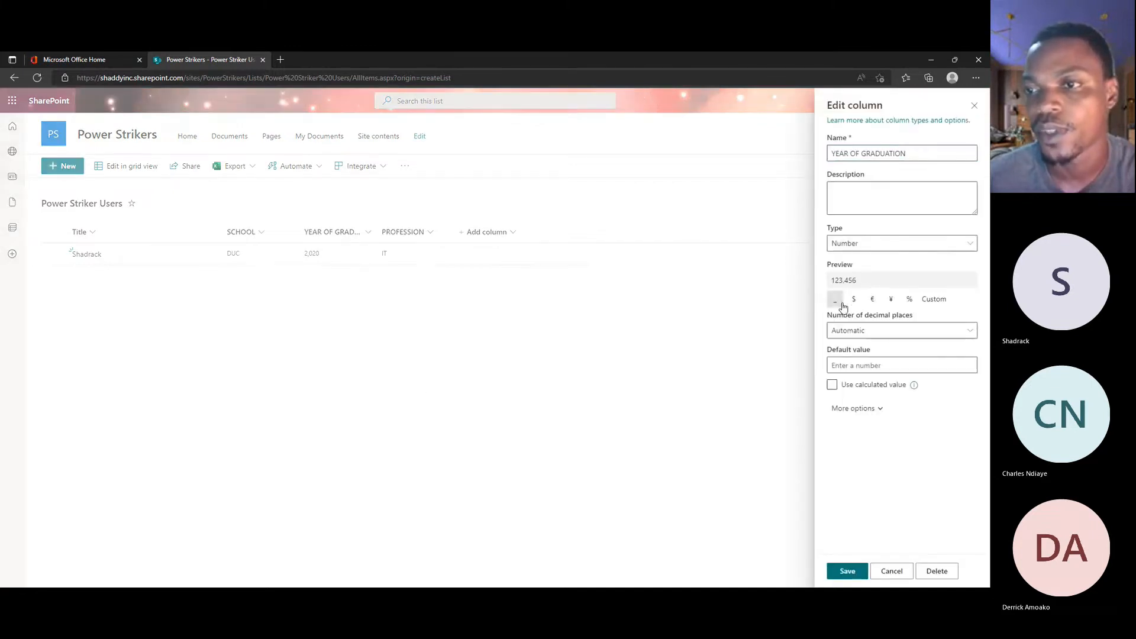
{"action": "left_click", "coordinate": [933, 302]}
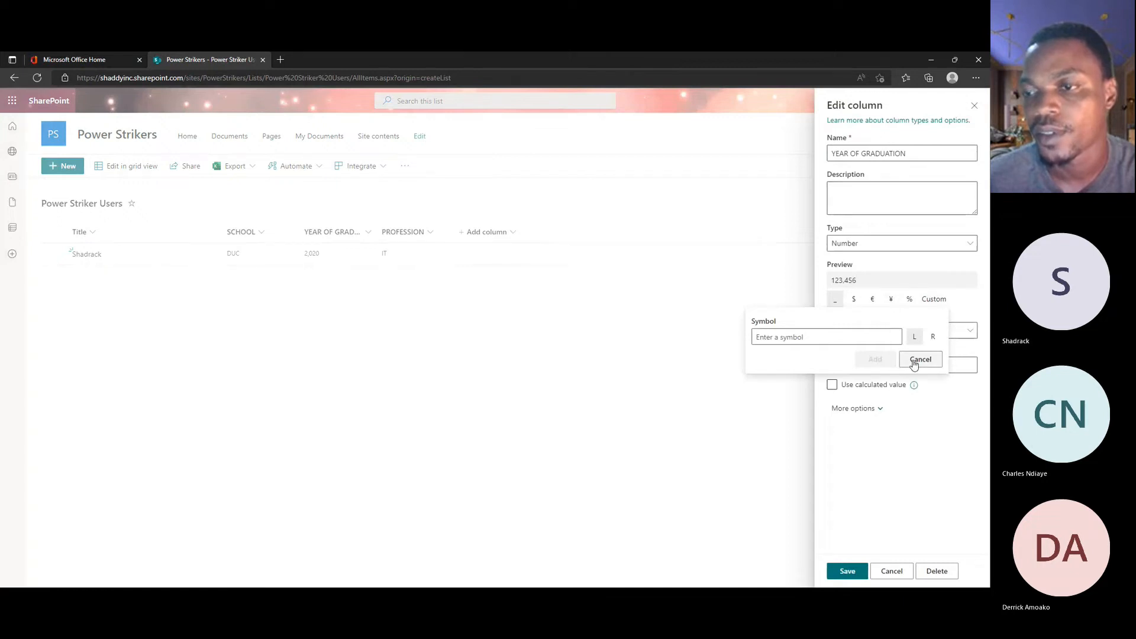
{"action": "left_click", "coordinate": [920, 360]}
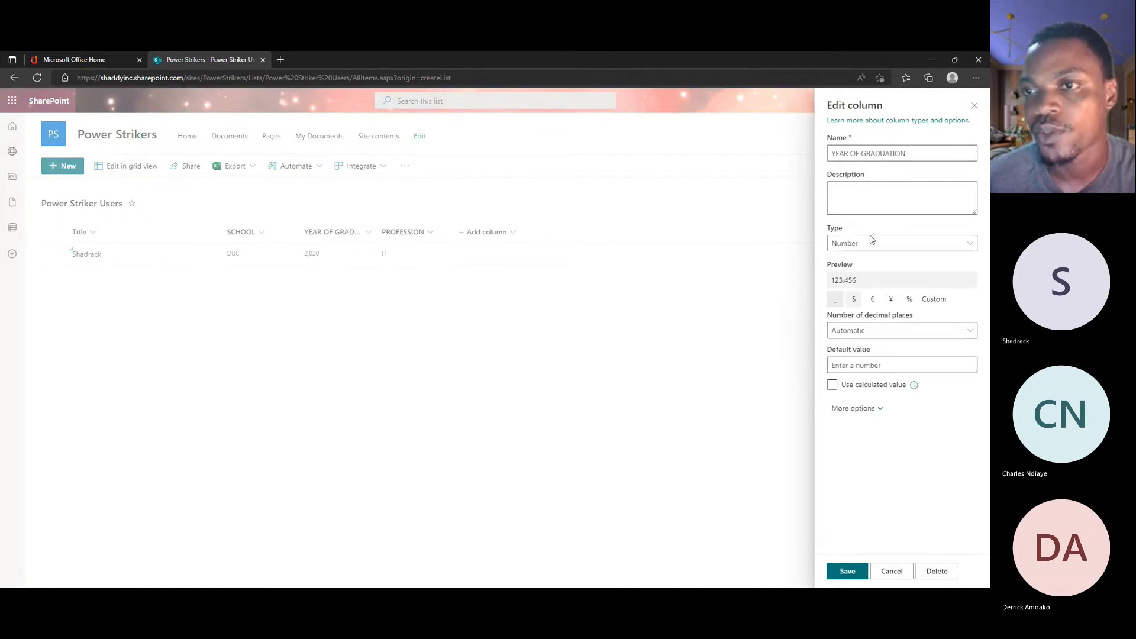
Step: Change the YEAR OF GRADUATION column's type to Single line of text and save the change
{"action": "left_click", "coordinate": [883, 246]}
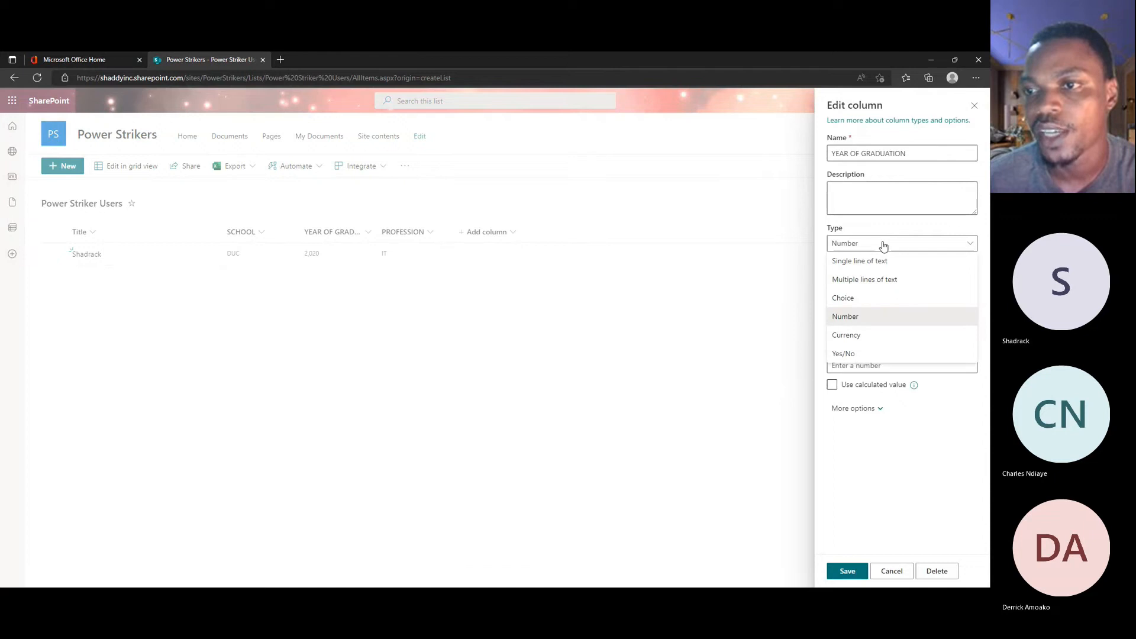
{"action": "left_click", "coordinate": [874, 260]}
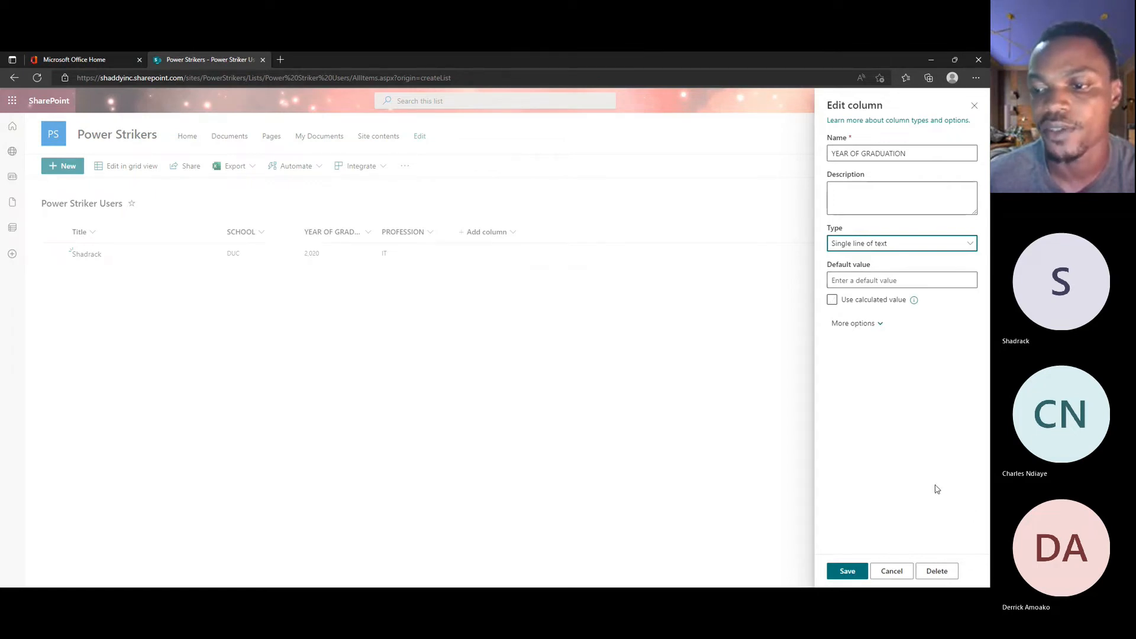
{"action": "left_click", "coordinate": [848, 572]}
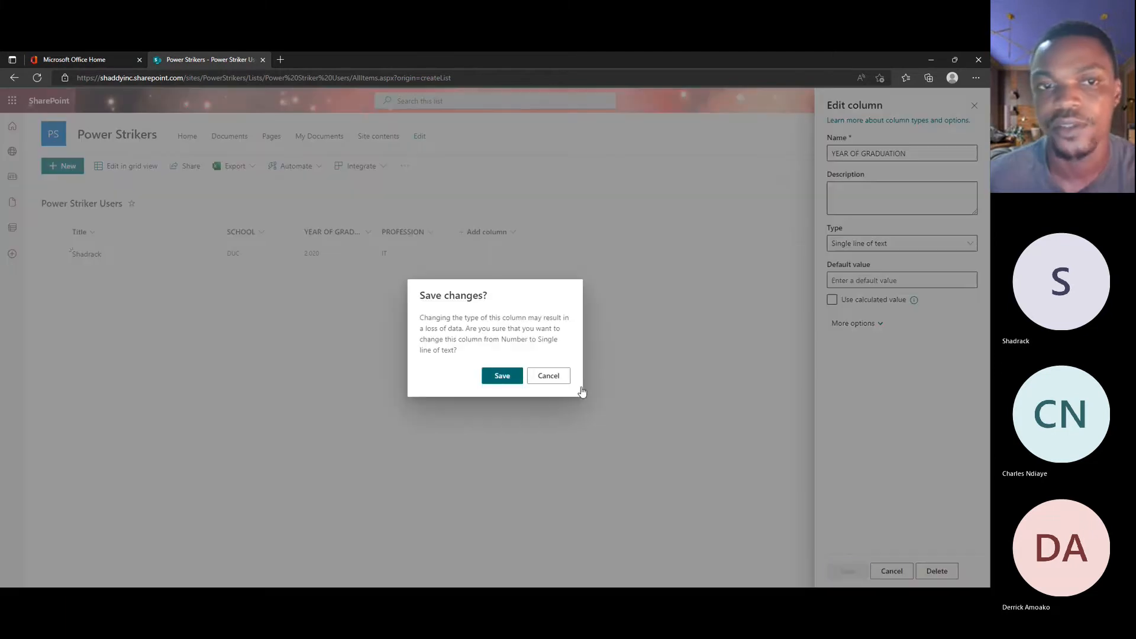
{"action": "left_click", "coordinate": [499, 375]}
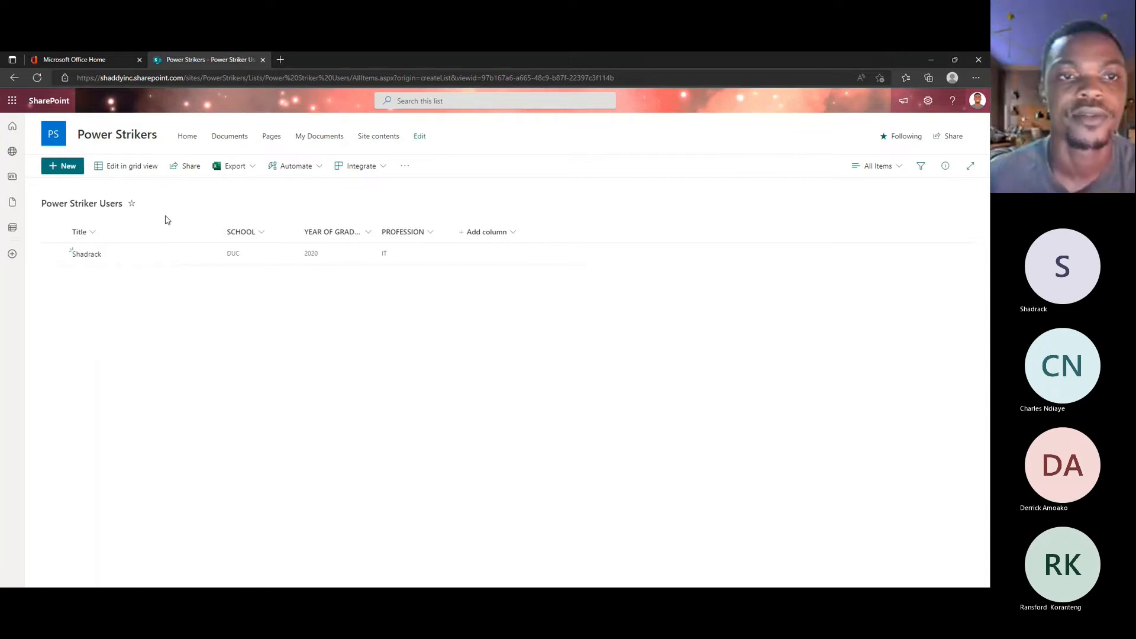
{"action": "left_click", "coordinate": [250, 168]}
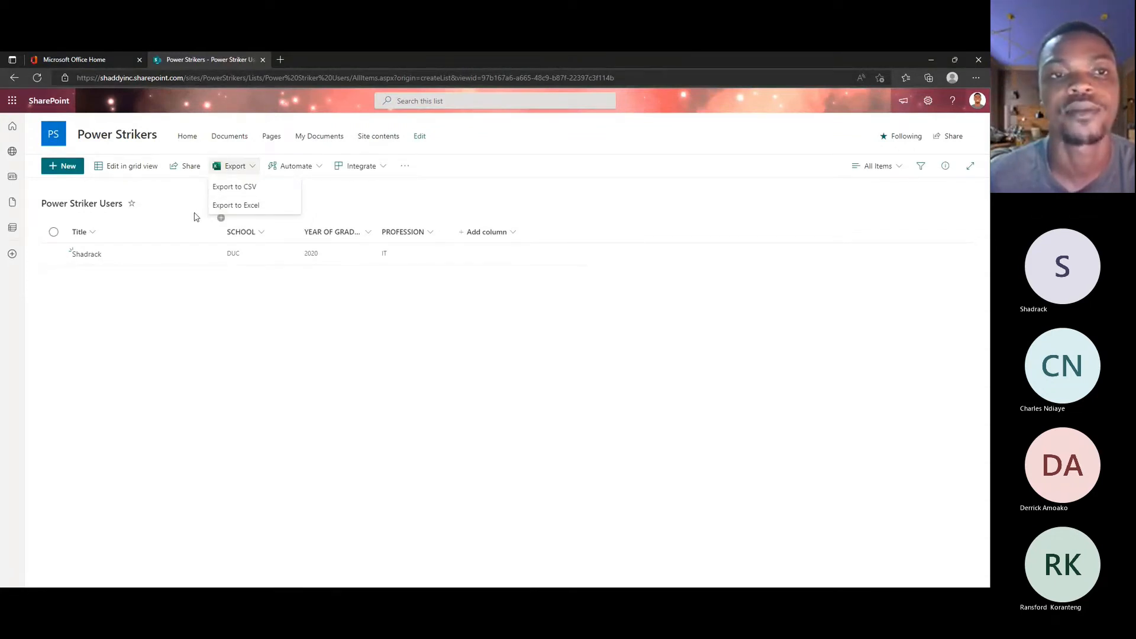
{"action": "left_click", "coordinate": [247, 173]}
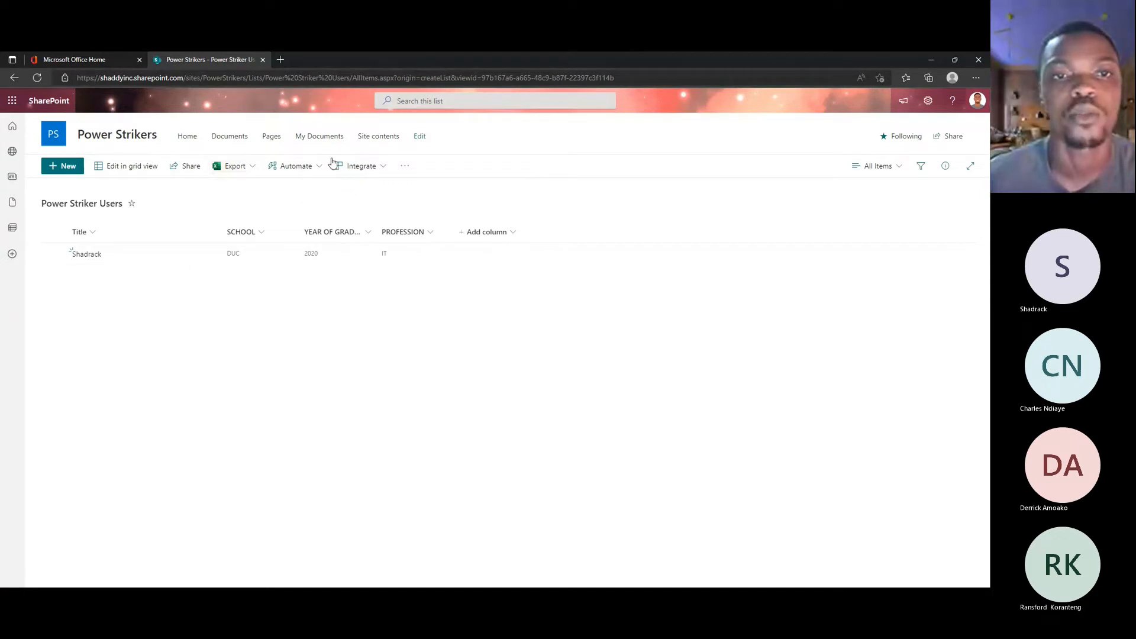
{"action": "left_click", "coordinate": [320, 171]}
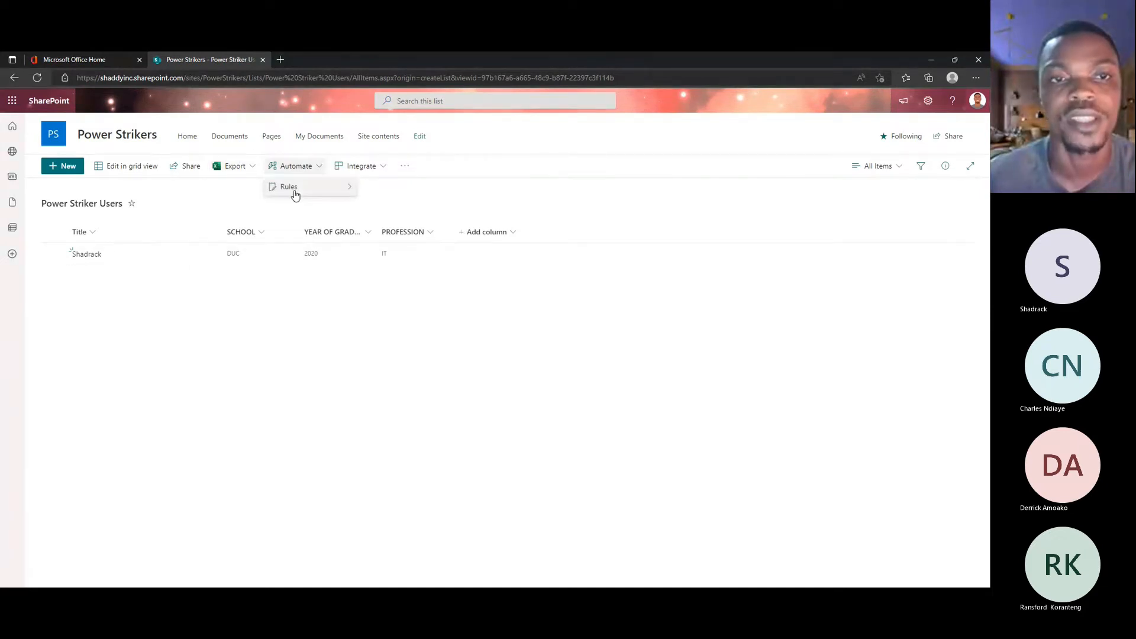
{"action": "left_click", "coordinate": [318, 166]}
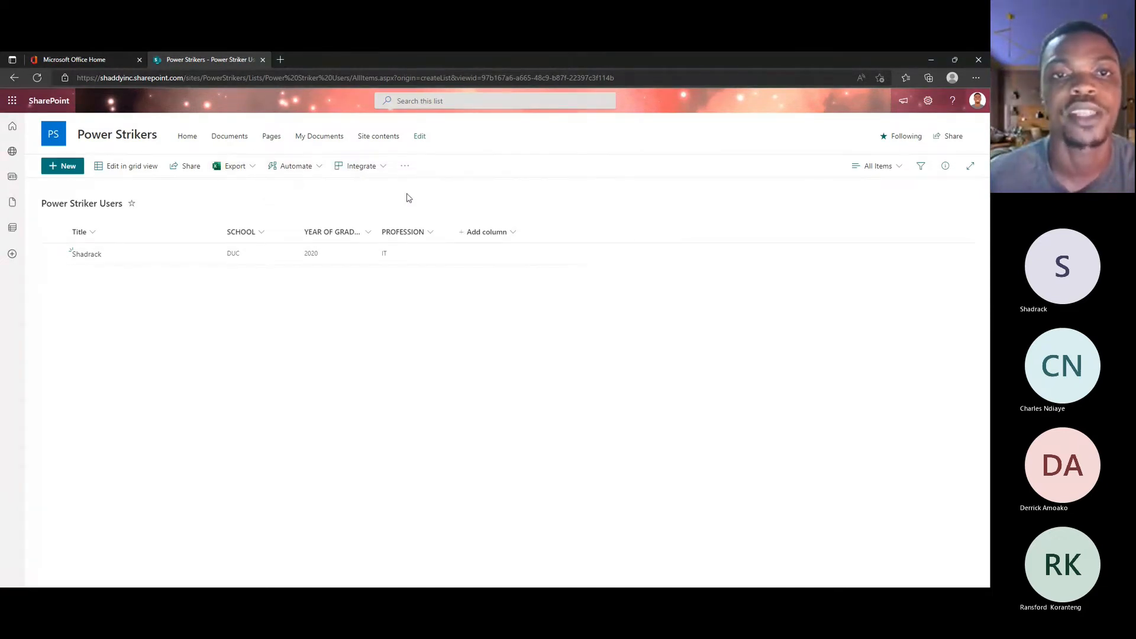
{"action": "left_click", "coordinate": [384, 171]}
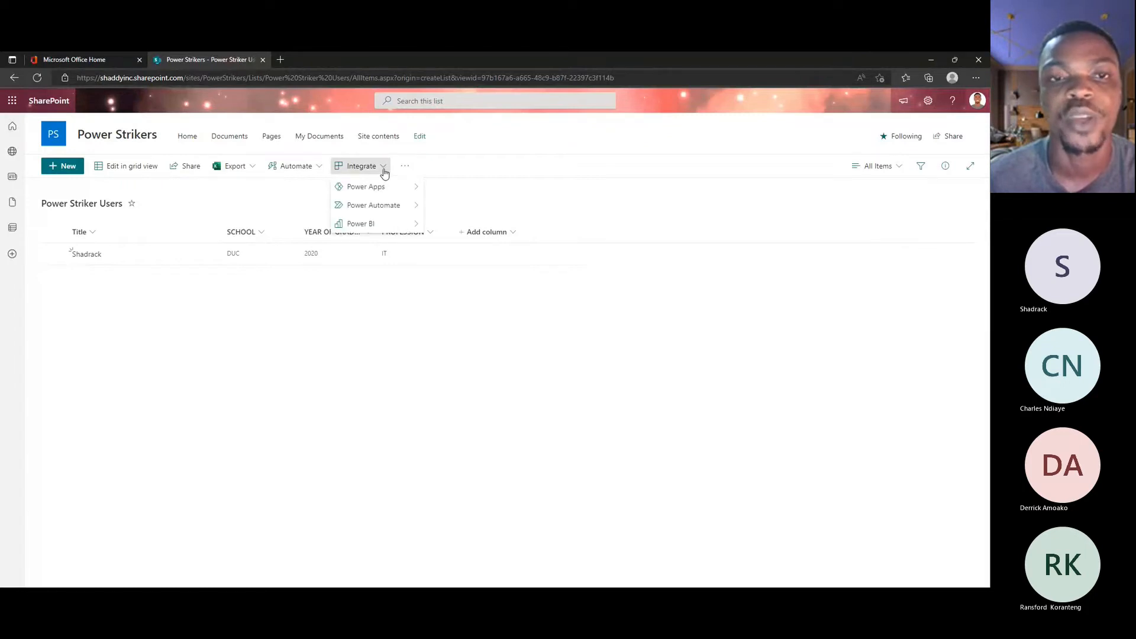
{"action": "left_click", "coordinate": [89, 331]}
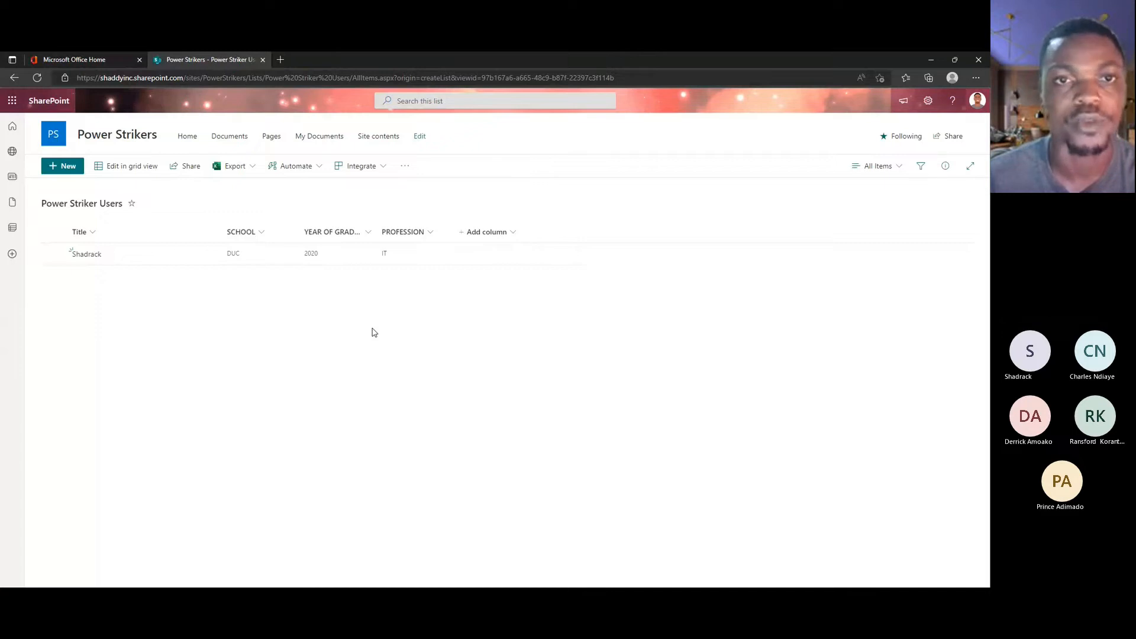
Step: Create a Power Apps app named Power Strikers Test1 from the Power Striker Users list
{"action": "left_click", "coordinate": [384, 170]}
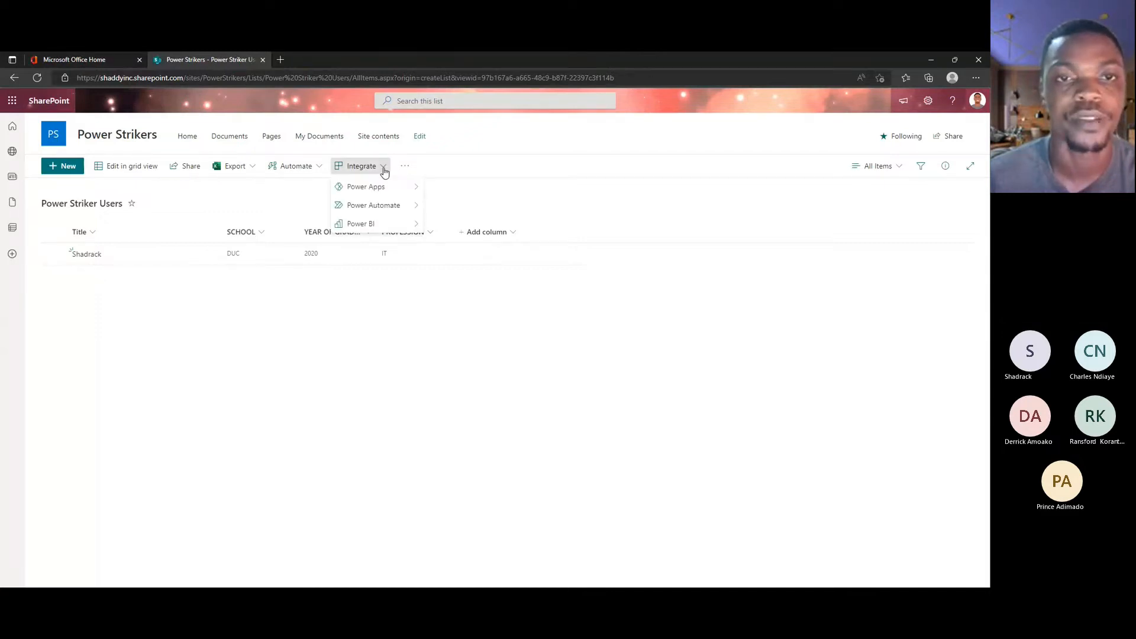
{"action": "mouse_move", "coordinate": [403, 188]}
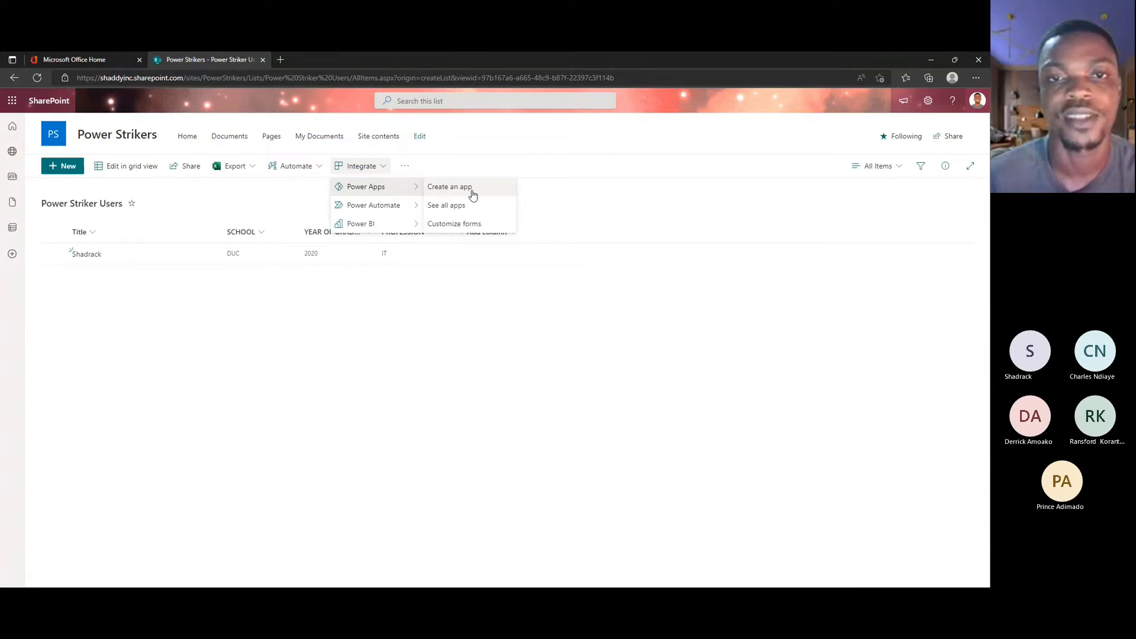
{"action": "left_click", "coordinate": [472, 195]}
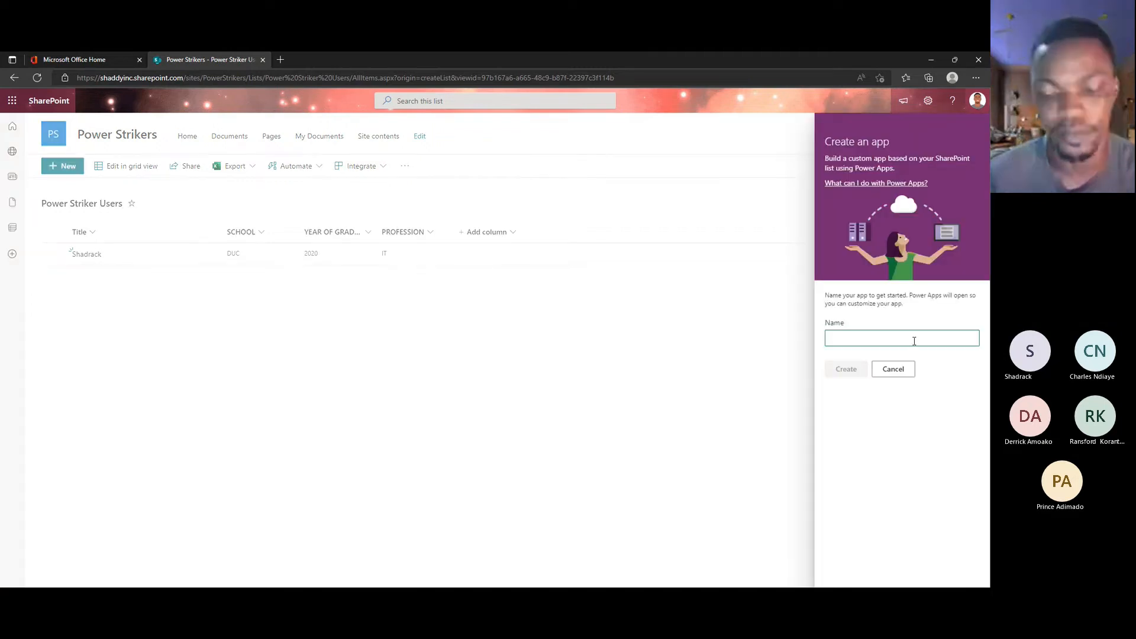
{"action": "left_click", "coordinate": [914, 339]}
{"action": "type", "text": "Power"}
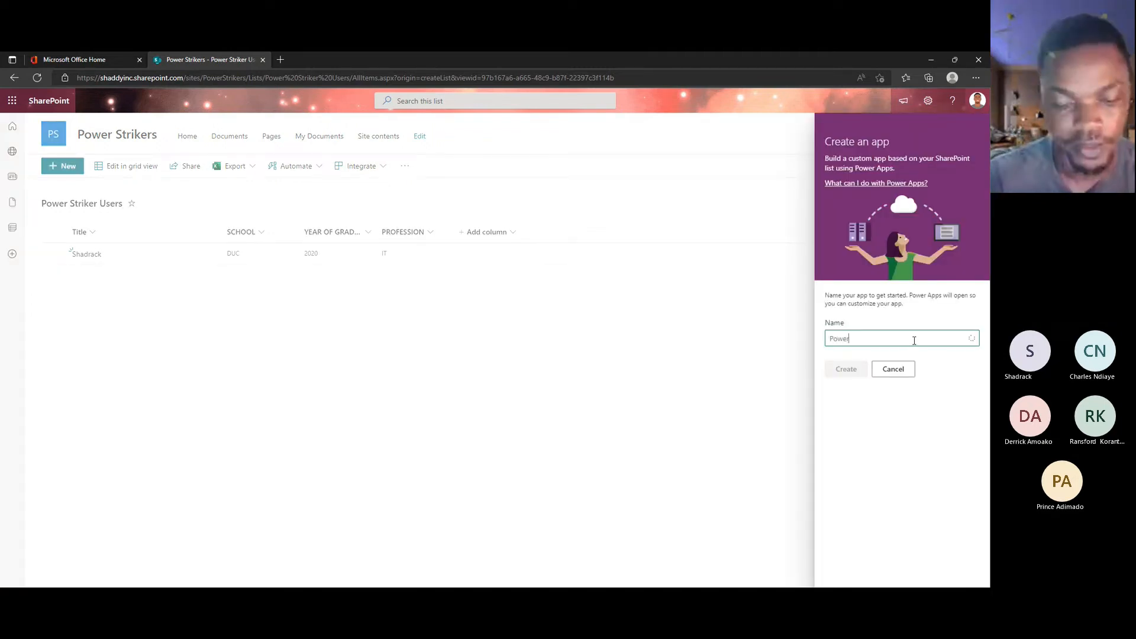
{"action": "type", "text": " Str"}
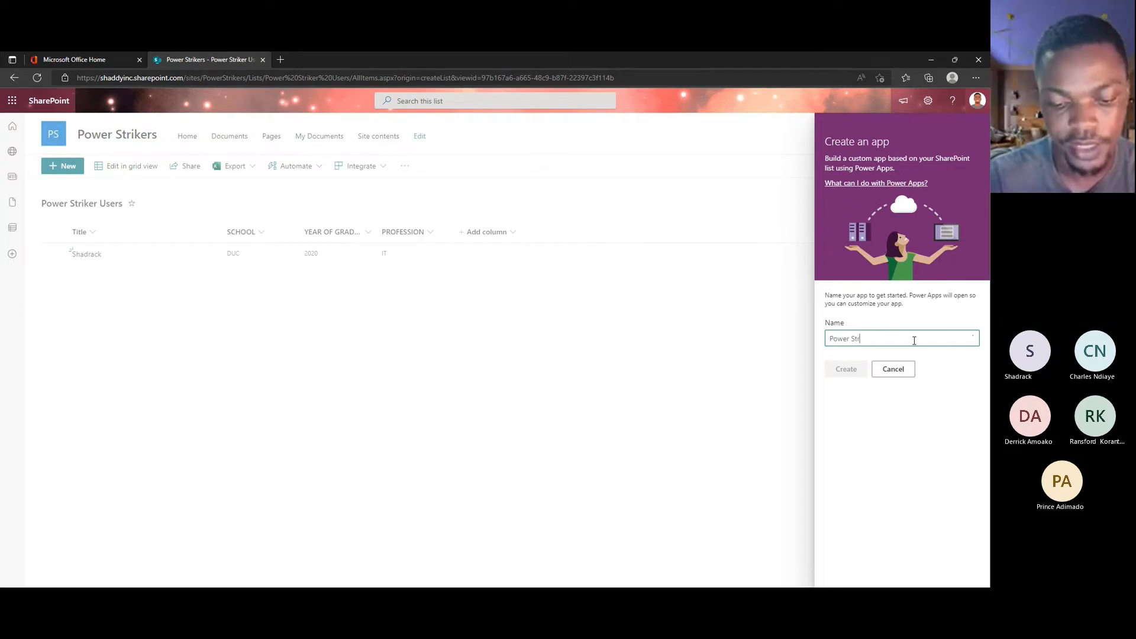
{"action": "type", "text": "ikers"}
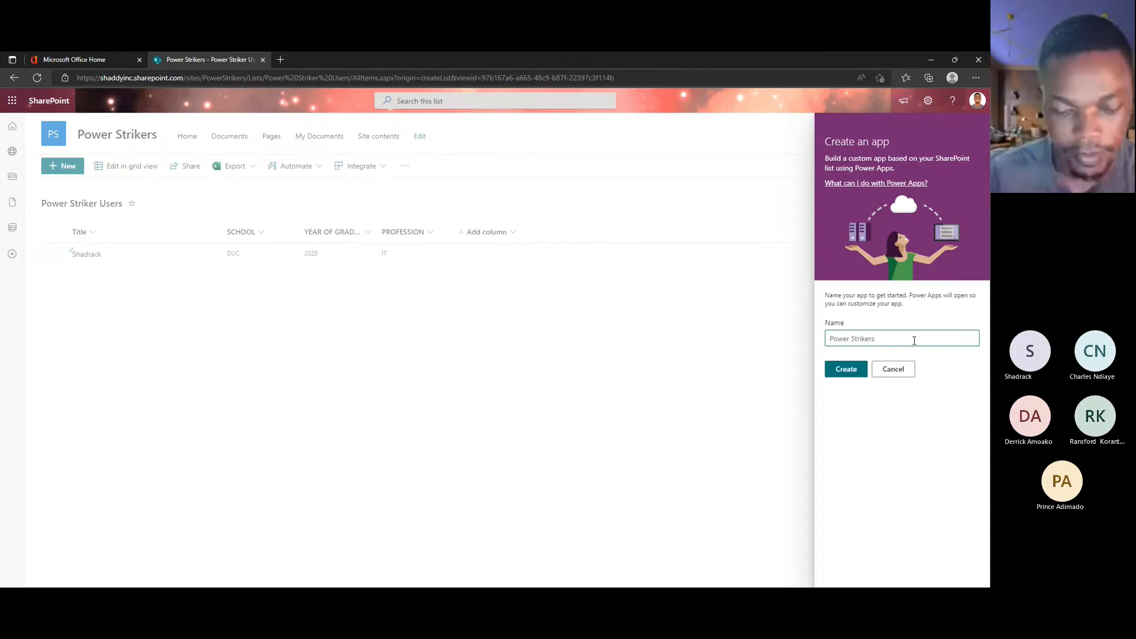
{"action": "type", "text": " T"}
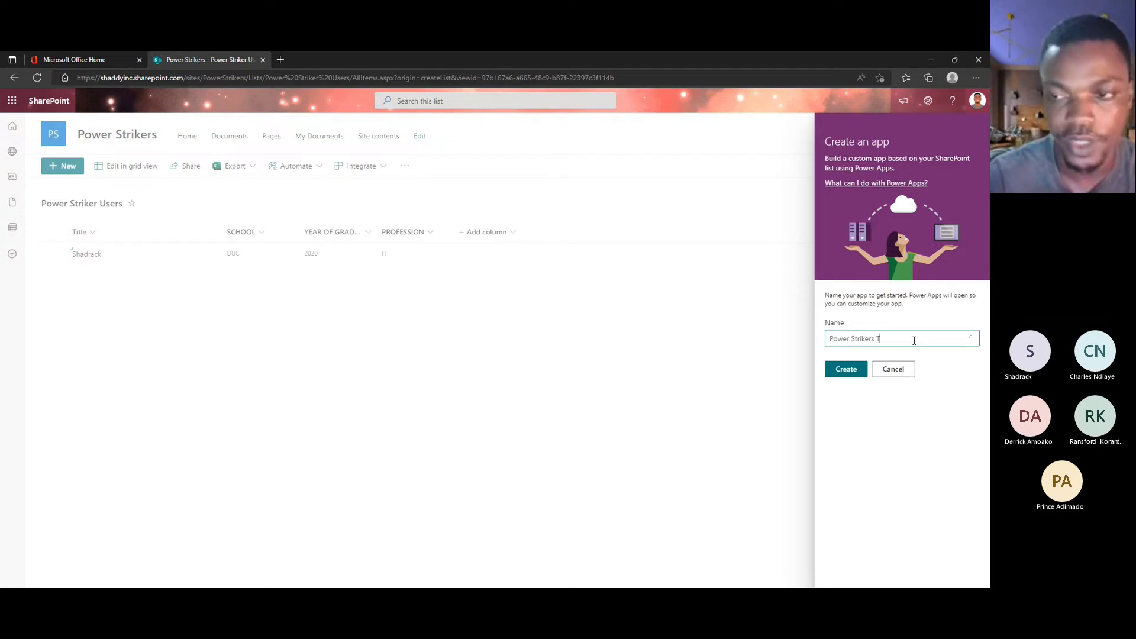
{"action": "type", "text": "est1"}
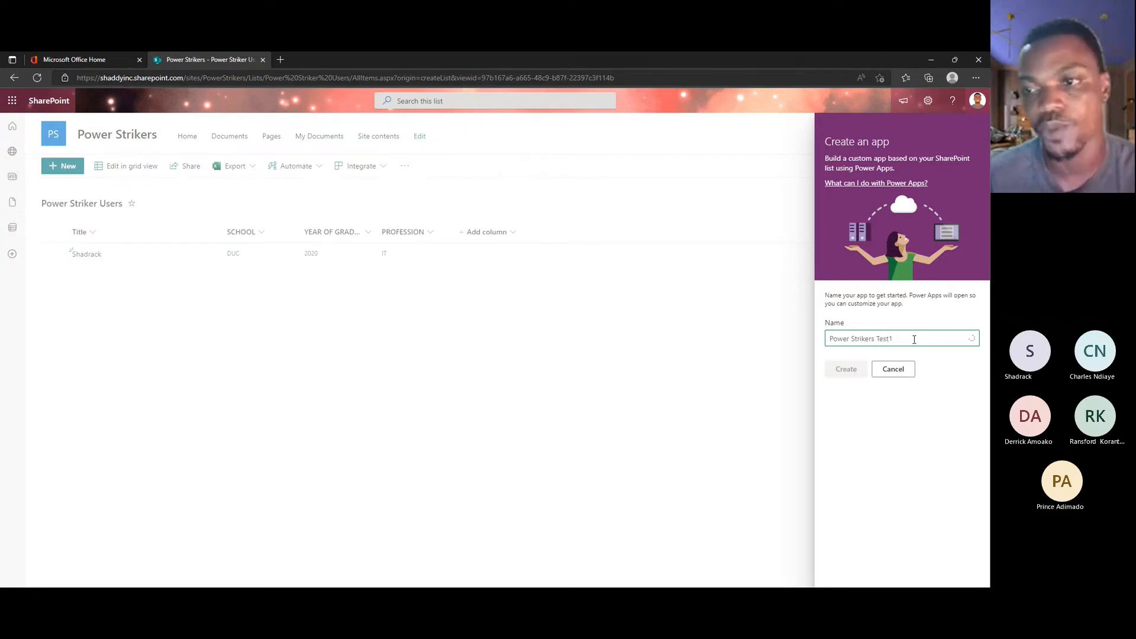
{"action": "left_click", "coordinate": [846, 370]}
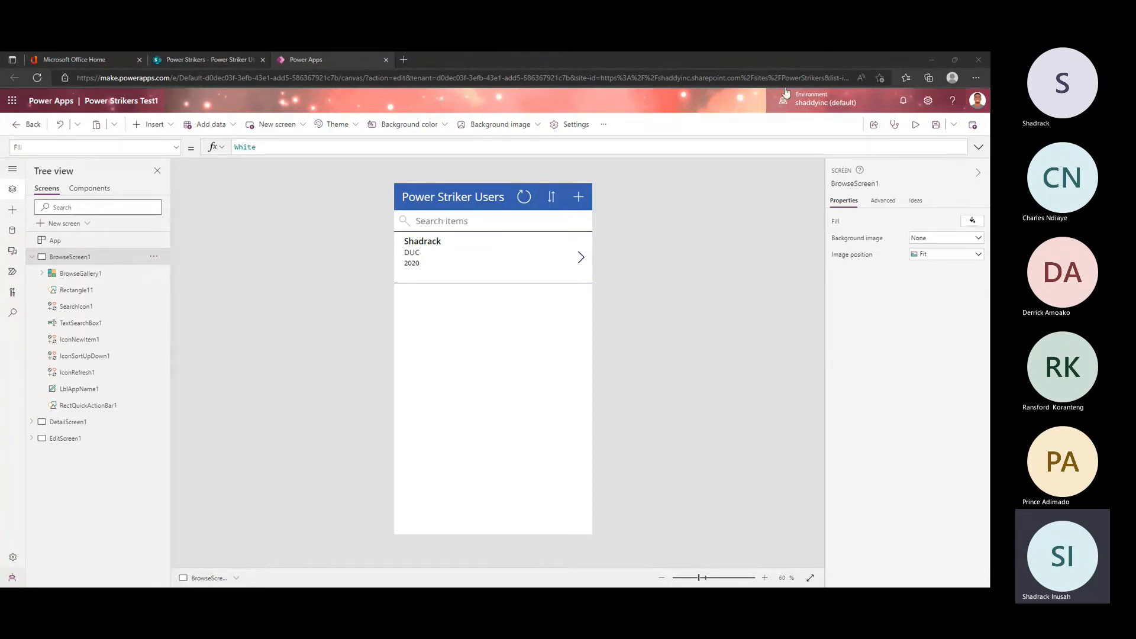
Step: Examine the generated app's browse screen, its gallery and year label, revisiting the source list's Power Apps integration options
{"action": "left_click", "coordinate": [645, 286]}
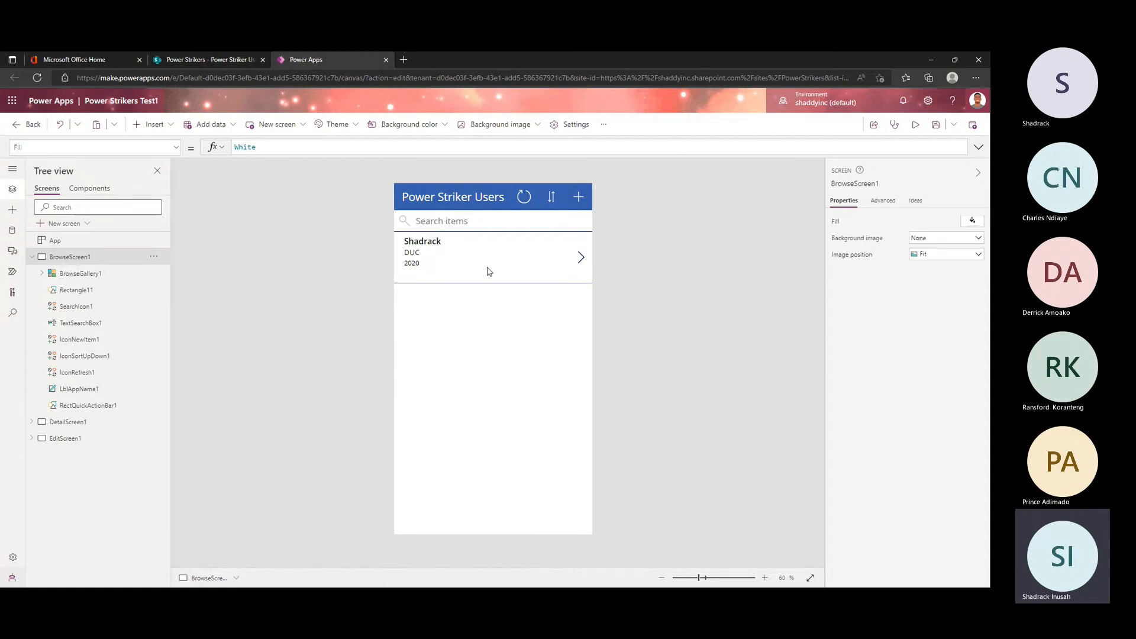
{"action": "left_click", "coordinate": [219, 54]}
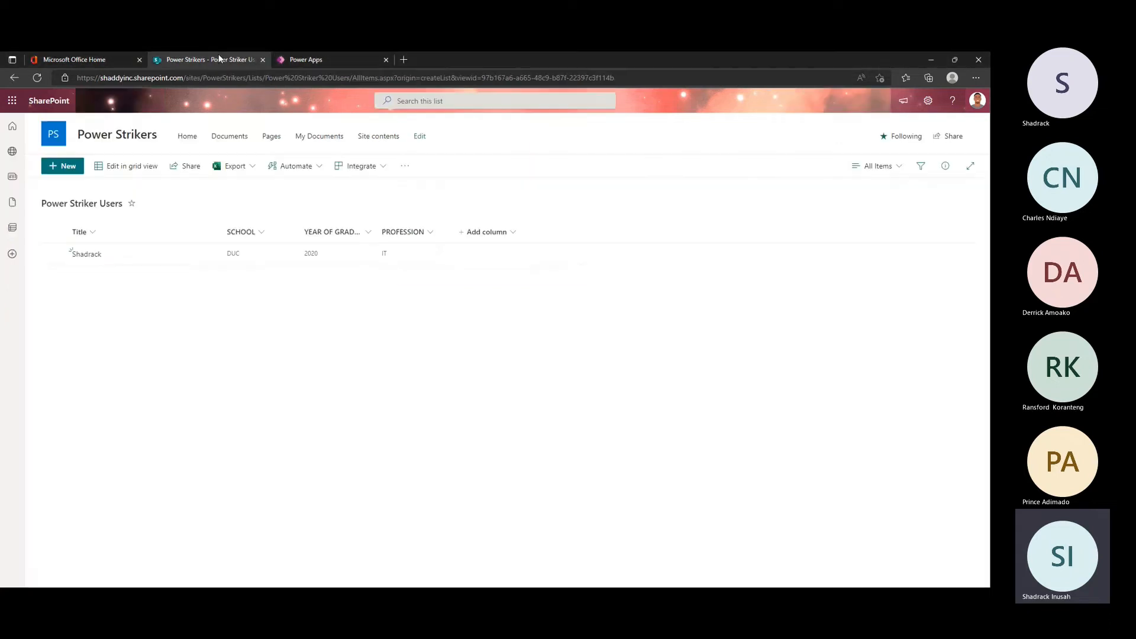
{"action": "left_click", "coordinate": [380, 170]}
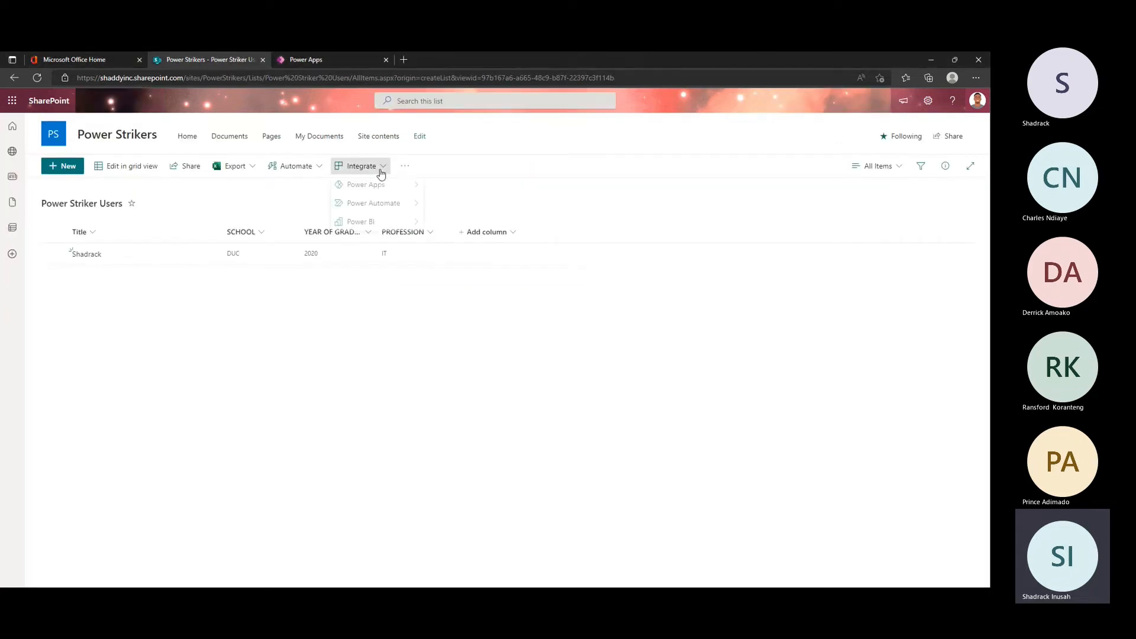
{"action": "left_click", "coordinate": [374, 187]}
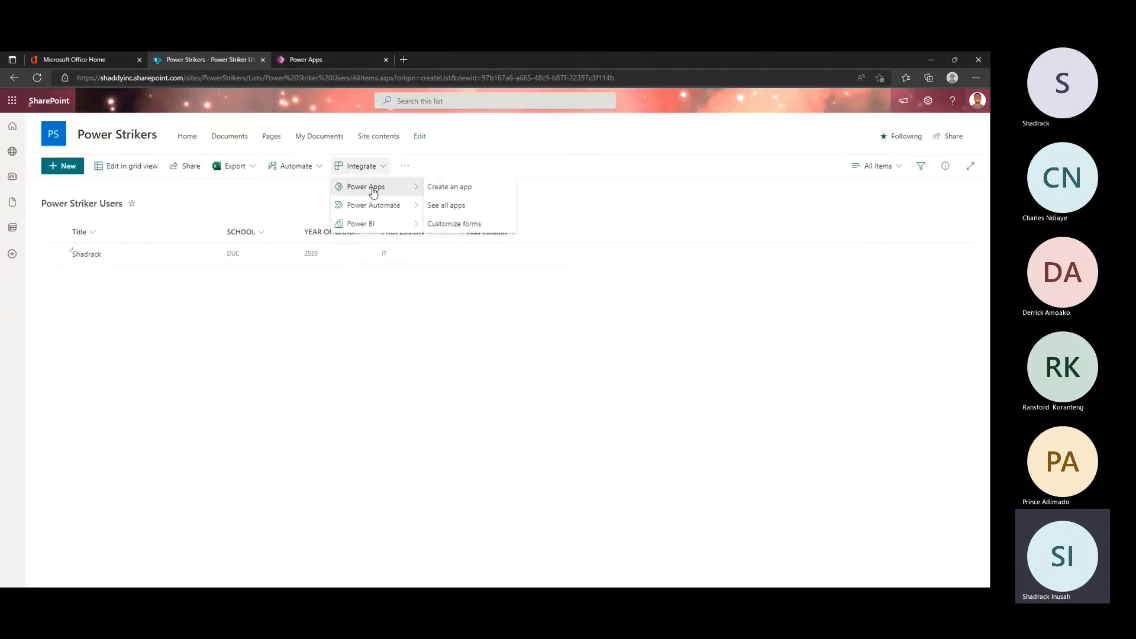
{"action": "left_click", "coordinate": [315, 57]}
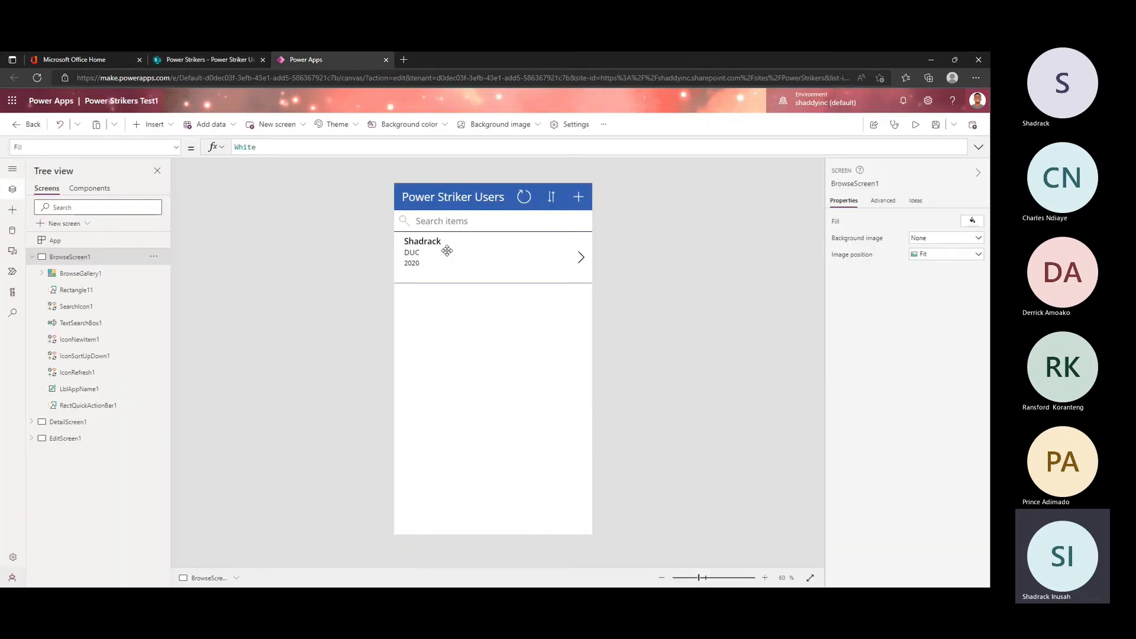
{"action": "left_click", "coordinate": [449, 253]}
{"action": "left_click", "coordinate": [480, 269]}
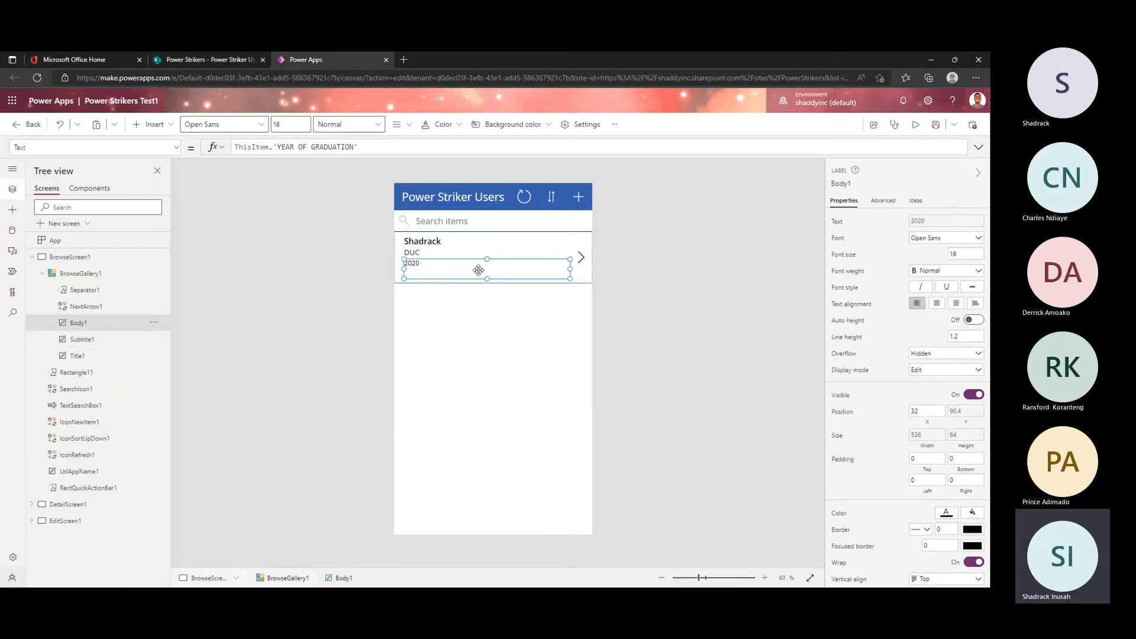
{"action": "left_click", "coordinate": [480, 293]}
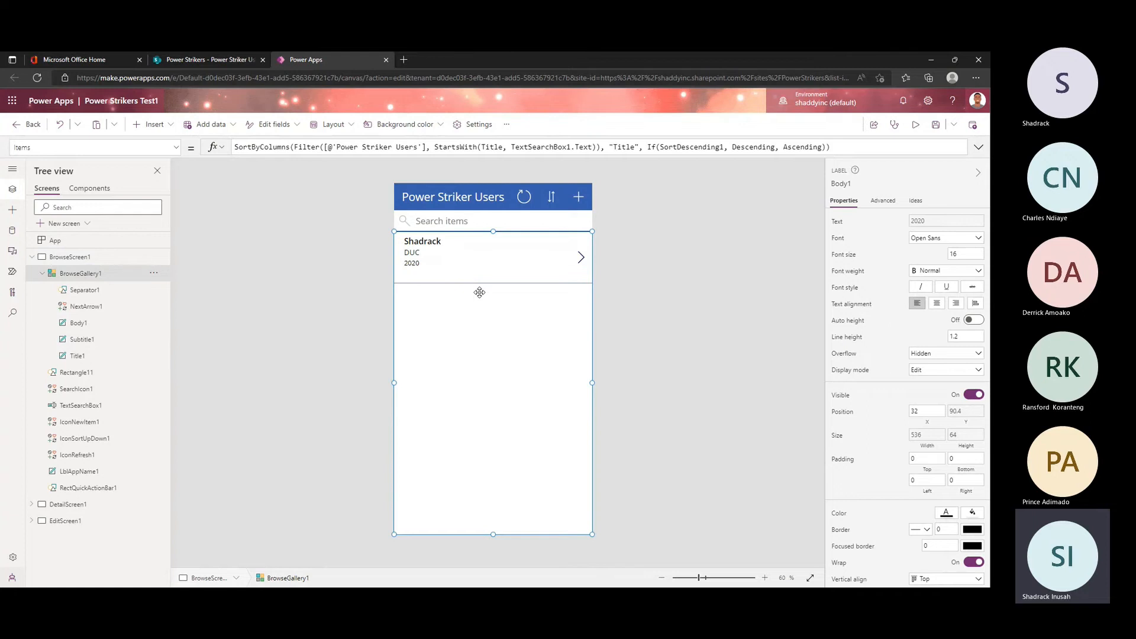
{"action": "left_click", "coordinate": [676, 338]}
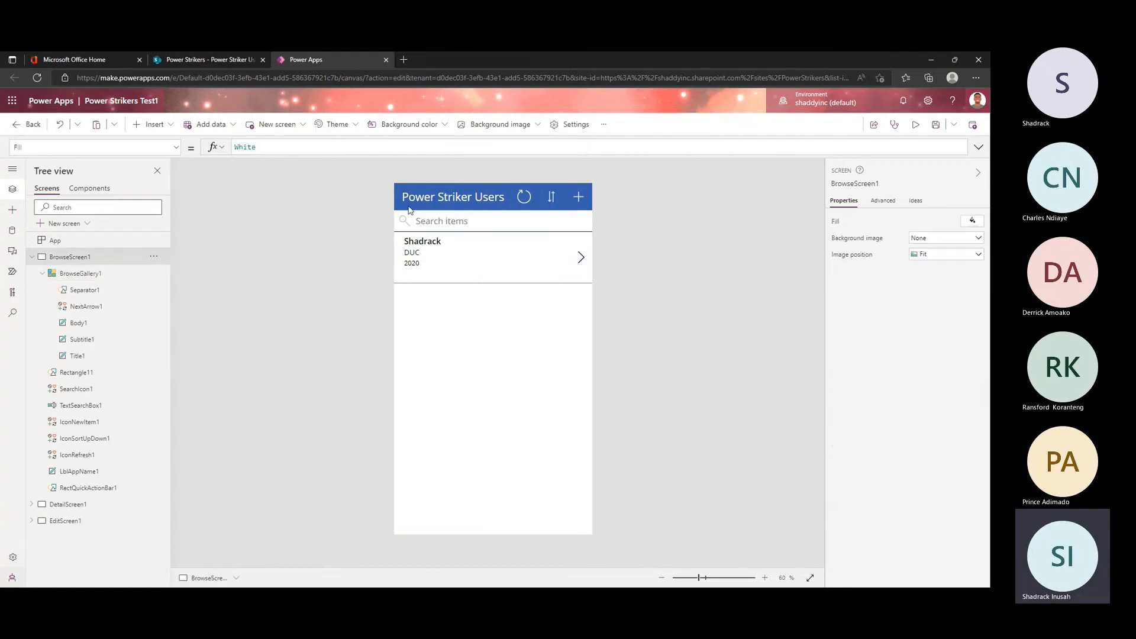
{"action": "left_click", "coordinate": [32, 258]}
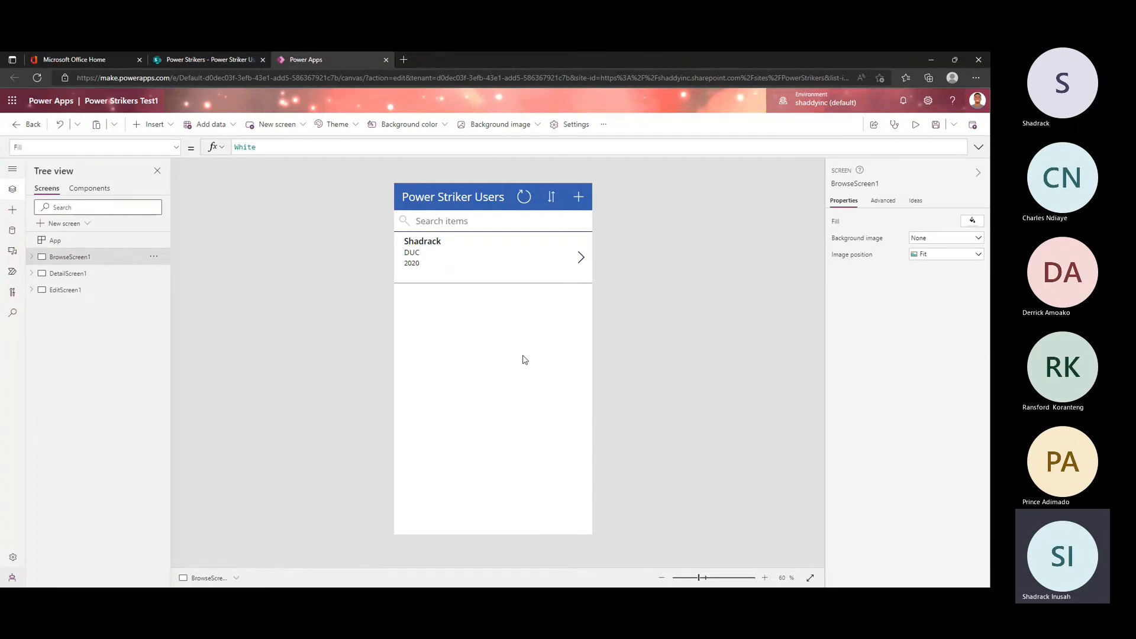
{"action": "left_click", "coordinate": [520, 296]}
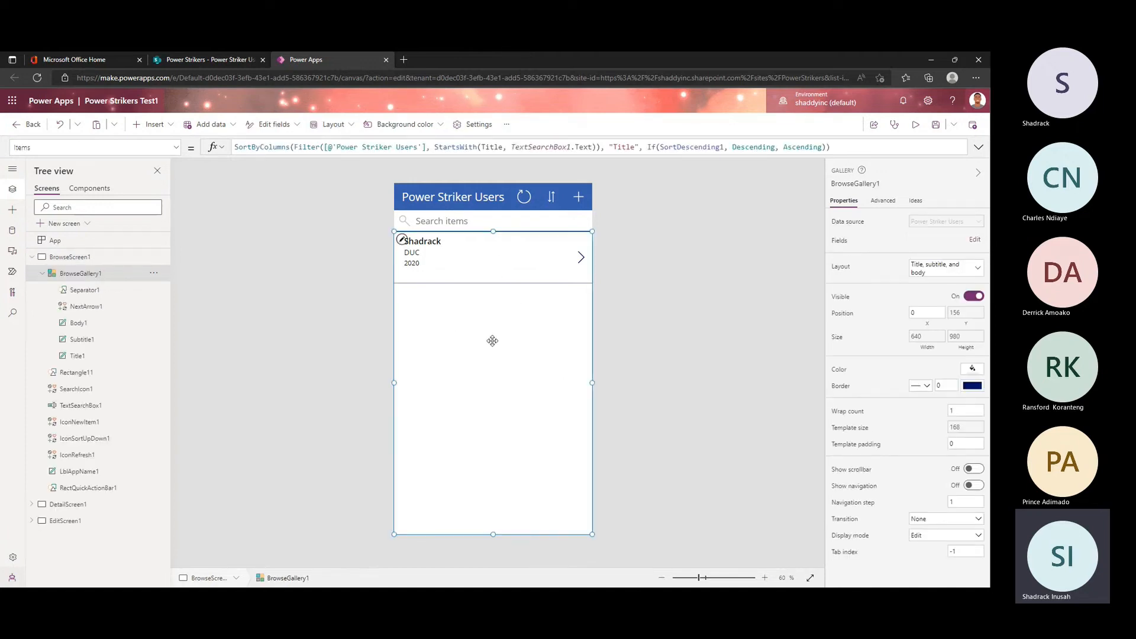
Step: Try the Image, title, and subtitle layout on the browse gallery, and restore the Title, subtitle, and body layout
{"action": "left_click", "coordinate": [939, 272]}
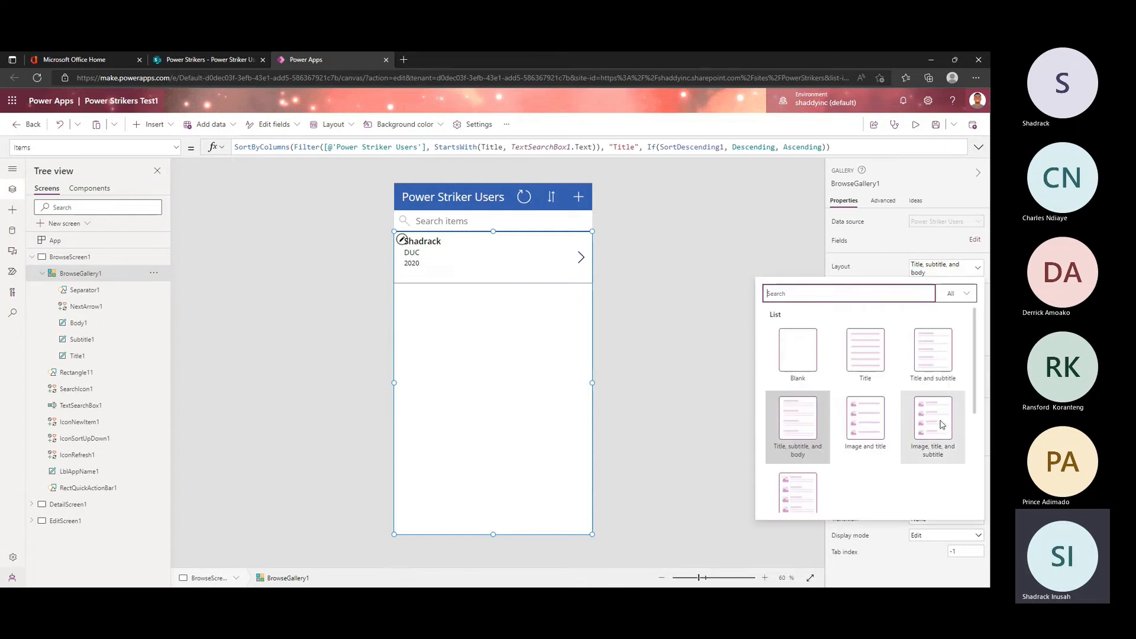
{"action": "left_click", "coordinate": [939, 273]}
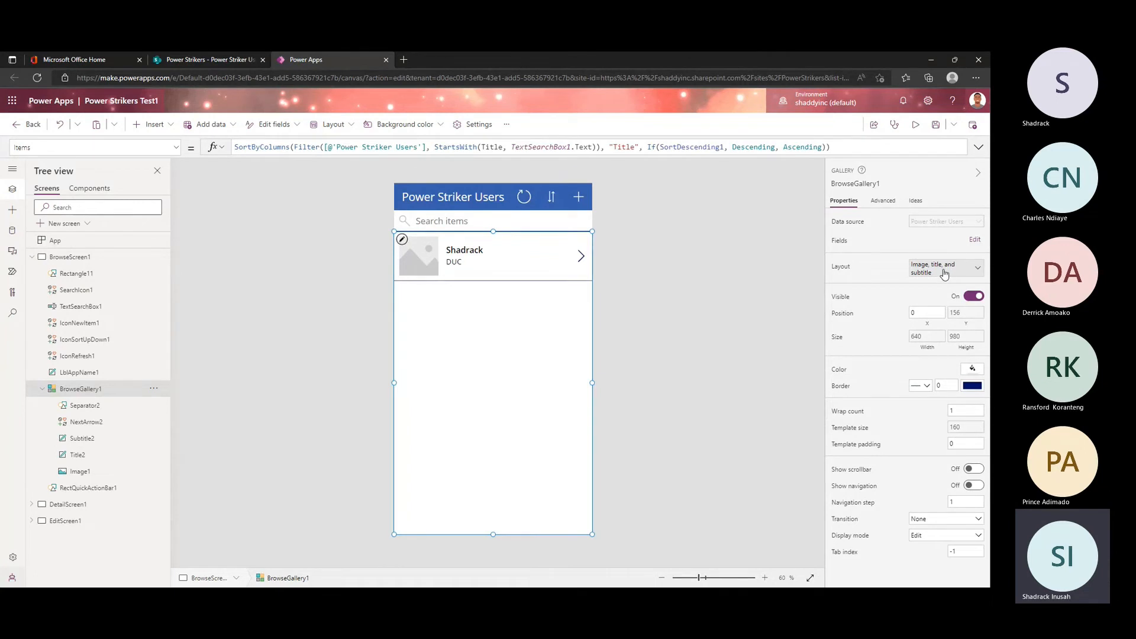
{"action": "left_click", "coordinate": [944, 274]}
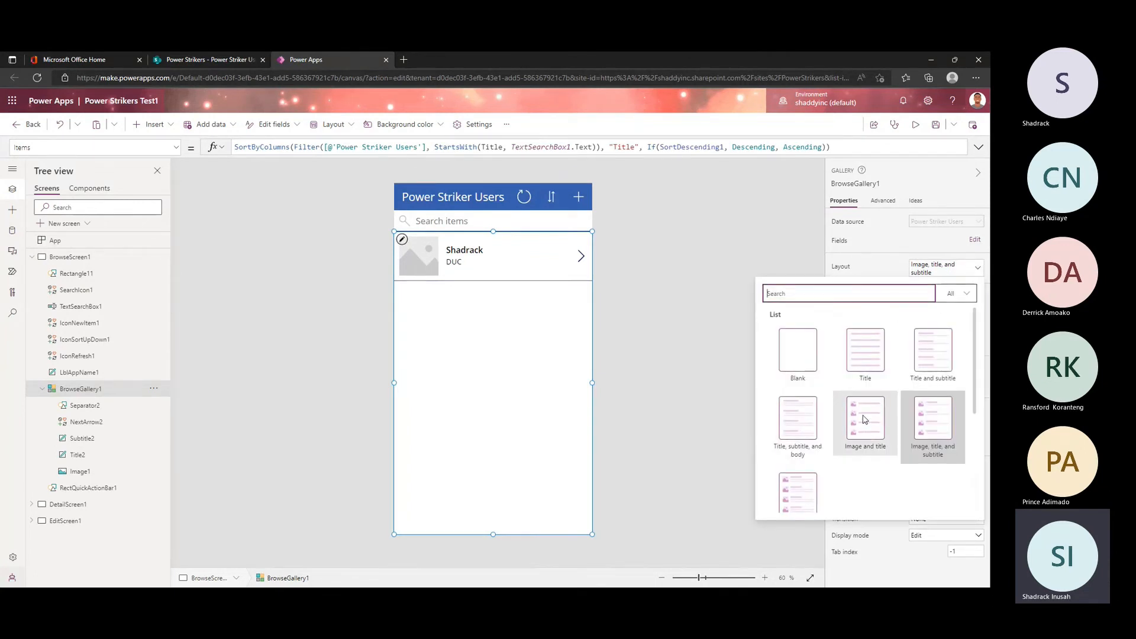
{"action": "left_click", "coordinate": [805, 422]}
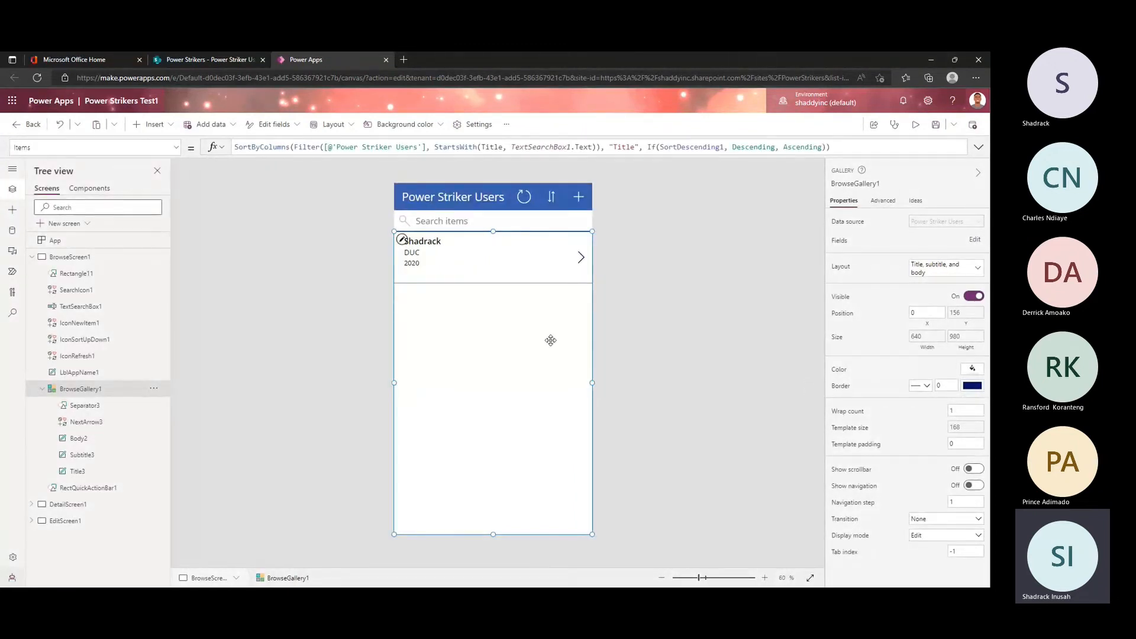
Step: Examine the browse gallery's background color palette, layout choices and the fields assigned to its labels
{"action": "left_click", "coordinate": [287, 241]}
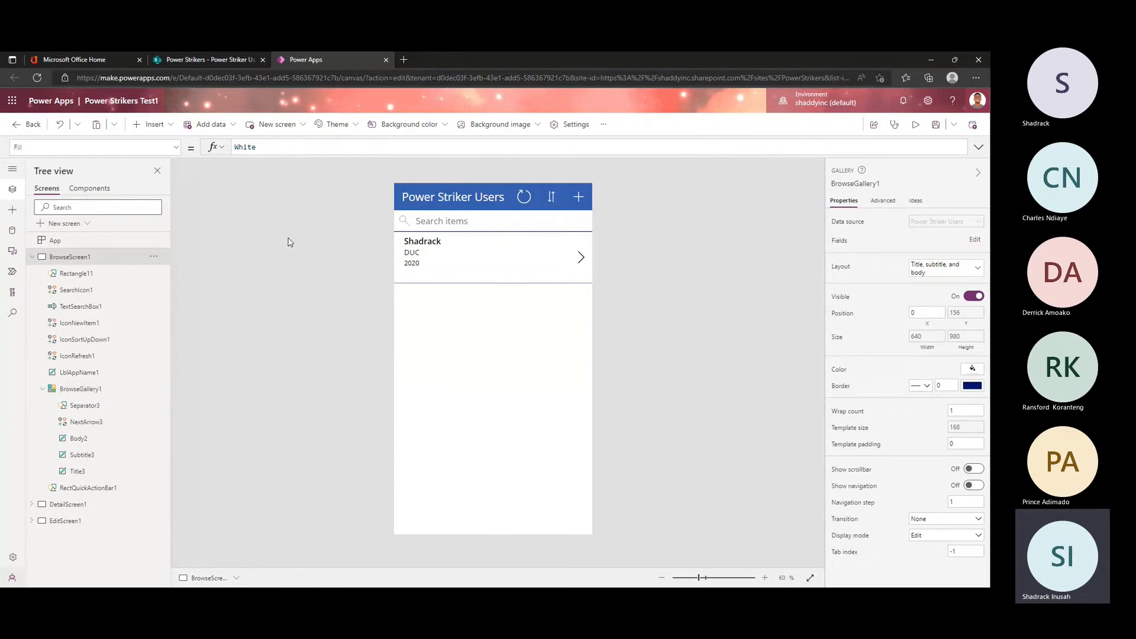
{"action": "left_click", "coordinate": [465, 340]}
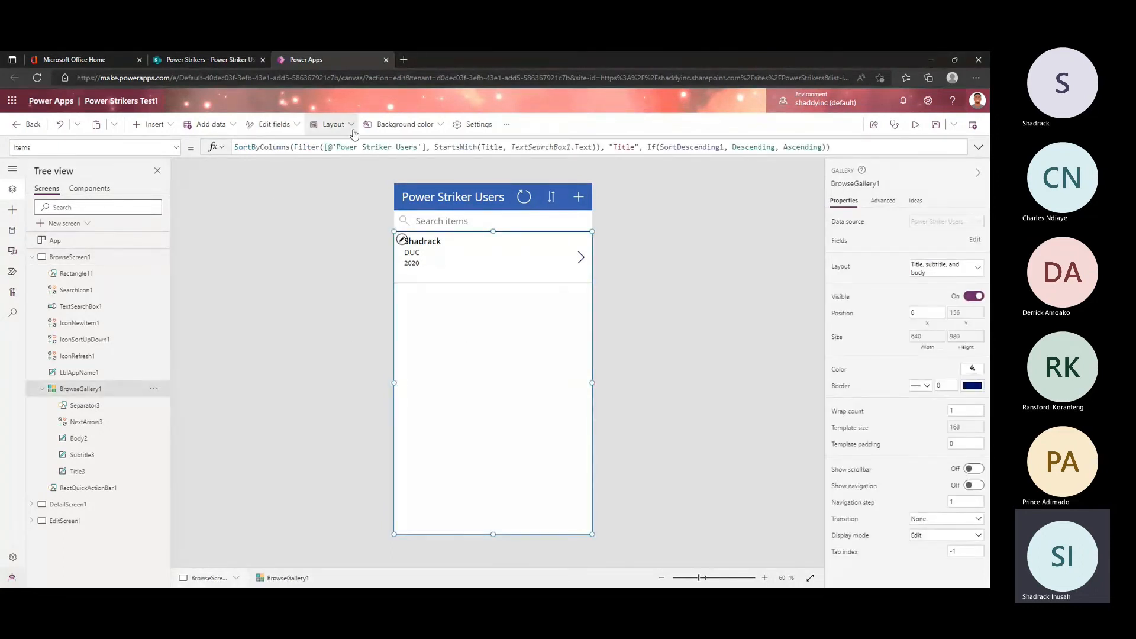
{"action": "left_click", "coordinate": [440, 127]}
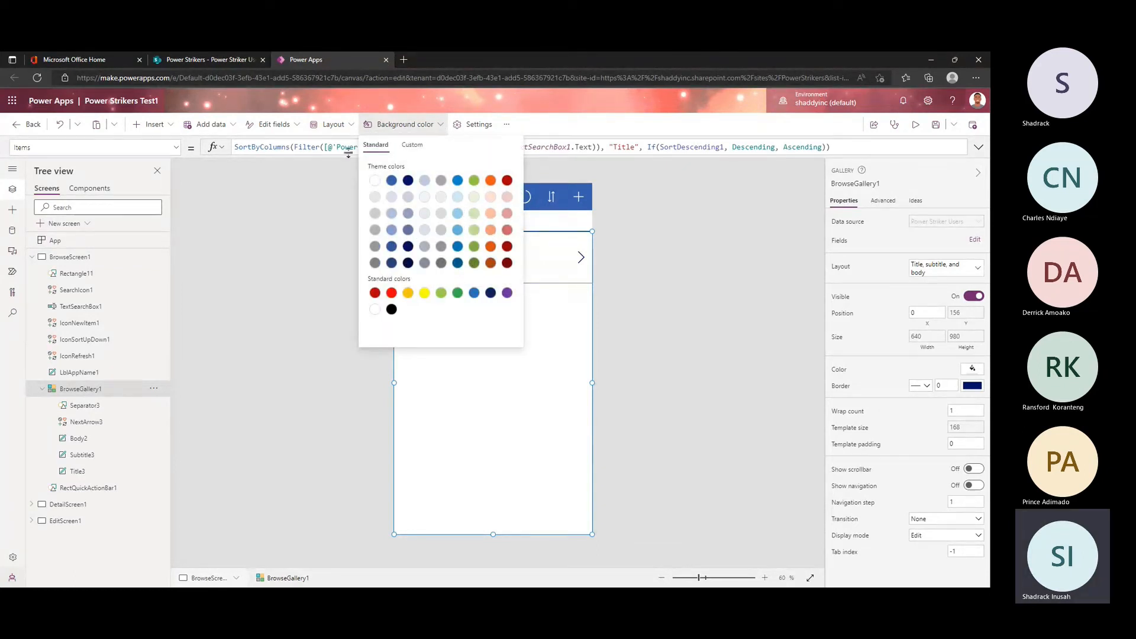
{"action": "left_click", "coordinate": [352, 126]}
{"action": "left_click", "coordinate": [290, 128]}
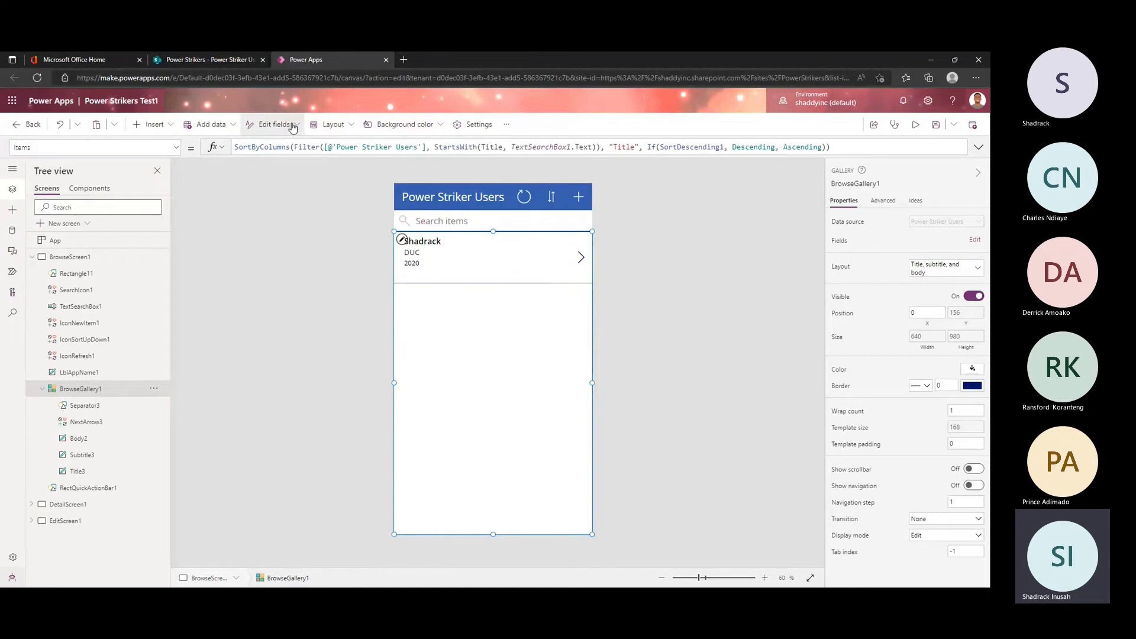
{"action": "left_click", "coordinate": [296, 127]}
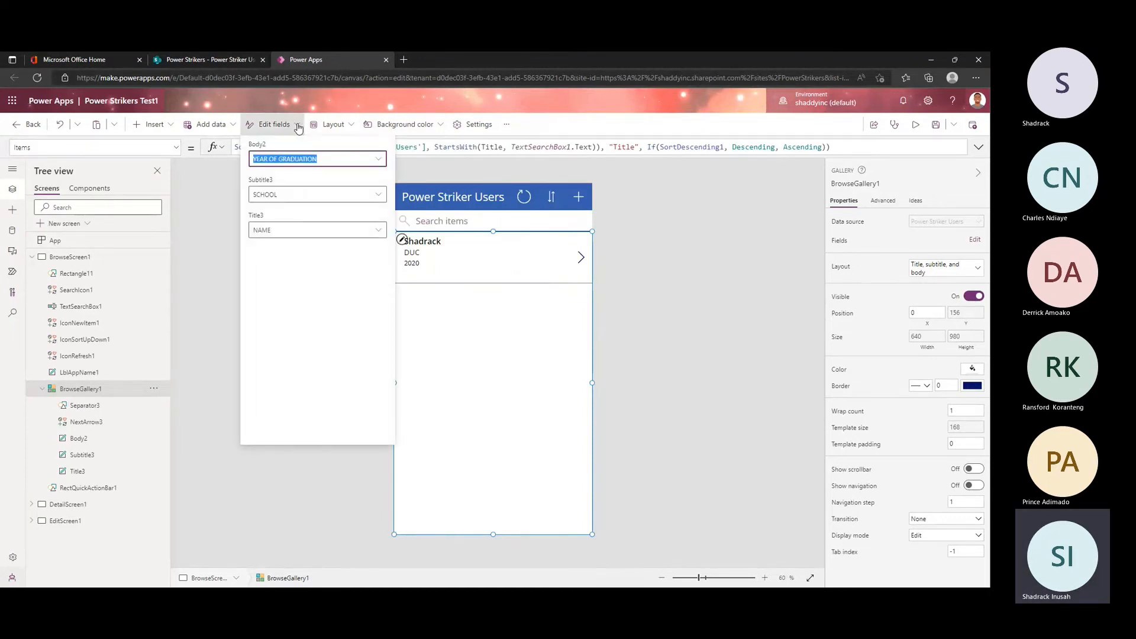
{"action": "left_click", "coordinate": [297, 129]}
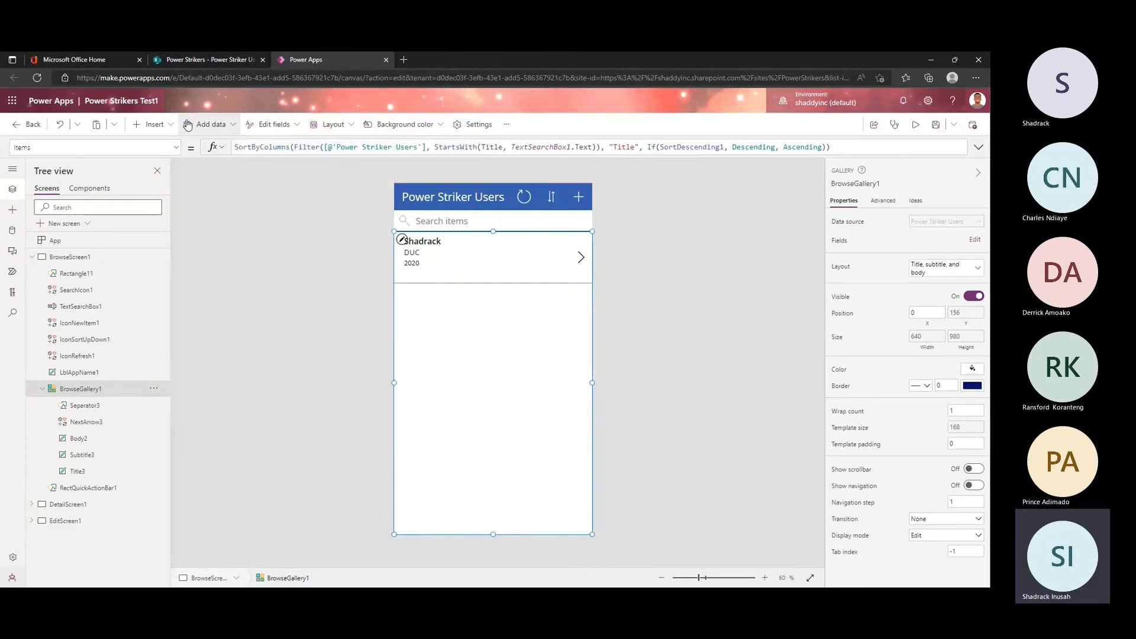
{"action": "left_click", "coordinate": [351, 127]}
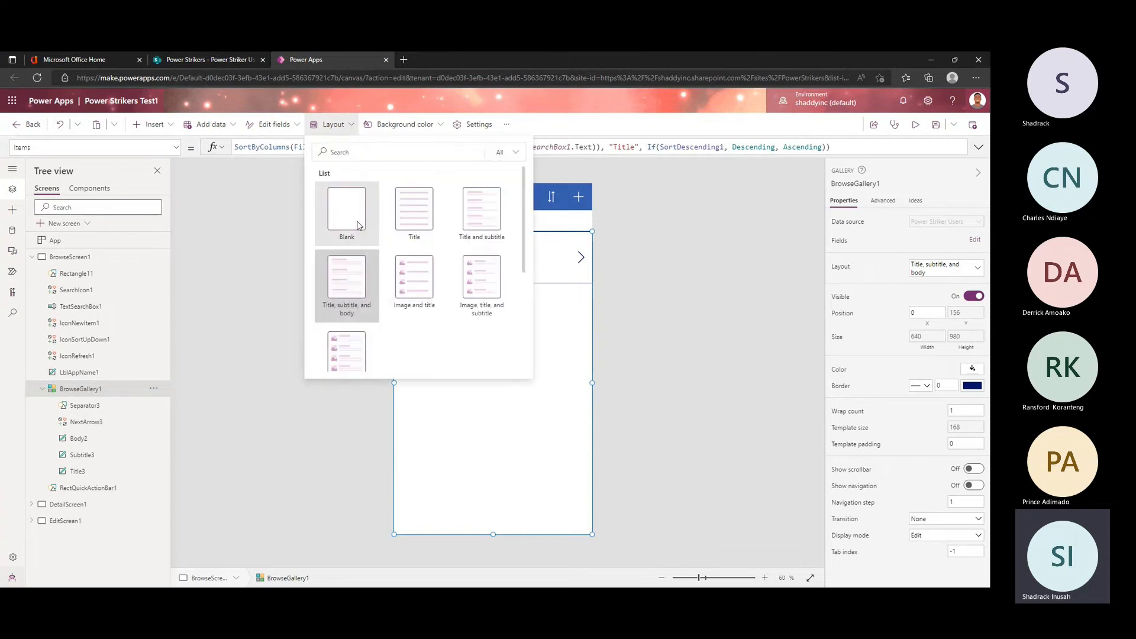
{"action": "left_click", "coordinate": [346, 129]}
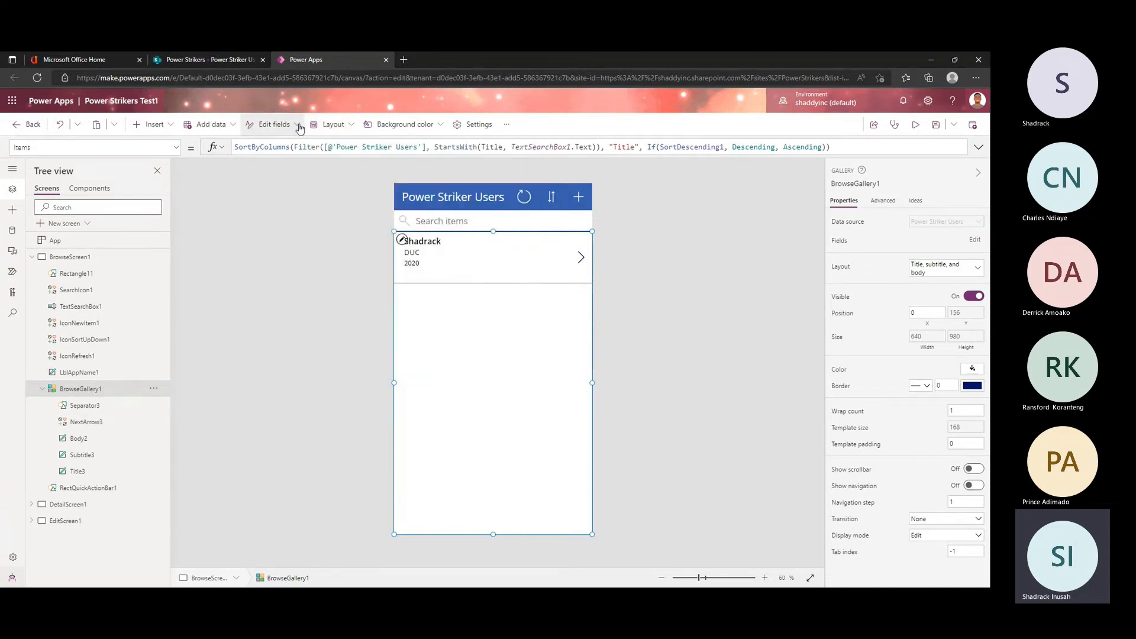
{"action": "left_click", "coordinate": [297, 126]}
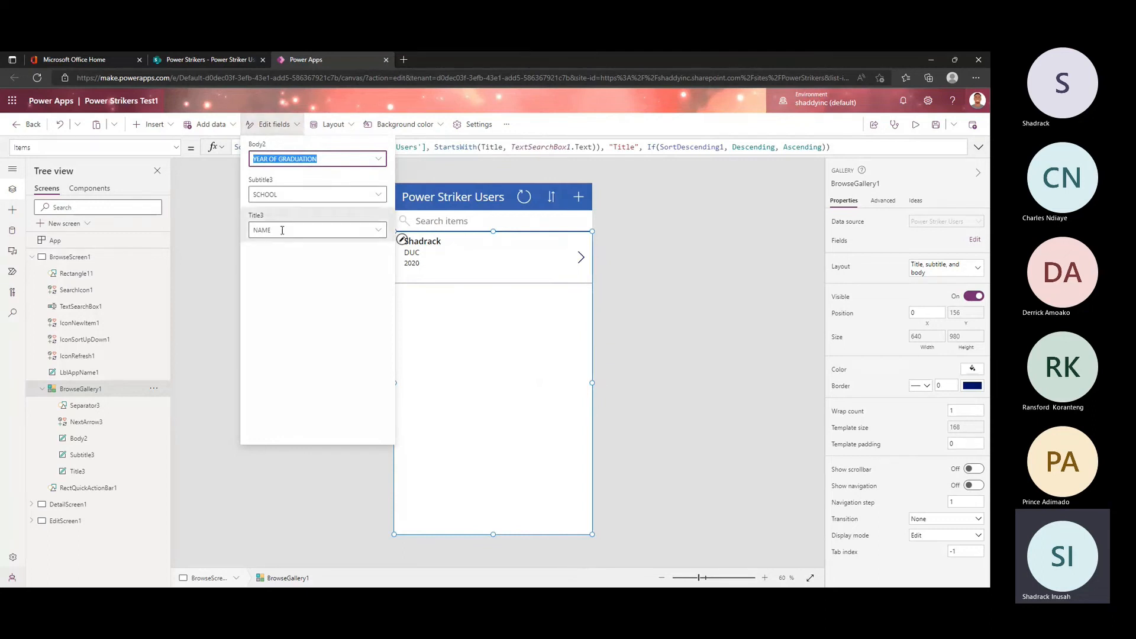
{"action": "left_click", "coordinate": [288, 125]}
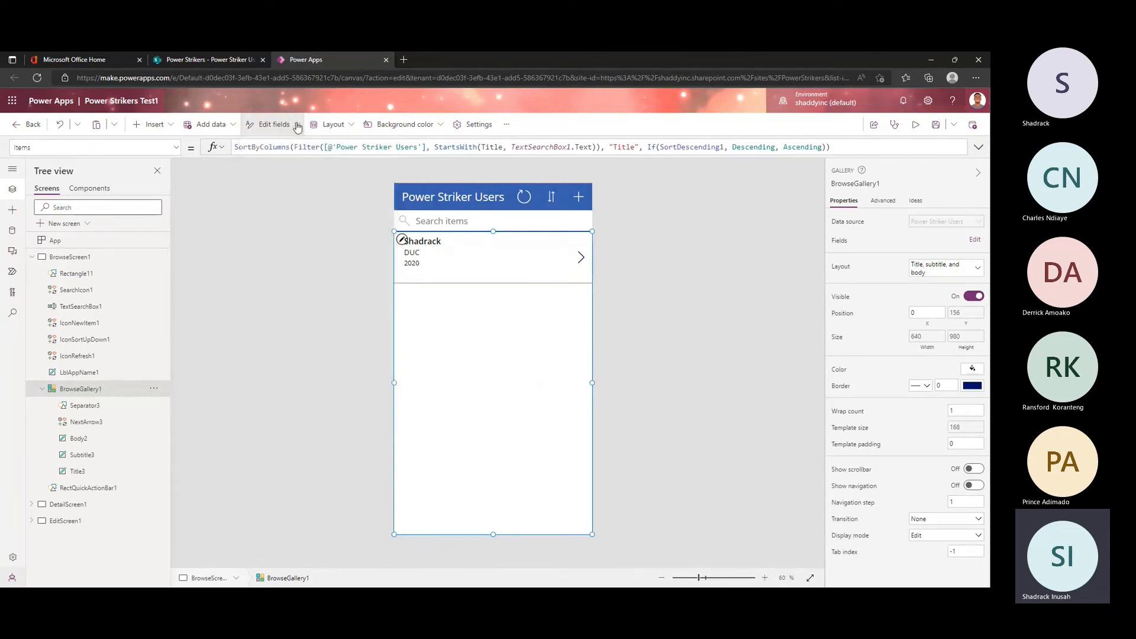
Step: Review the options for adding data, inserting controls, undoing, copying and pasting, and the additional app commands
{"action": "left_click", "coordinate": [235, 125]}
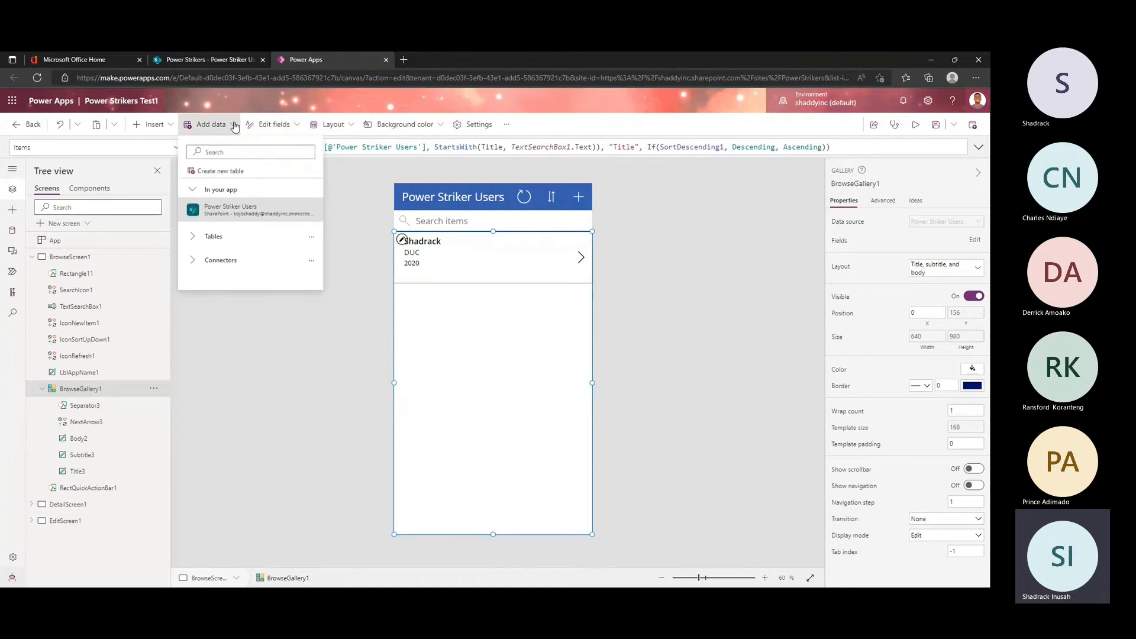
{"action": "left_click", "coordinate": [171, 125]}
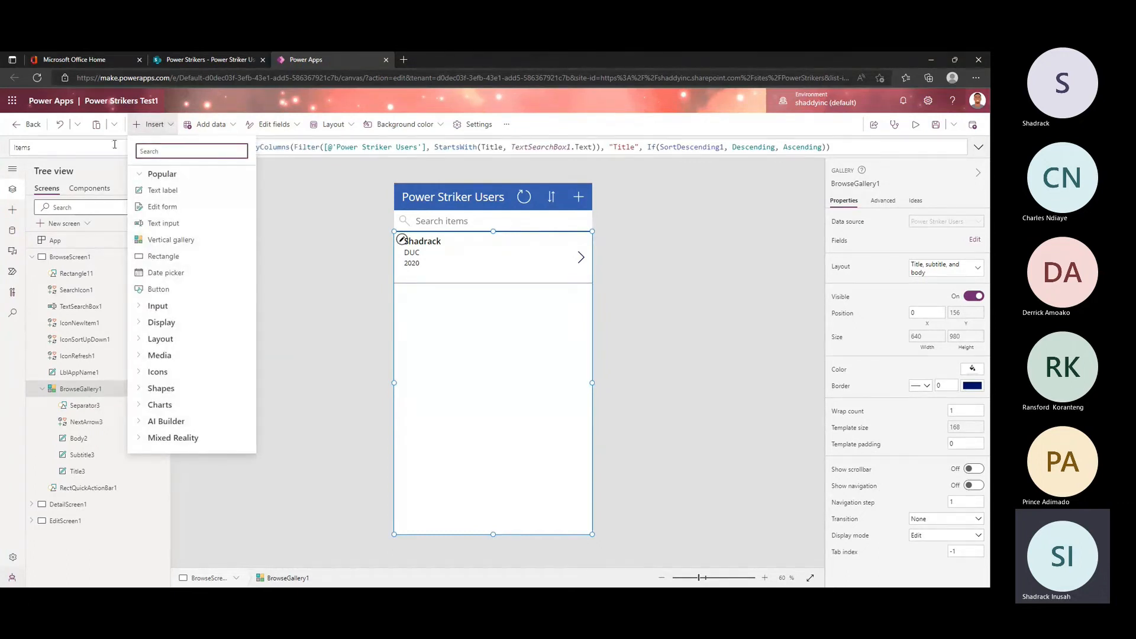
{"action": "left_click", "coordinate": [78, 125]}
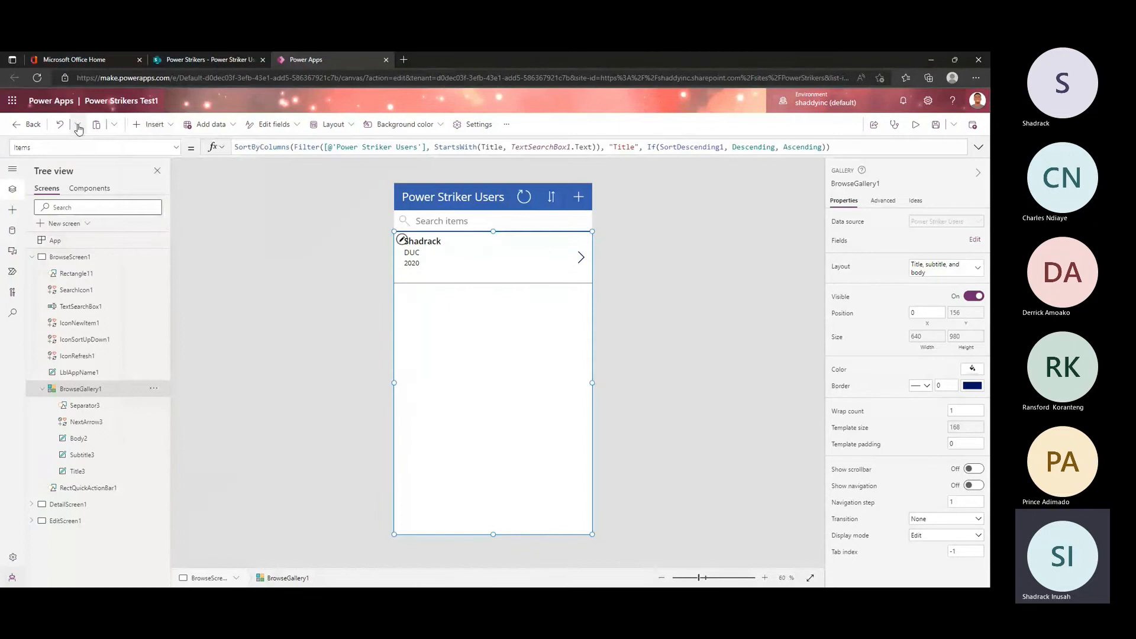
{"action": "left_click", "coordinate": [113, 126]}
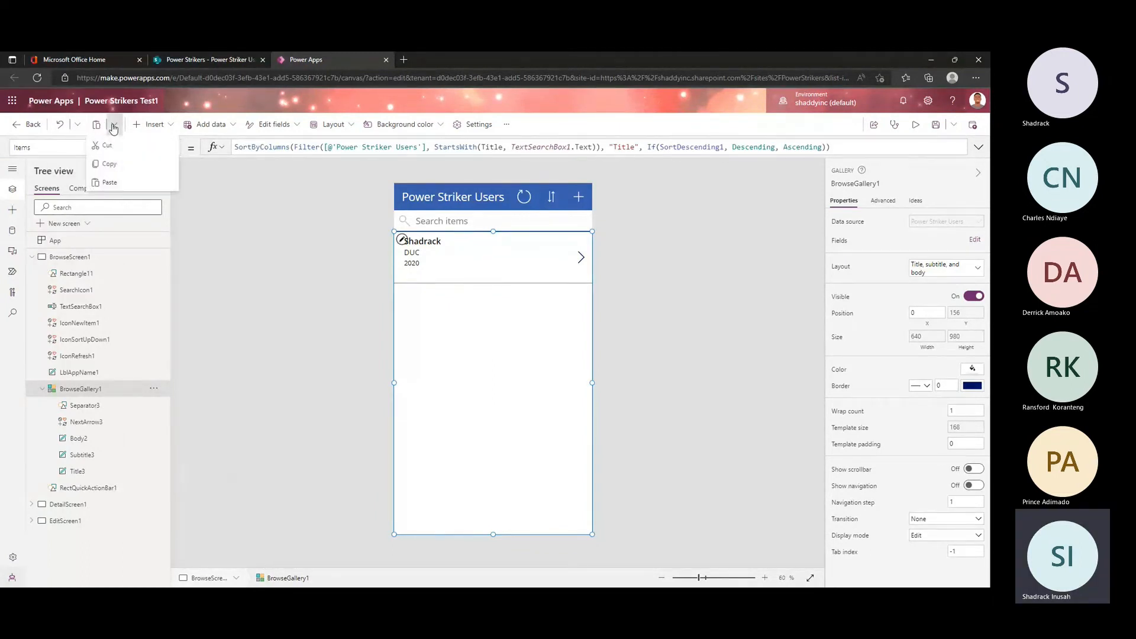
{"action": "left_click", "coordinate": [113, 126]}
{"action": "left_click", "coordinate": [507, 124]}
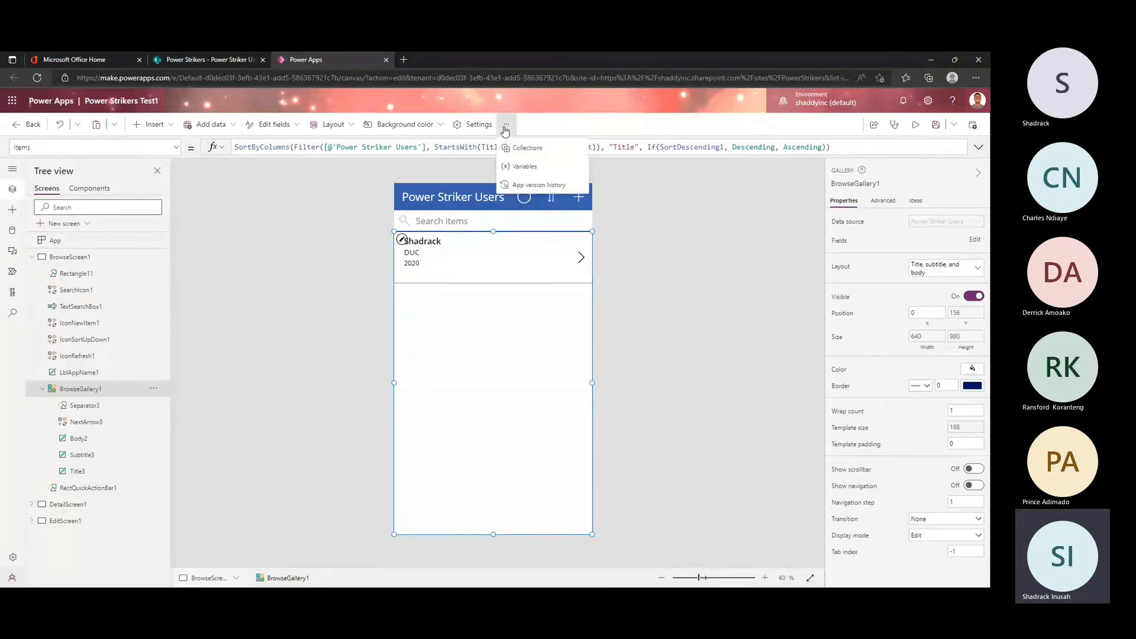
{"action": "left_click", "coordinate": [4, 341]}
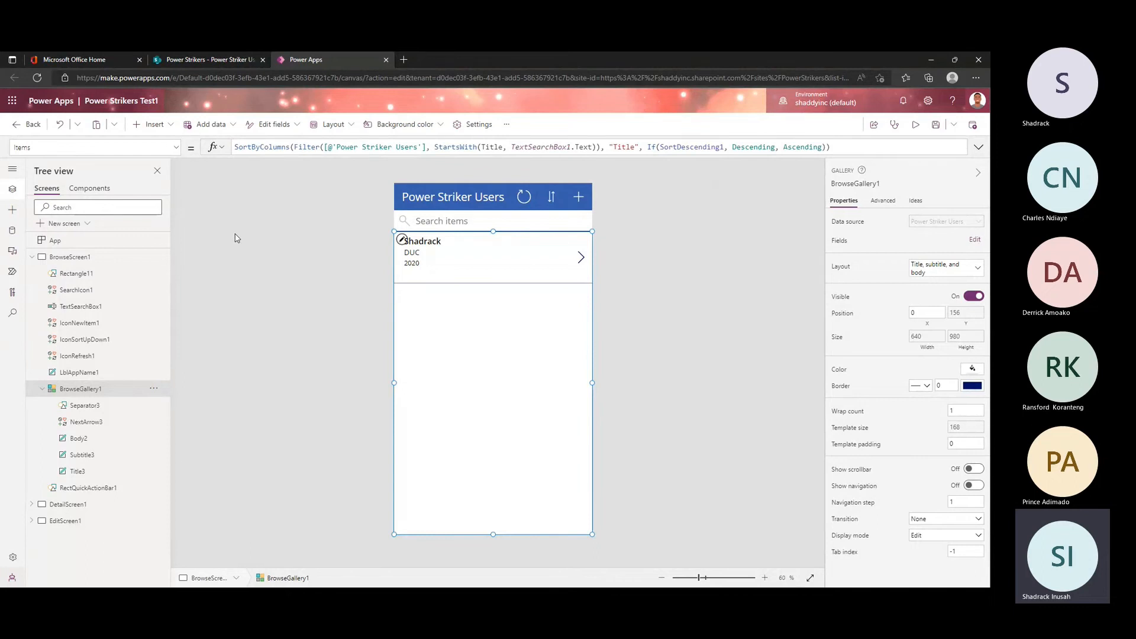
Step: Review the layout and scenario templates offered for a new screen without adding one
{"action": "left_click", "coordinate": [77, 224]}
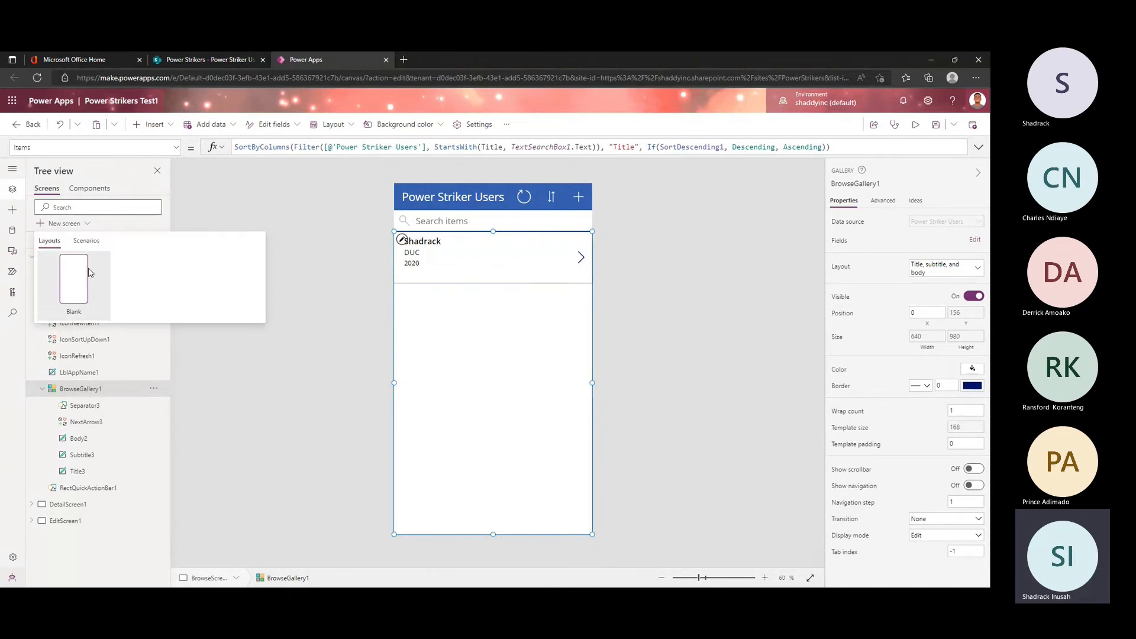
{"action": "left_click", "coordinate": [84, 241]}
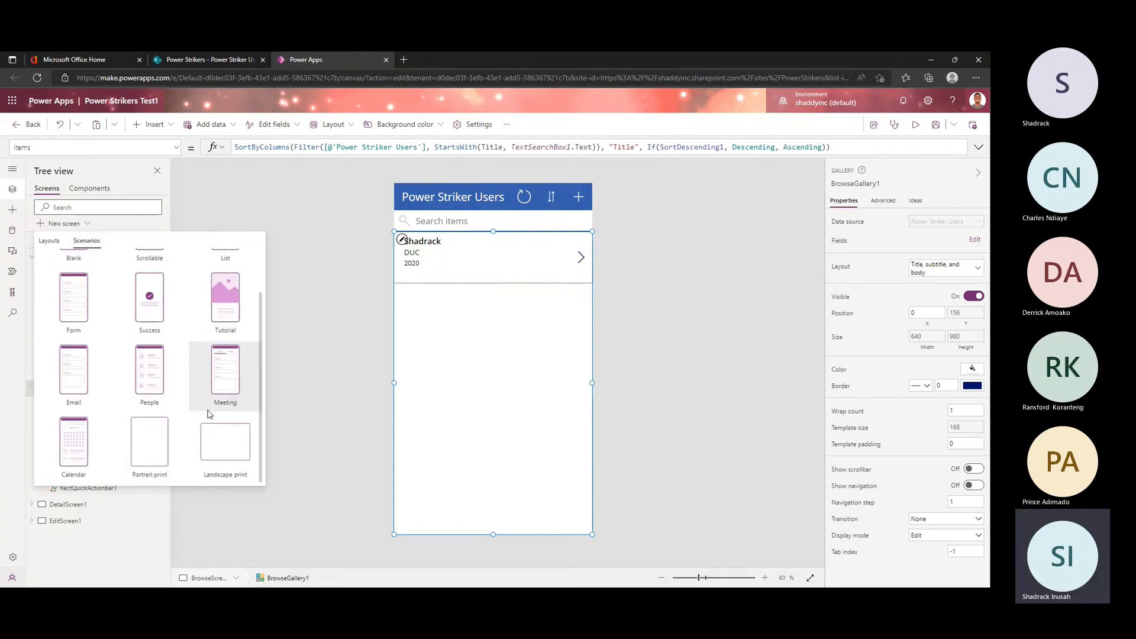
{"action": "left_click", "coordinate": [49, 241]}
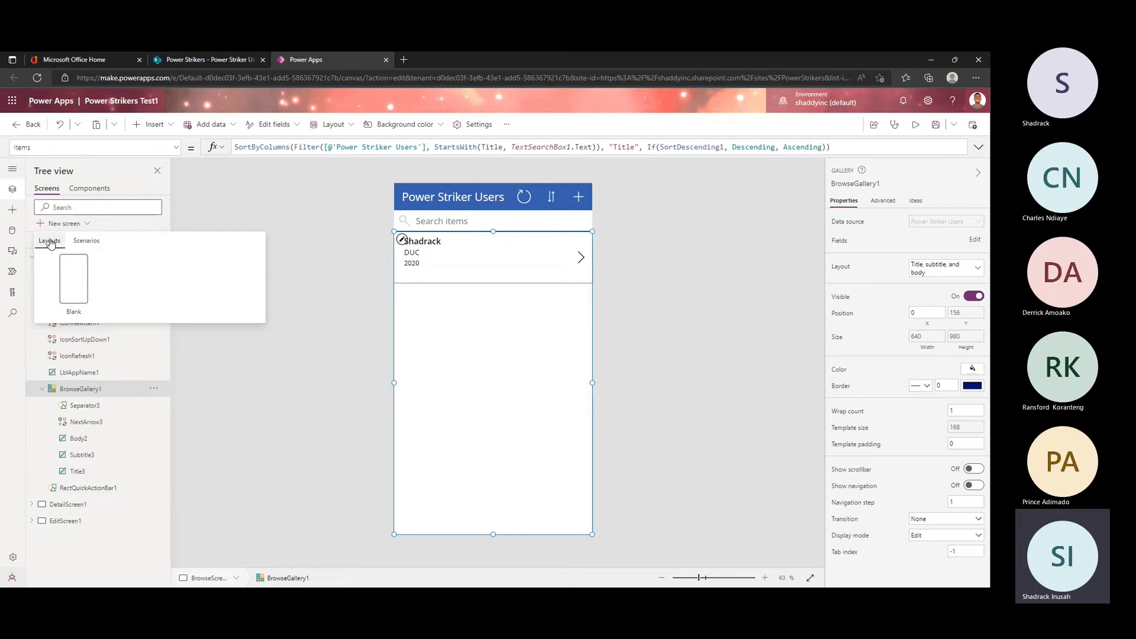
{"action": "left_click", "coordinate": [81, 223]}
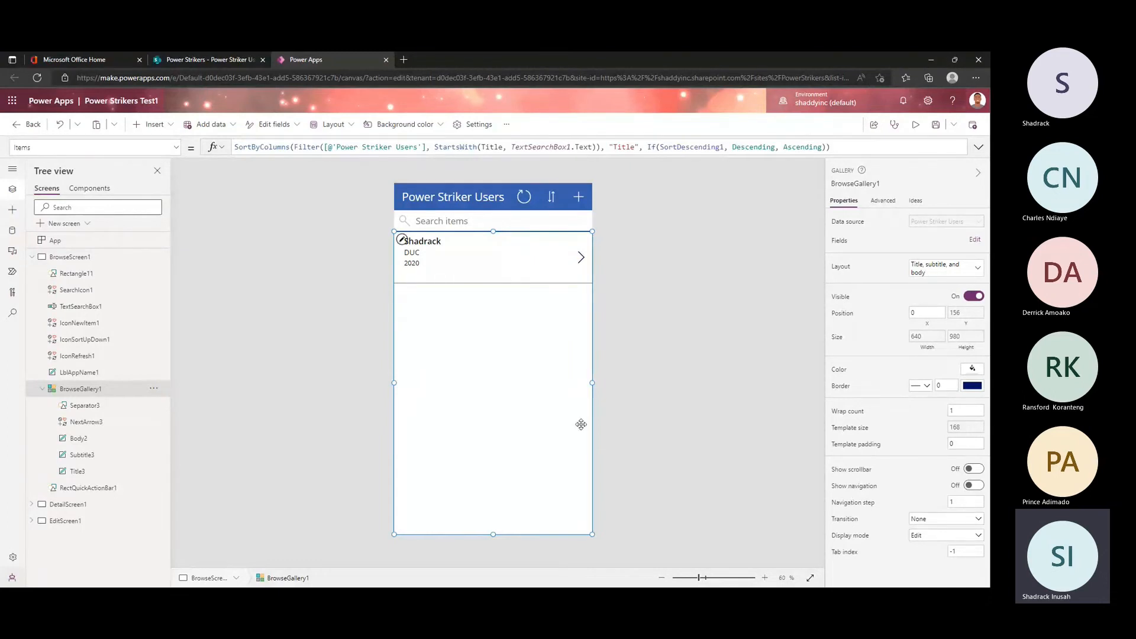
Step: Select the browse gallery's first item, check the Power Striker Users list's columns in SharePoint, and return to Power Apps
{"action": "left_click", "coordinate": [530, 286]}
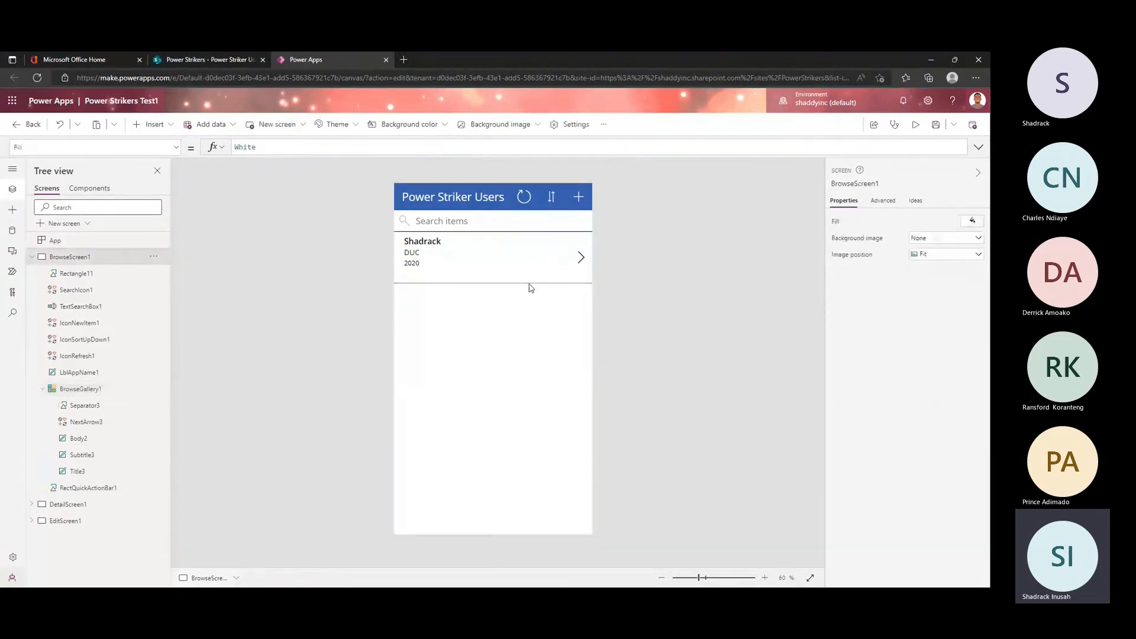
{"action": "left_click", "coordinate": [499, 262]}
{"action": "left_click", "coordinate": [584, 245]}
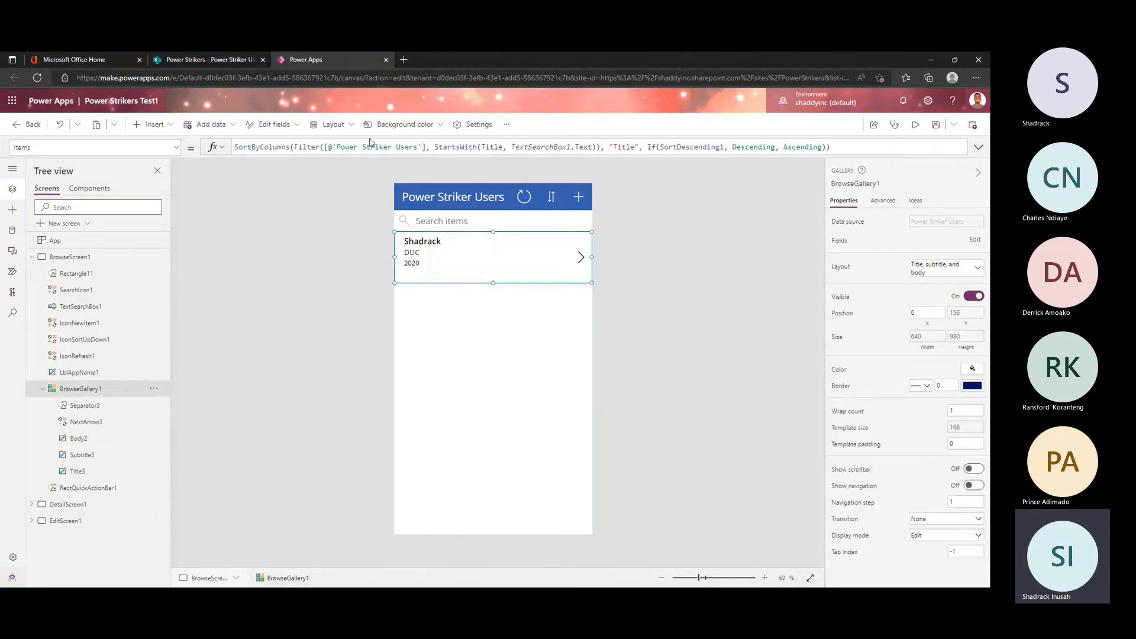
{"action": "left_click", "coordinate": [204, 55]}
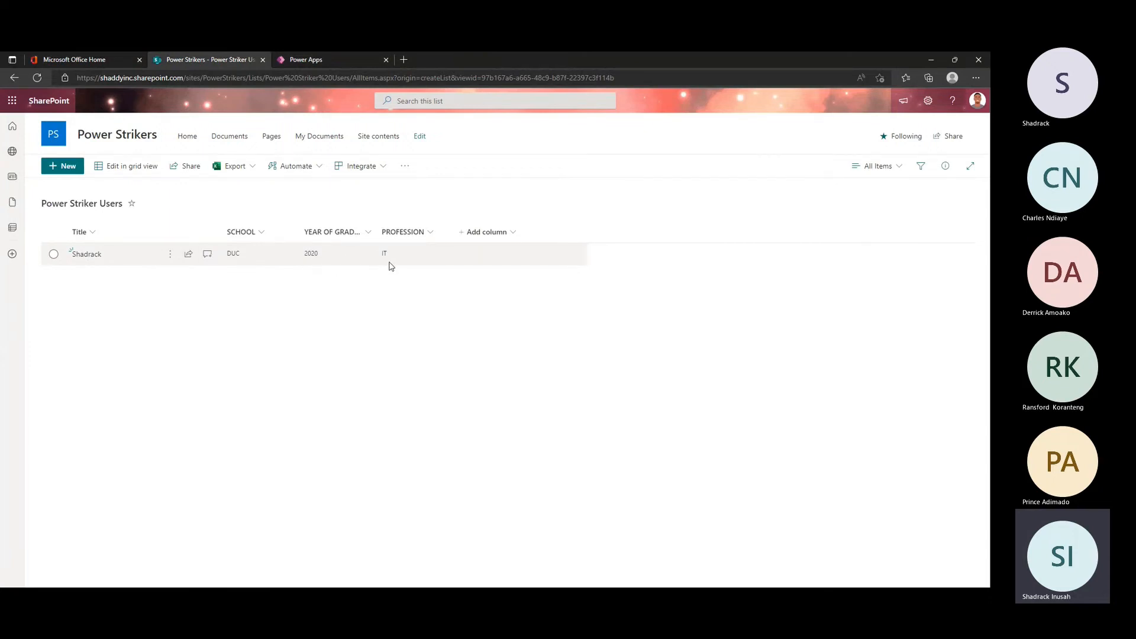
{"action": "left_click", "coordinate": [305, 60]}
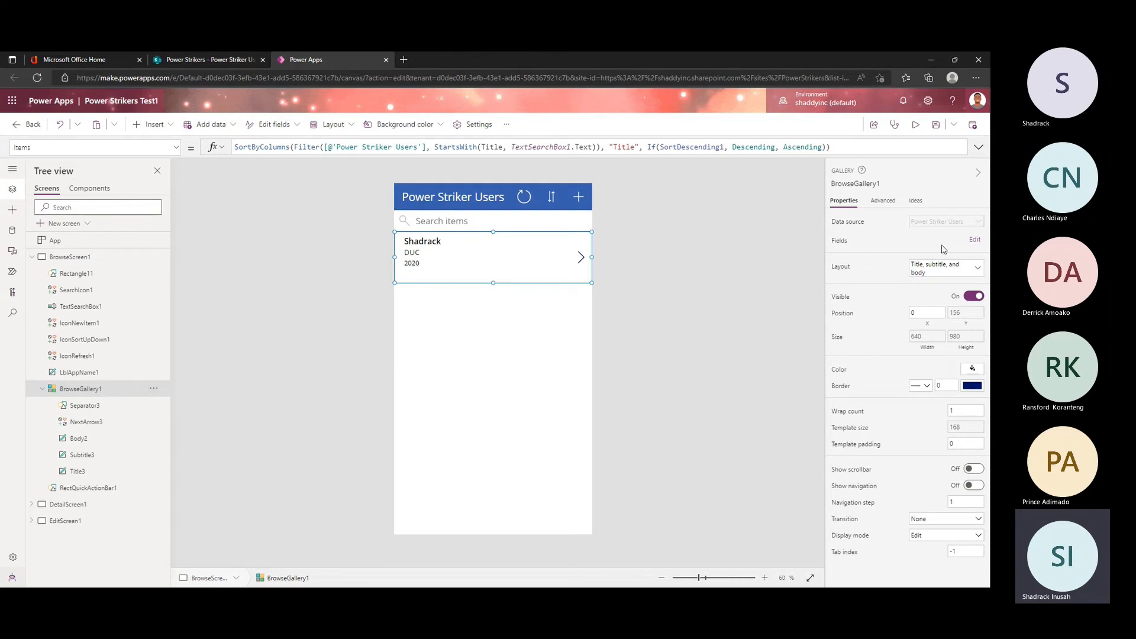
Step: Review the fields assigned to the browse gallery's body, title and subtitle labels and the columns available for them
{"action": "left_click", "coordinate": [975, 240]}
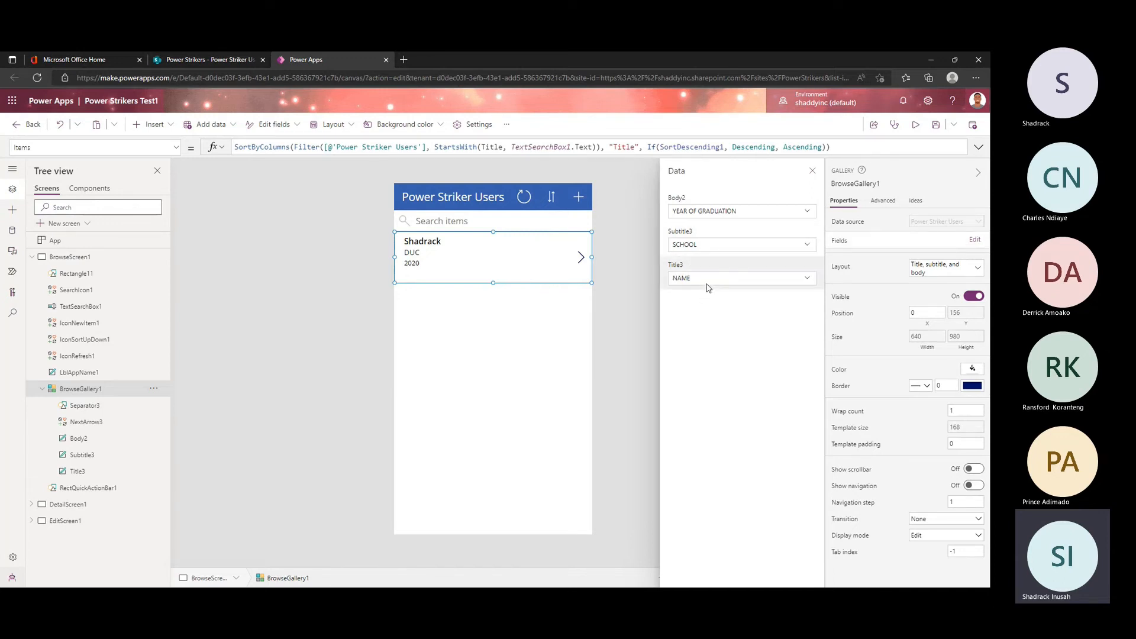
{"action": "left_click", "coordinate": [728, 216]}
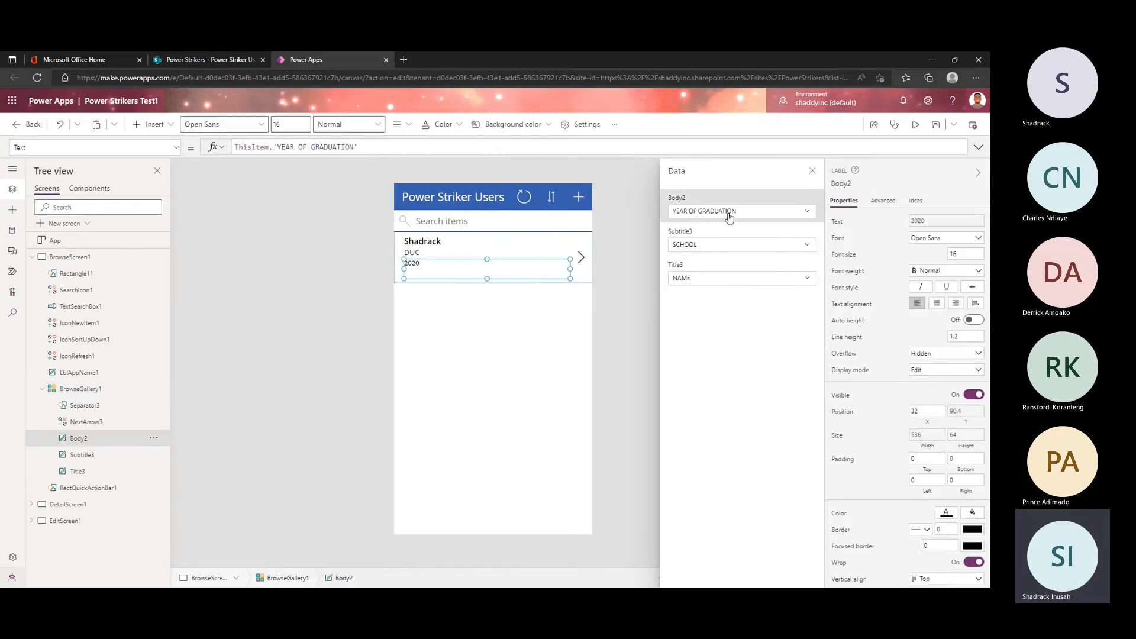
{"action": "left_click", "coordinate": [729, 216]}
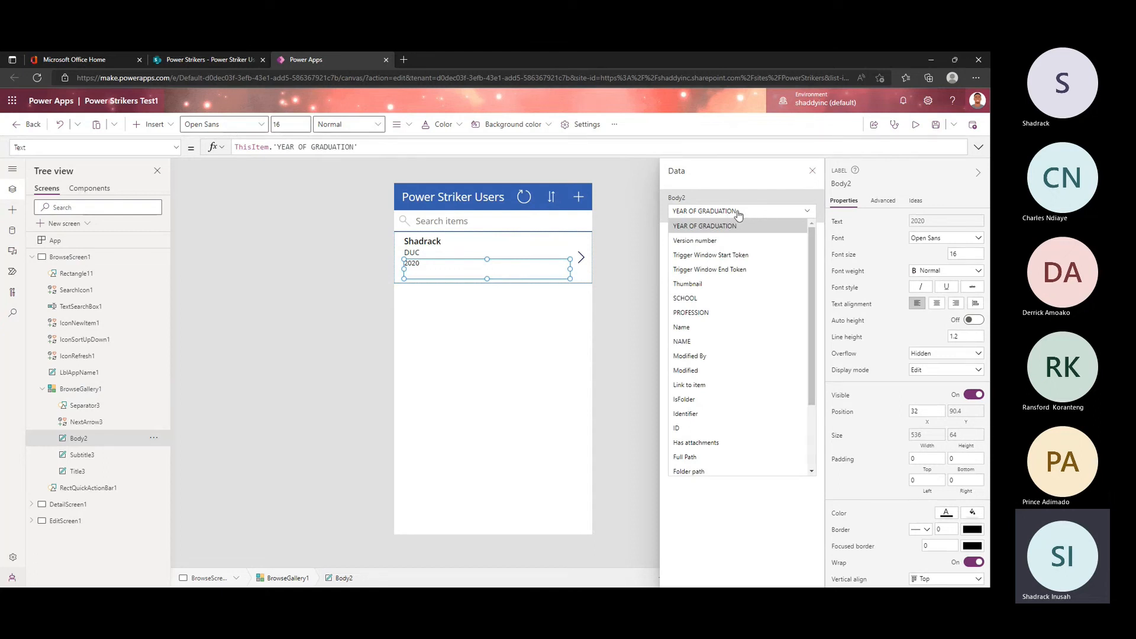
{"action": "left_click", "coordinate": [738, 215]}
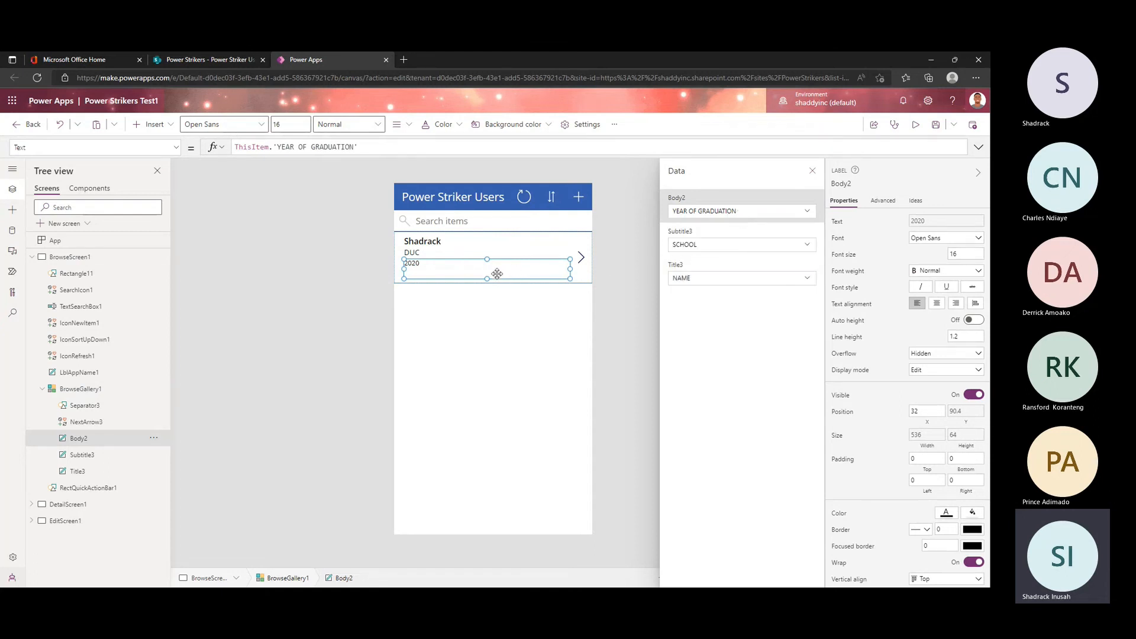
{"action": "left_click", "coordinate": [718, 281]}
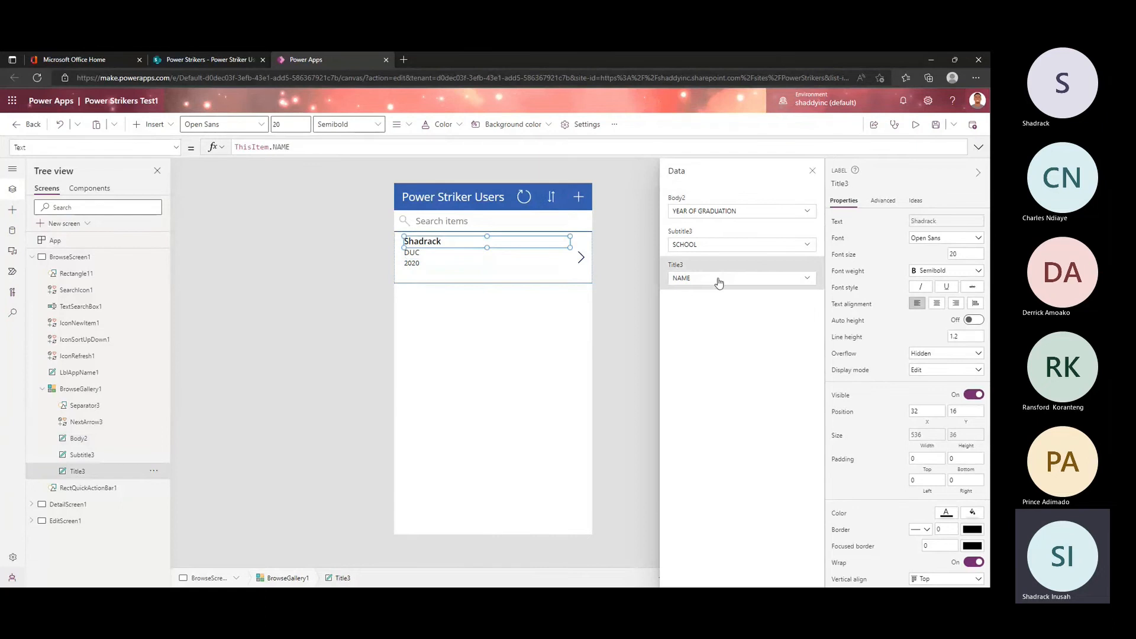
{"action": "left_click", "coordinate": [718, 282]}
{"action": "left_click", "coordinate": [735, 250]}
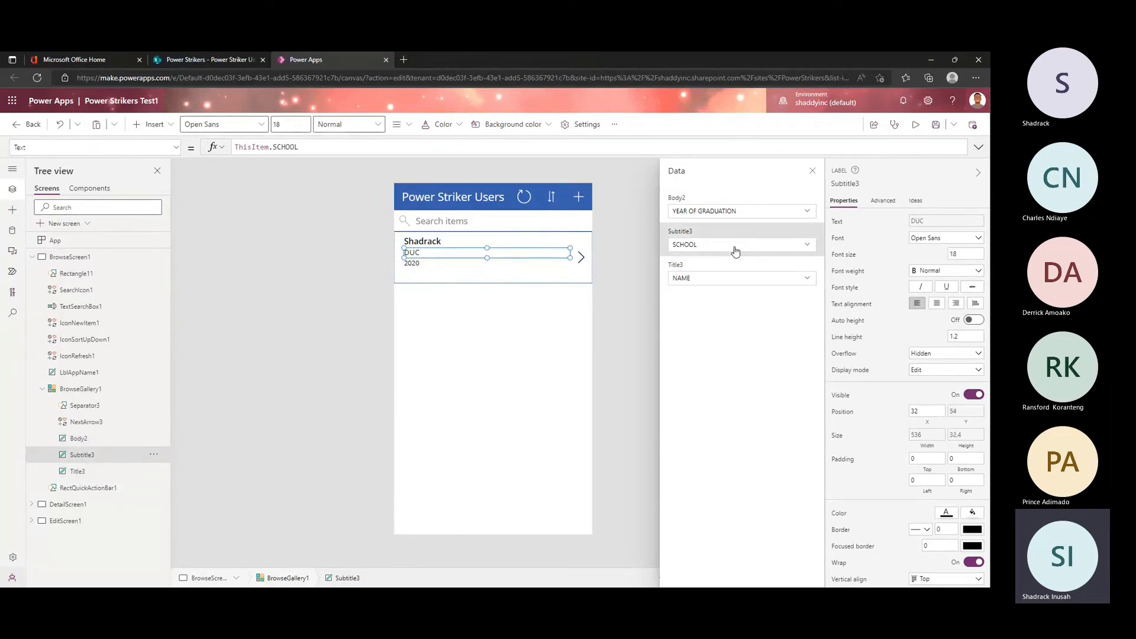
{"action": "left_click", "coordinate": [735, 245]}
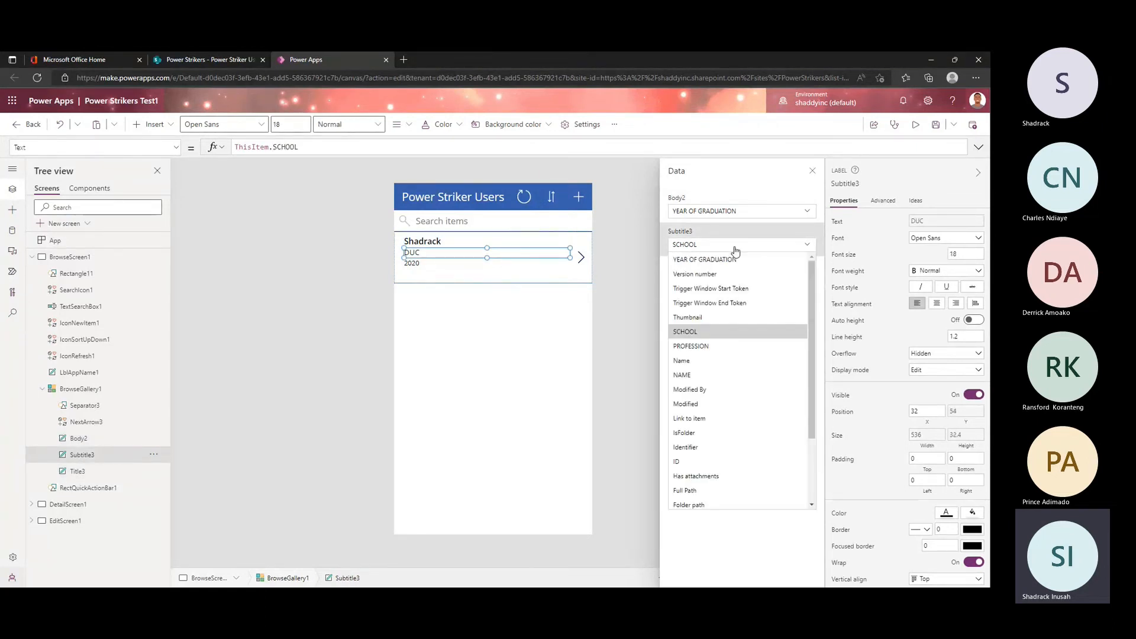
{"action": "left_click", "coordinate": [736, 246]}
Step: Assign the PROFESSION column to the browse gallery's Body2 label and close the field settings
{"action": "left_click", "coordinate": [740, 213]}
{"action": "left_click", "coordinate": [740, 213]}
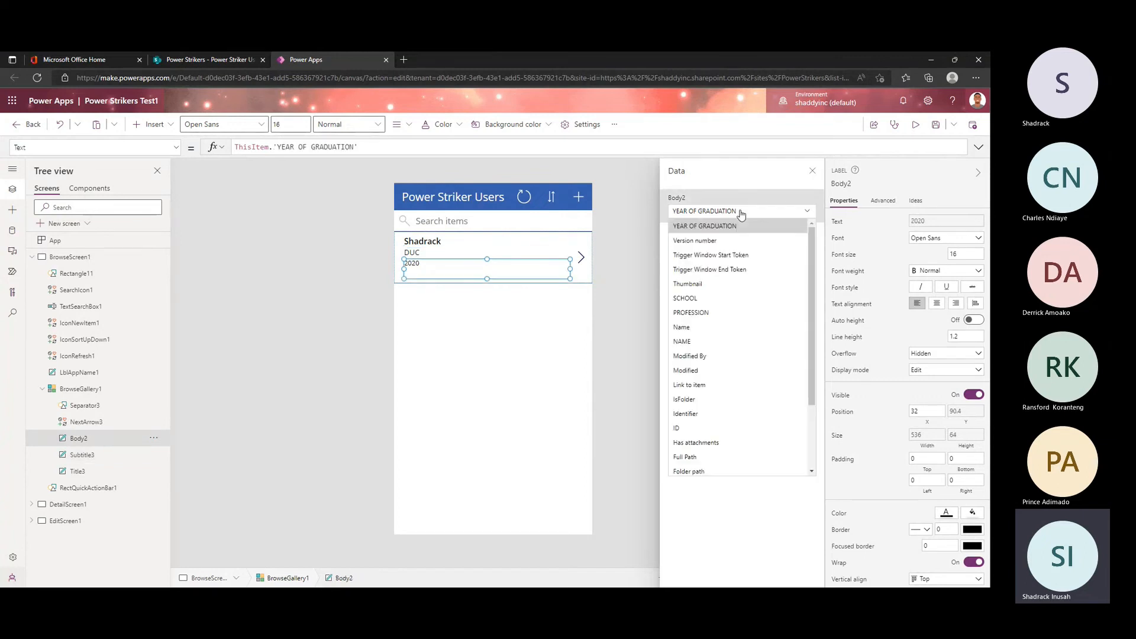
{"action": "scroll", "coordinate": [713, 401], "scroll_direction": "down", "scroll_amount": 2}
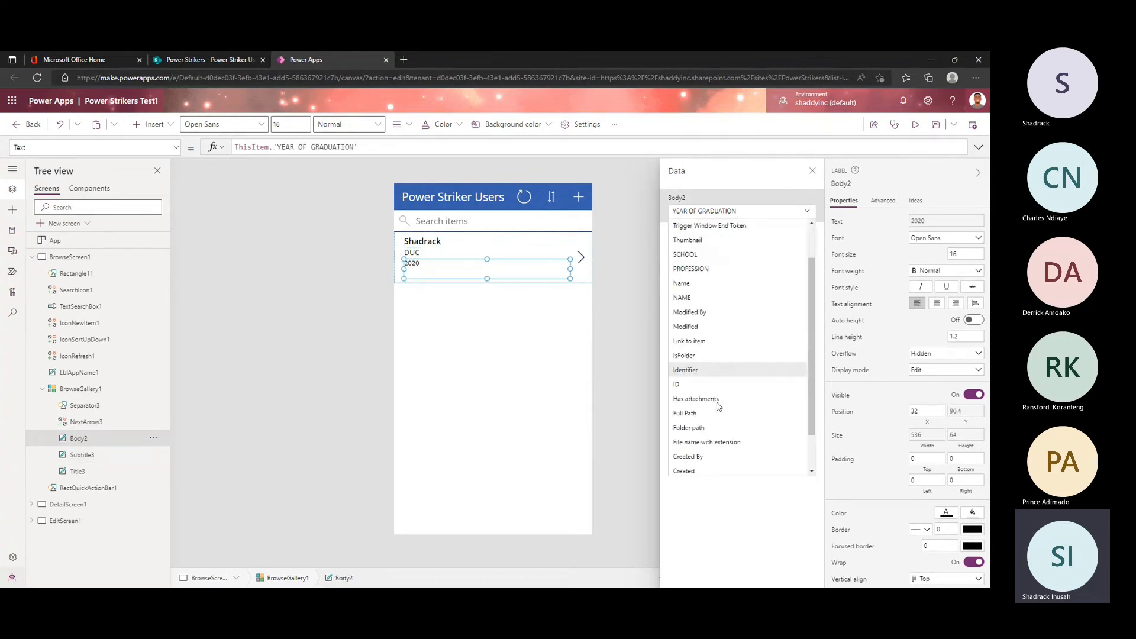
{"action": "scroll", "coordinate": [721, 398], "scroll_direction": "up", "scroll_amount": 3}
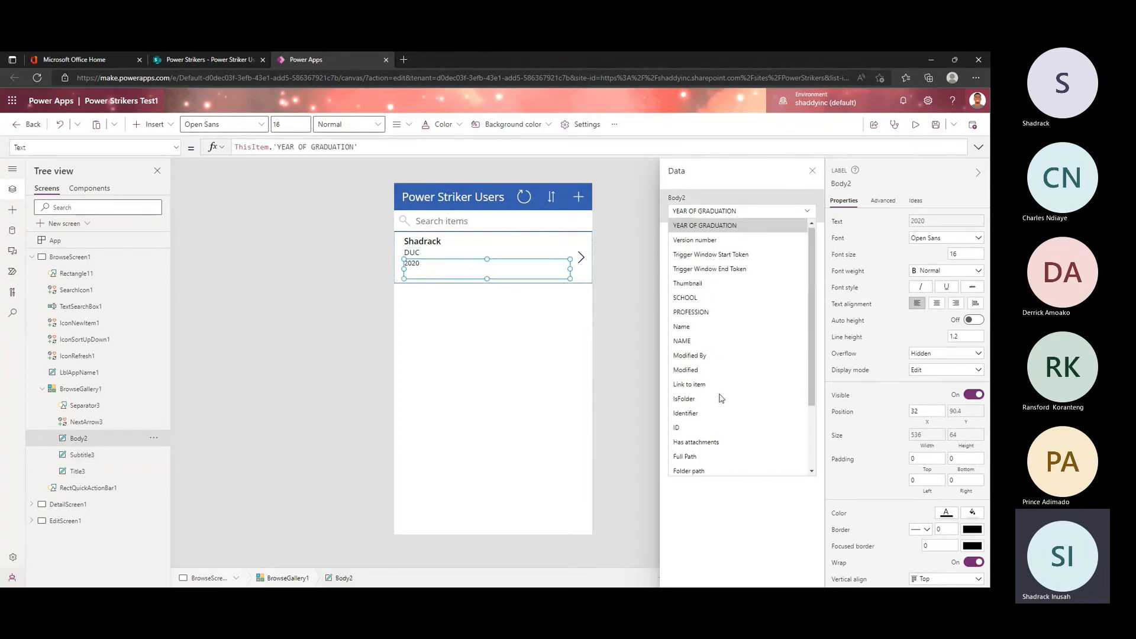
{"action": "left_click", "coordinate": [721, 313]}
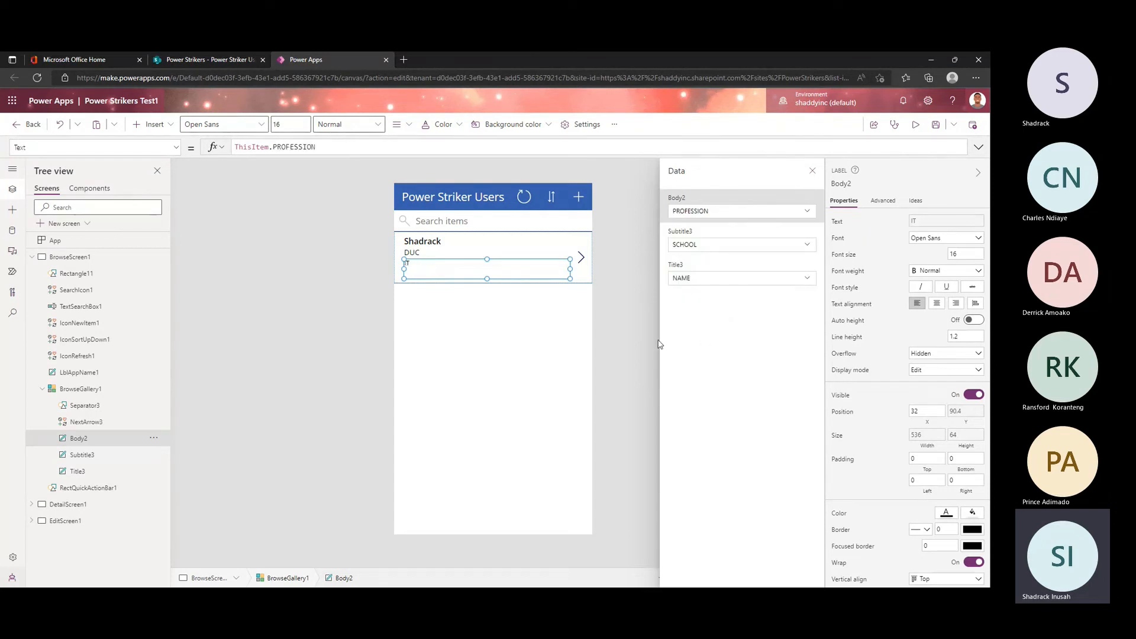
{"action": "left_click", "coordinate": [745, 268]}
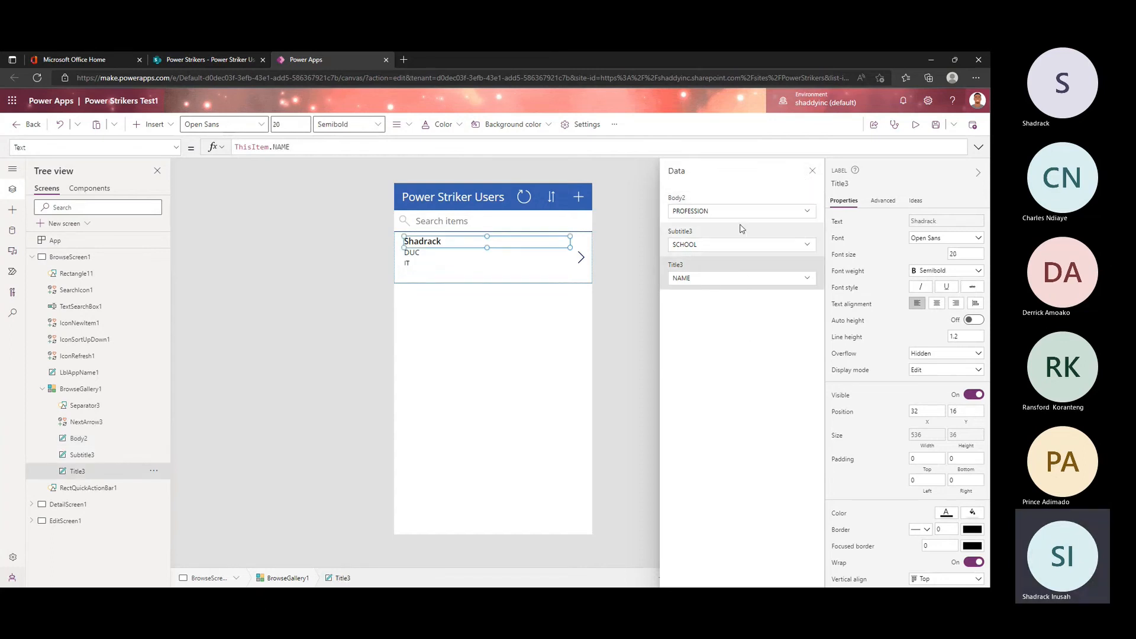
{"action": "left_click", "coordinate": [812, 170]}
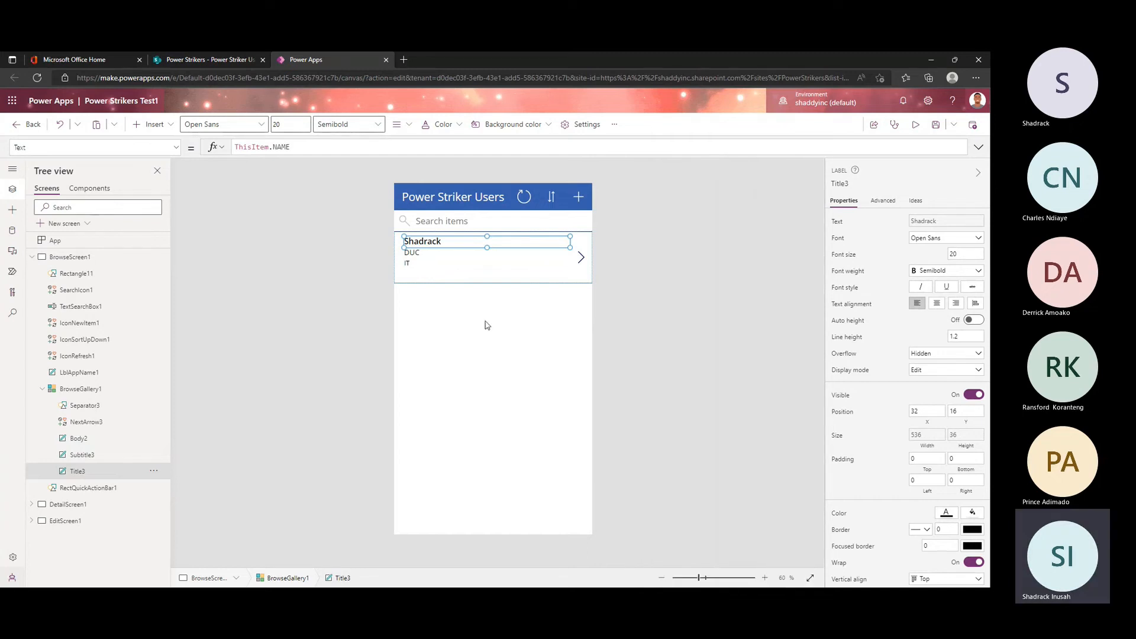
Step: Inspect the browse gallery's data source formula, leaving it unedited, and select the browse screen
{"action": "left_click", "coordinate": [518, 280]}
{"action": "left_click", "coordinate": [518, 274]}
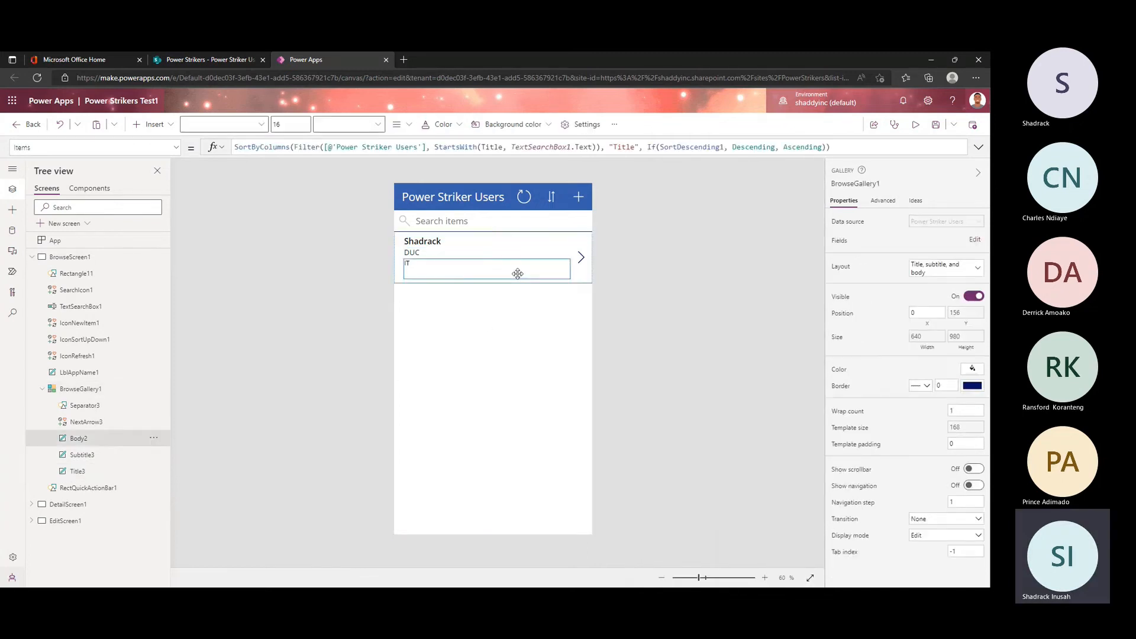
{"action": "left_click", "coordinate": [525, 299]}
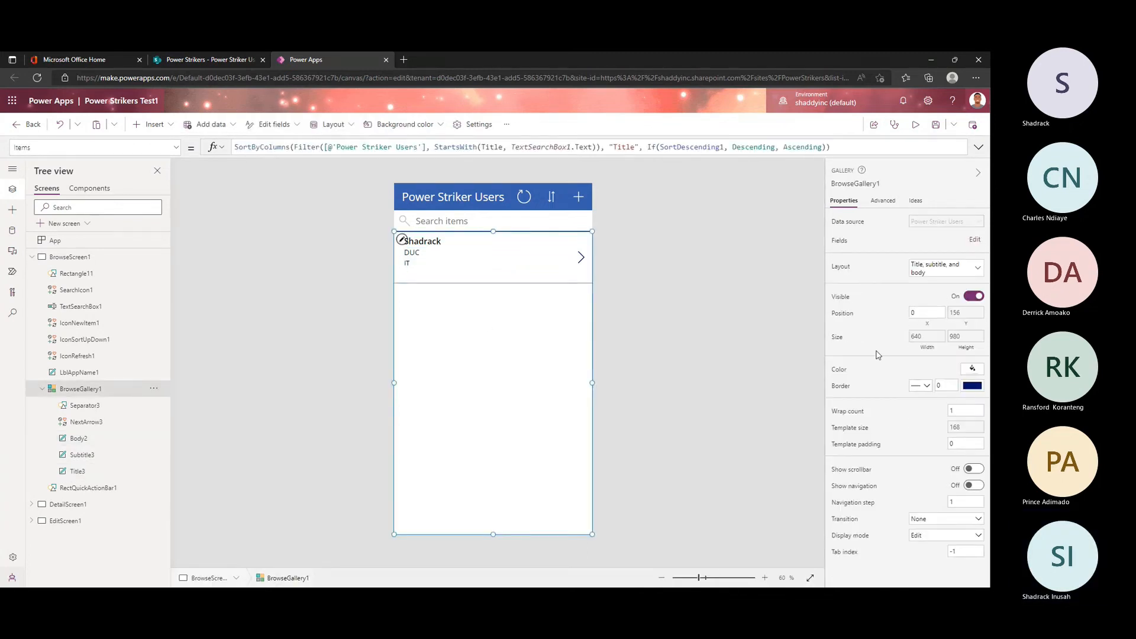
{"action": "left_click", "coordinate": [973, 241]}
{"action": "left_click", "coordinate": [933, 243]}
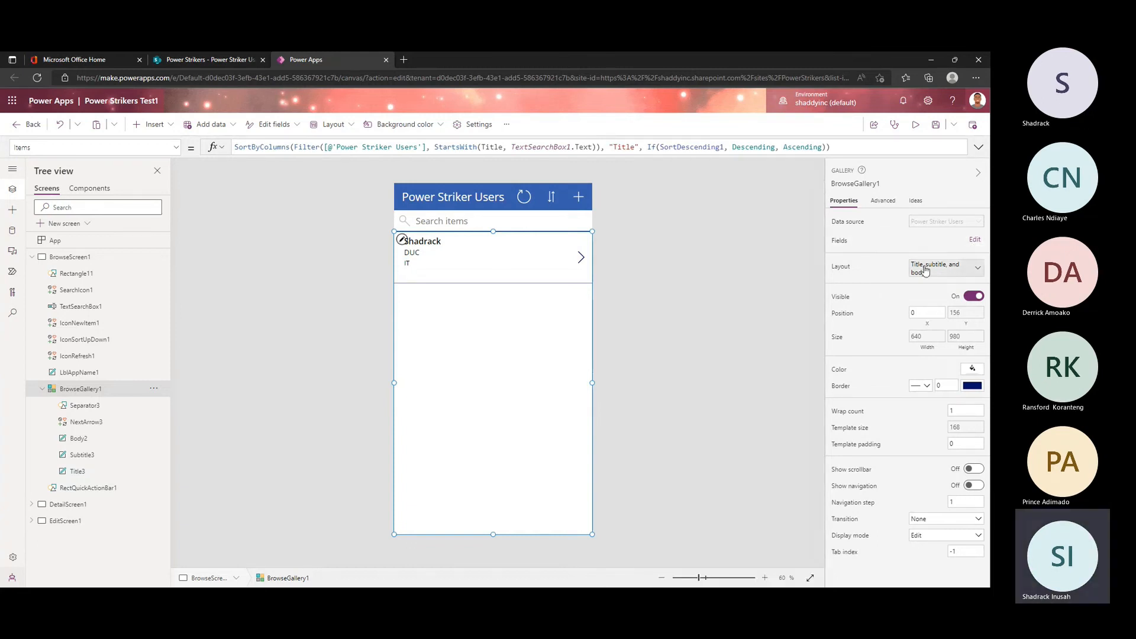
{"action": "left_click", "coordinate": [945, 221]}
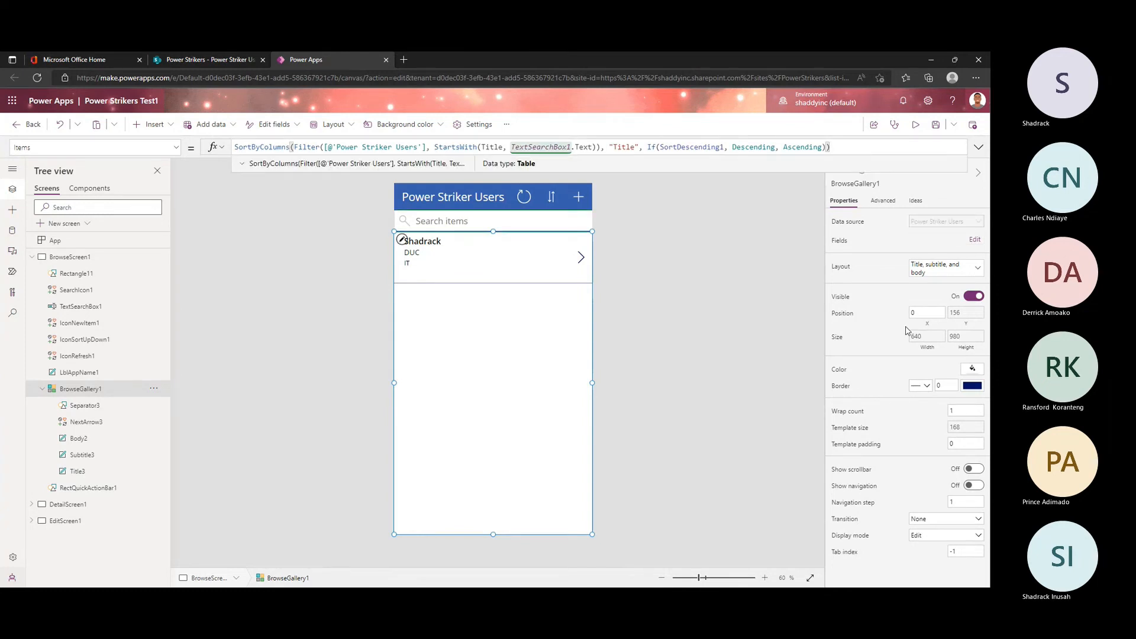
{"action": "left_click", "coordinate": [651, 325]}
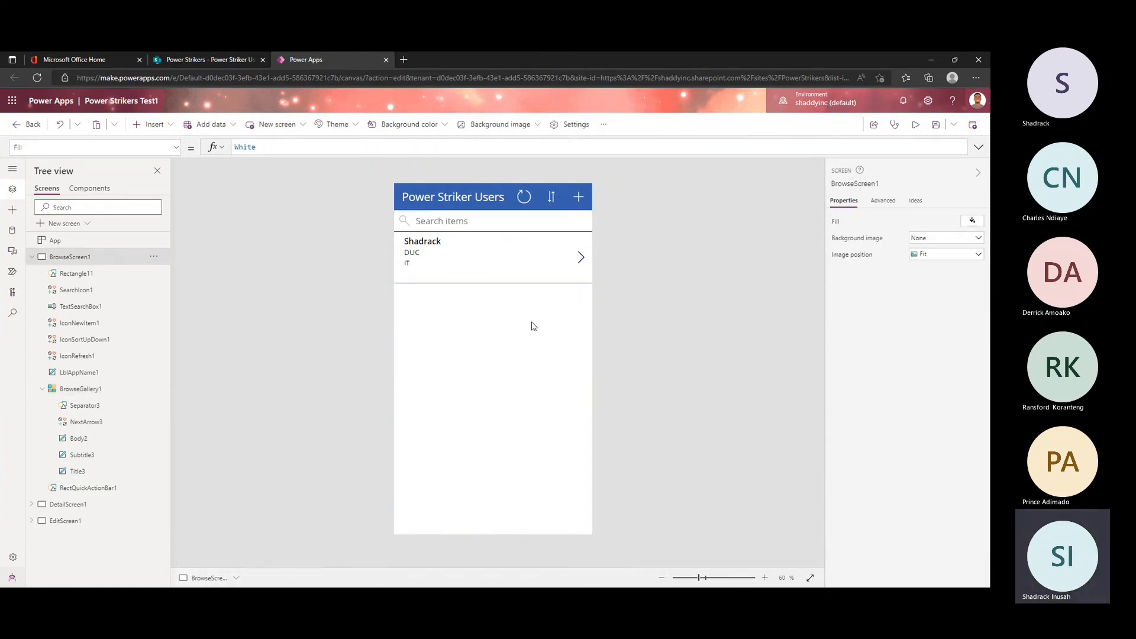
Step: Select the browse gallery, compare it with the Power Striker Users list in SharePoint, and return to Power Apps
{"action": "left_click", "coordinate": [534, 326]}
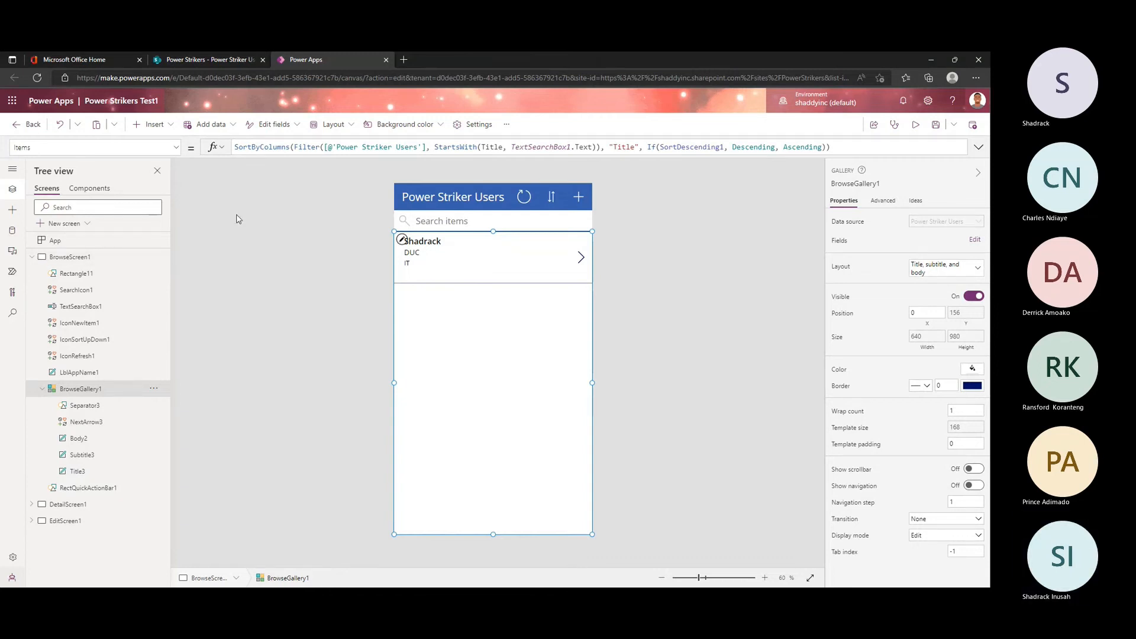
{"action": "left_click", "coordinate": [215, 63]}
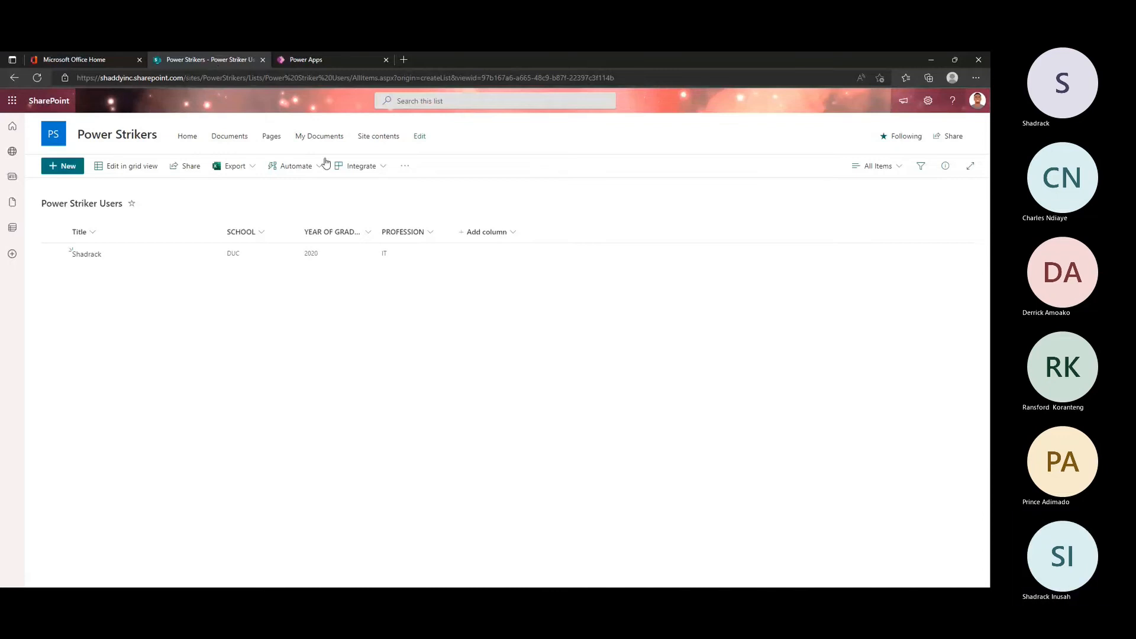
{"action": "left_click", "coordinate": [336, 65]}
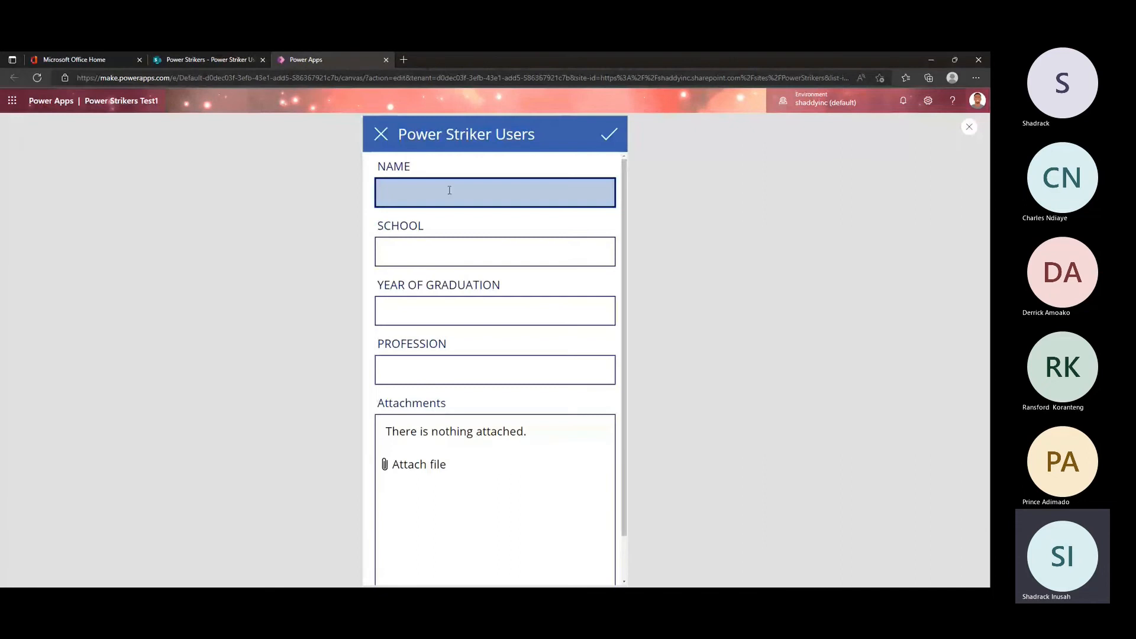
Step: Preview the app, save a new record with the person's name, school UG, graduation year 2021 and profession Journalist, and close the preview
{"action": "type", "text": "Benson"}
{"action": "key", "text": "Tab"}
{"action": "type", "text": "UG"}
{"action": "key", "text": "Tab"}
{"action": "type", "text": "2021"}
{"action": "key", "text": "Tab"}
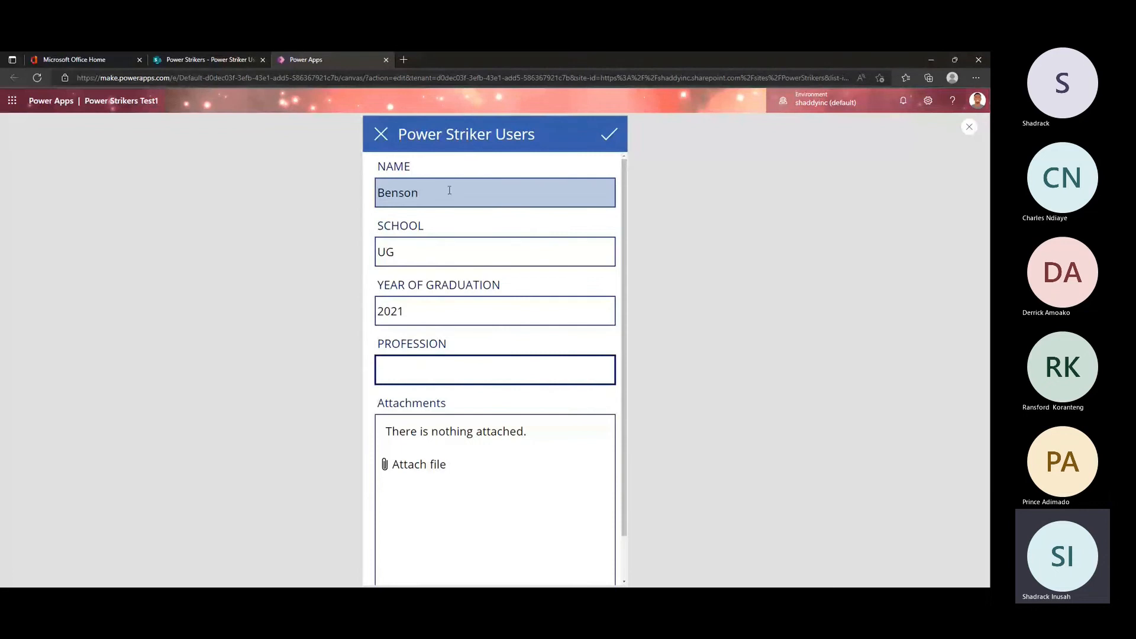
{"action": "type", "text": "Journalist"}
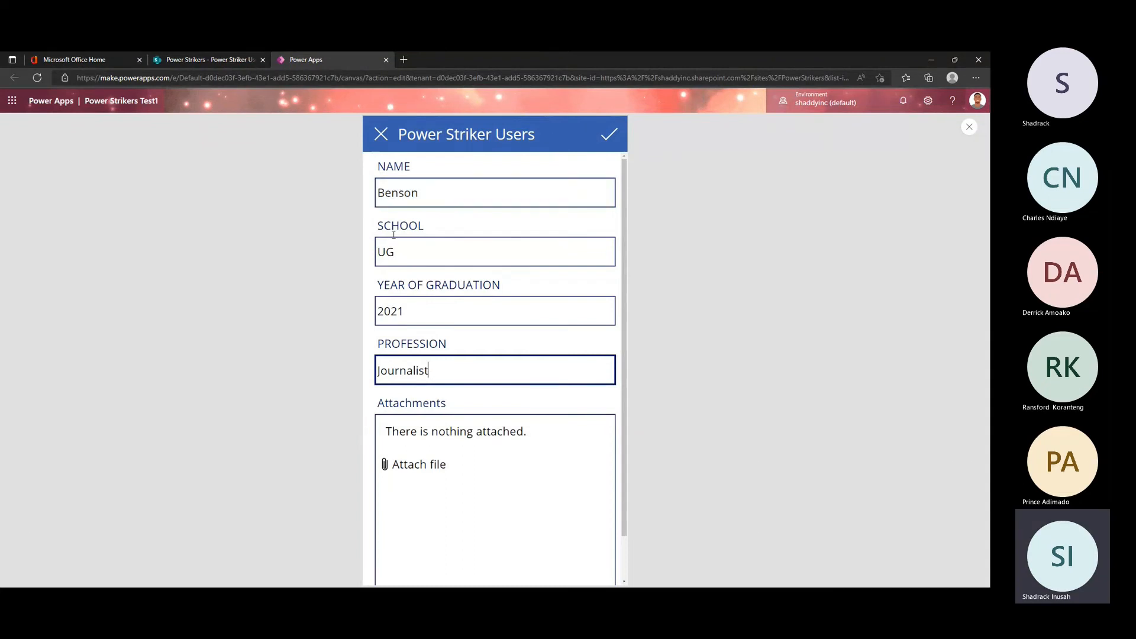
{"action": "scroll", "coordinate": [499, 485], "scroll_direction": "down", "scroll_amount": 1}
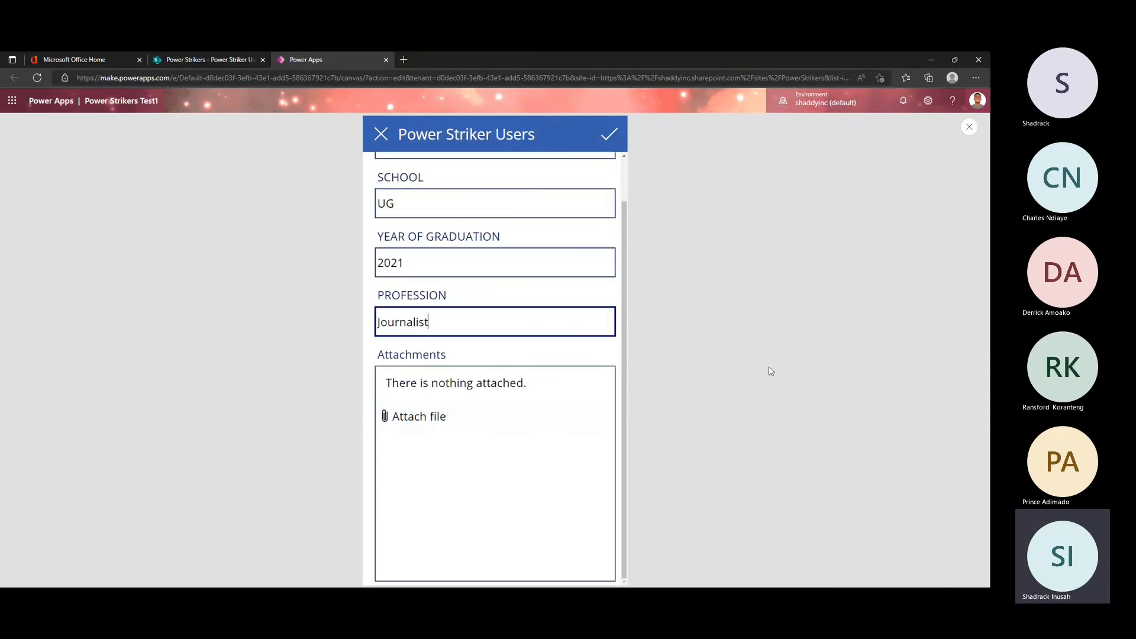
{"action": "left_click", "coordinate": [608, 137]}
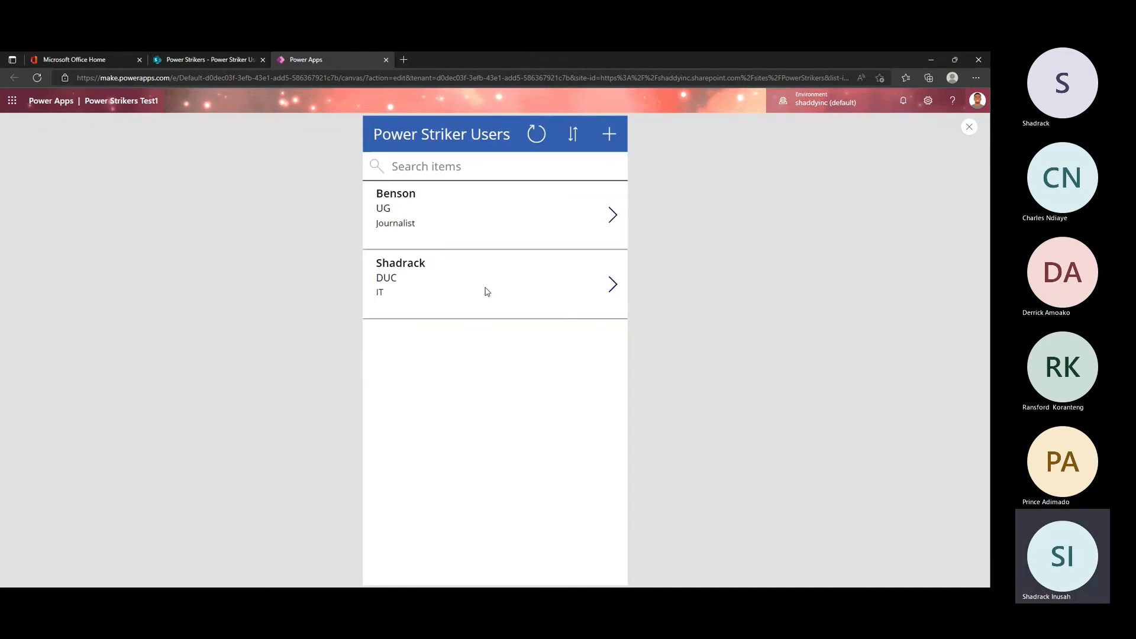
{"action": "left_click", "coordinate": [971, 128]}
Step: Open the new Journalist record's details from the browse gallery, read its fields, and return to the browse screen
{"action": "left_click", "coordinate": [591, 388]}
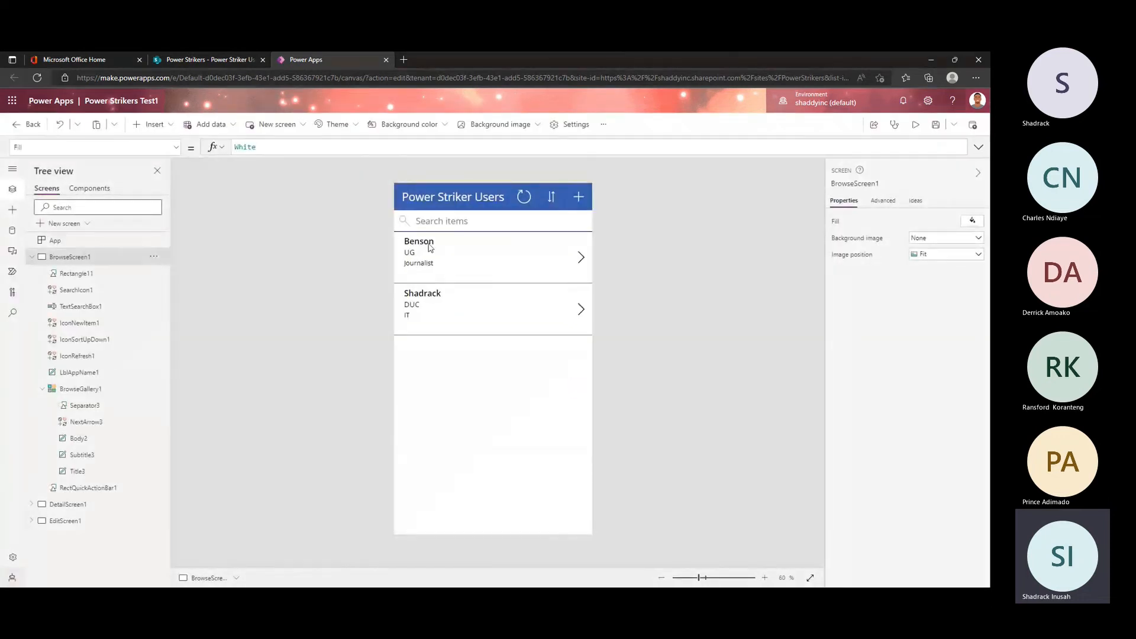
{"action": "left_click", "coordinate": [581, 259]}
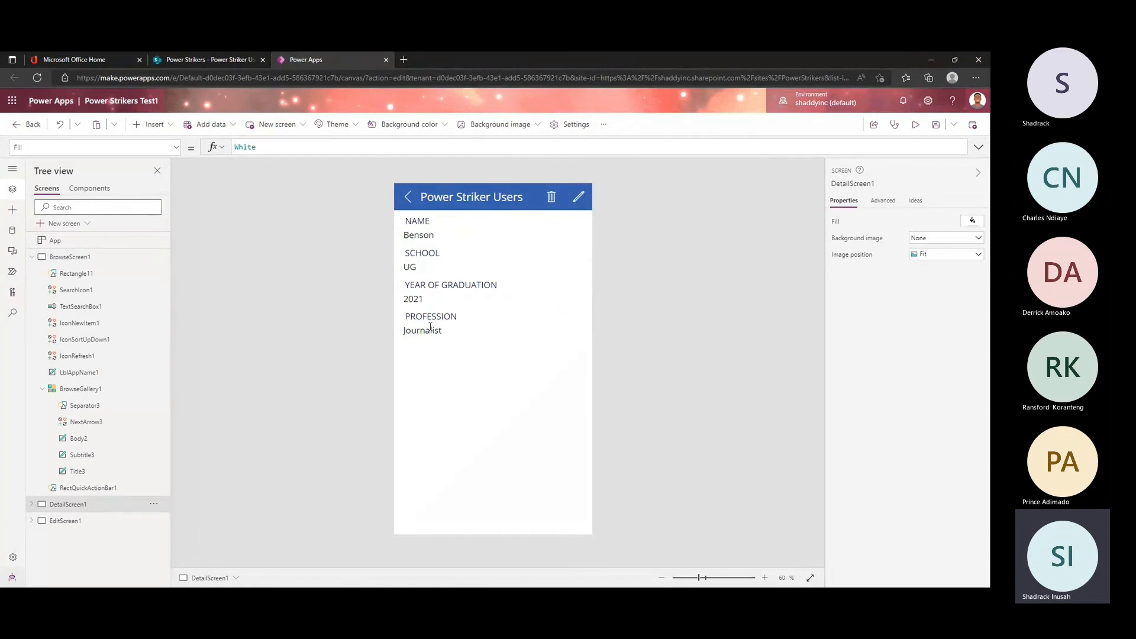
{"action": "left_click", "coordinate": [409, 201], "text": "alt"}
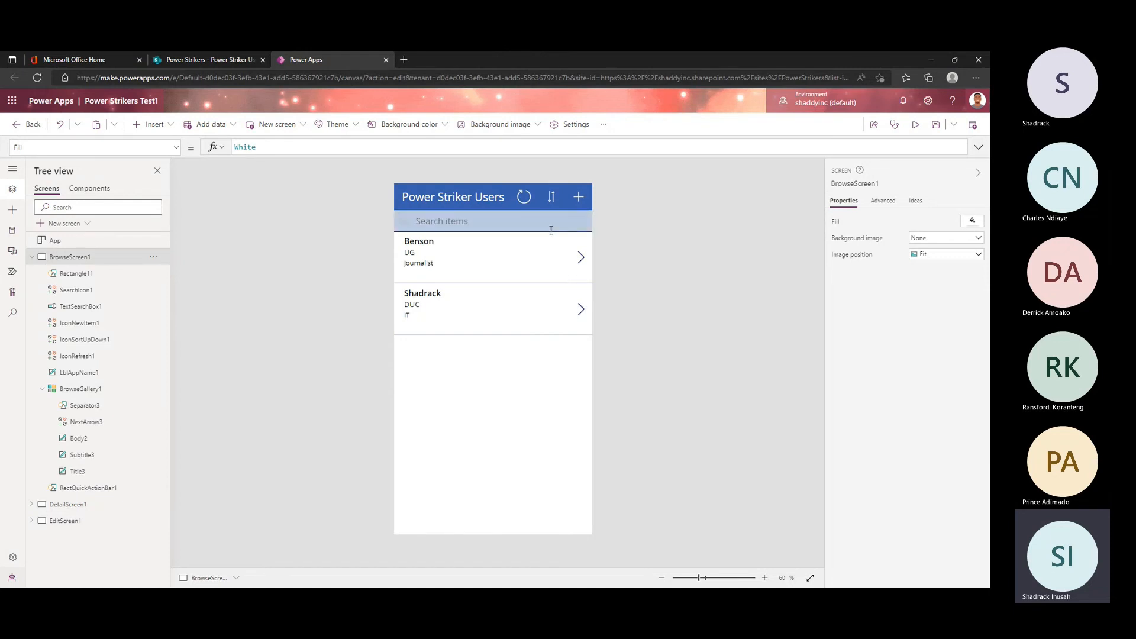
Step: Open the new-record form and remove the Attachments field from EditForm1
{"action": "left_click", "coordinate": [580, 206], "text": "alt"}
{"action": "left_click", "coordinate": [505, 454]}
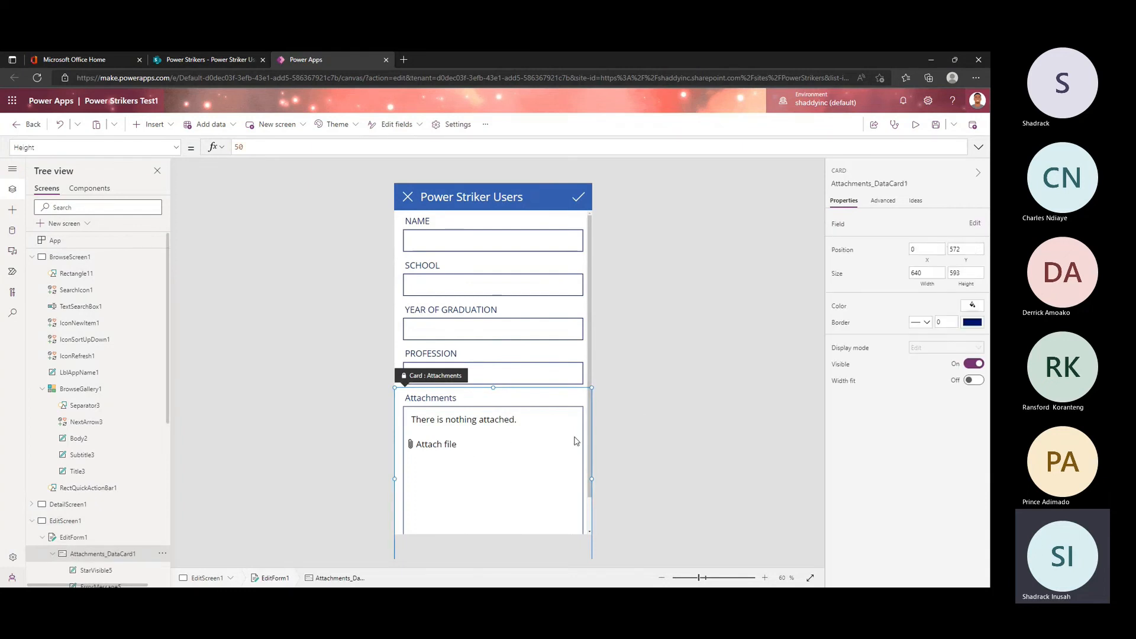
{"action": "left_click", "coordinate": [629, 313]}
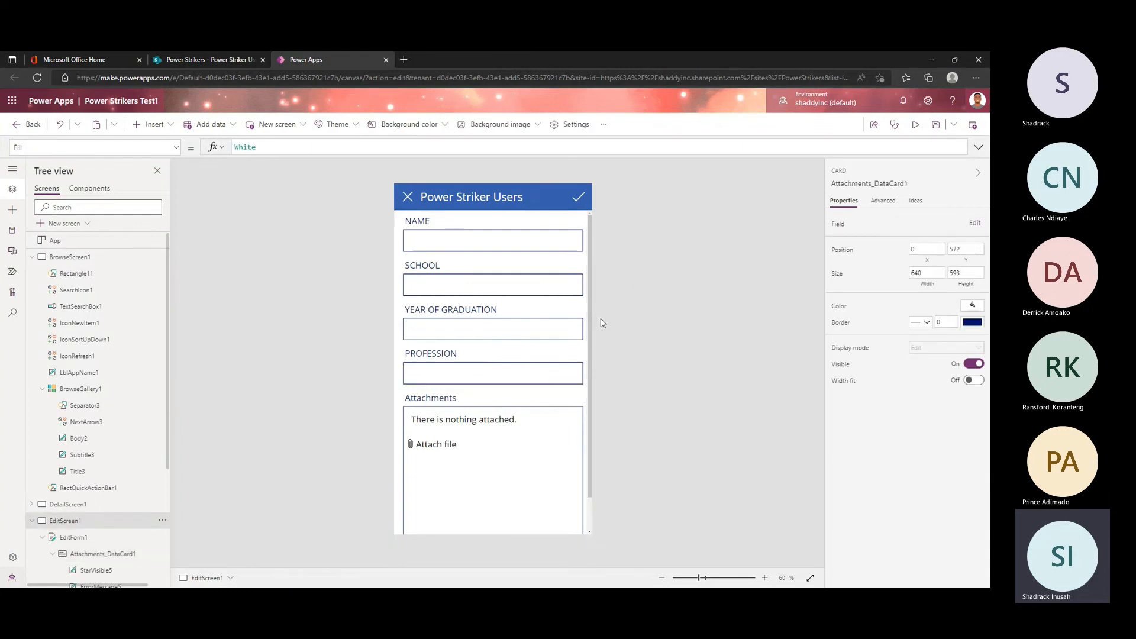
{"action": "left_click", "coordinate": [589, 396]}
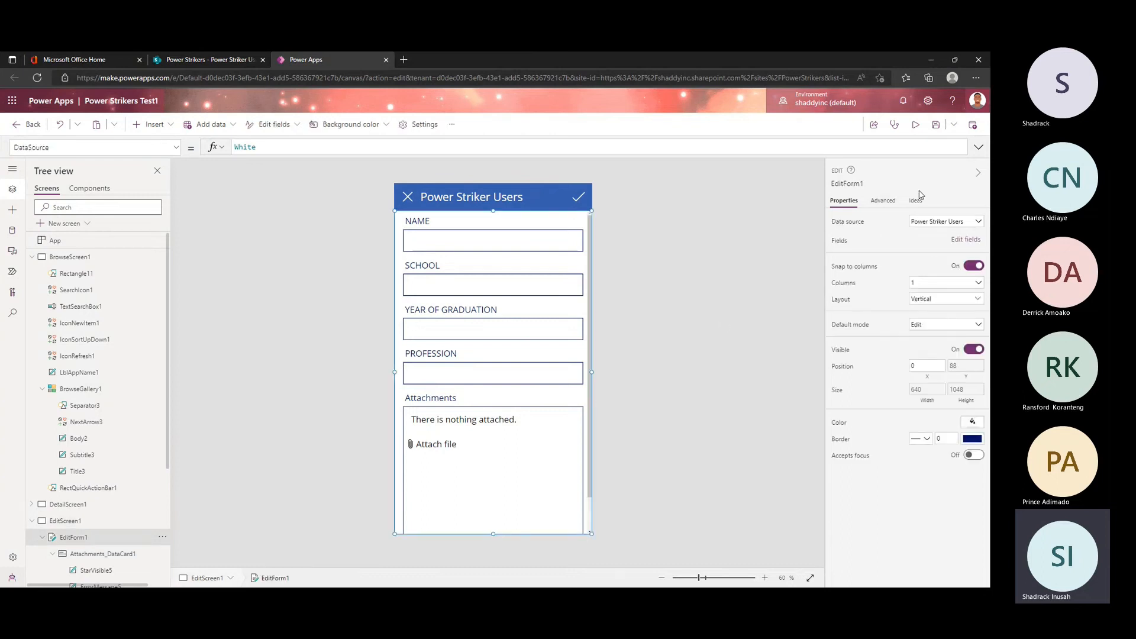
{"action": "left_click", "coordinate": [965, 239]}
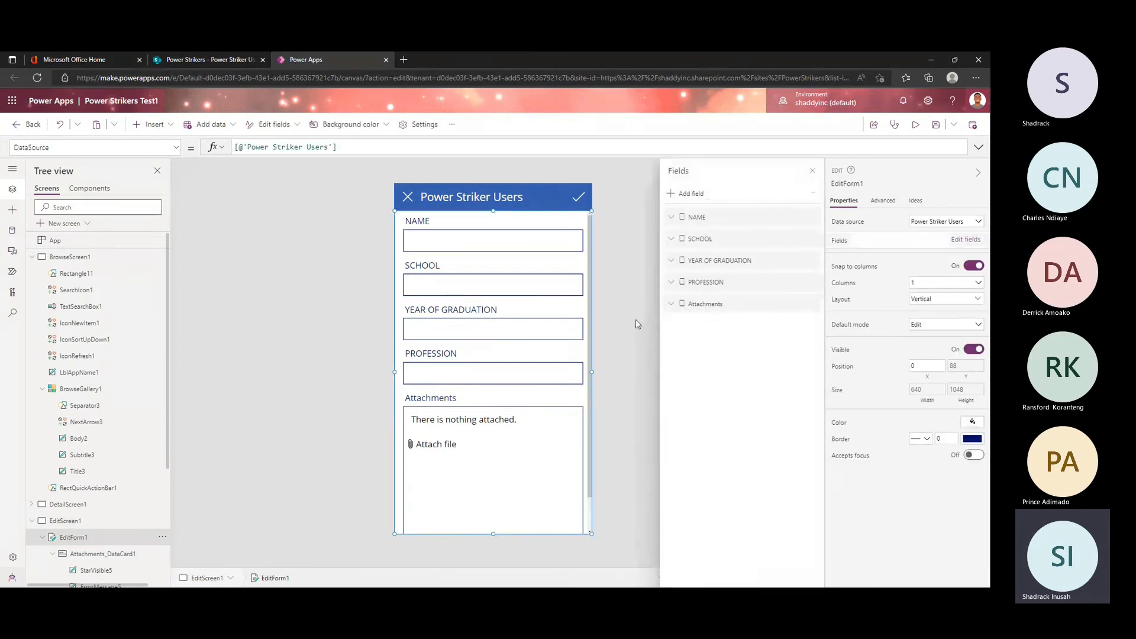
{"action": "left_click", "coordinate": [811, 304]}
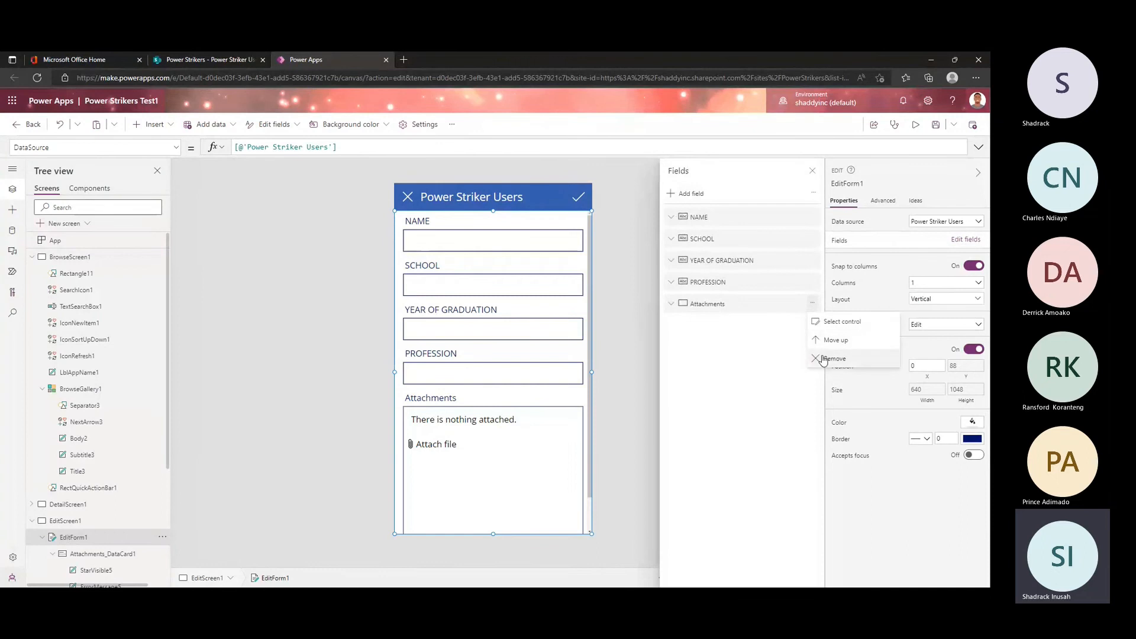
{"action": "left_click", "coordinate": [828, 359]}
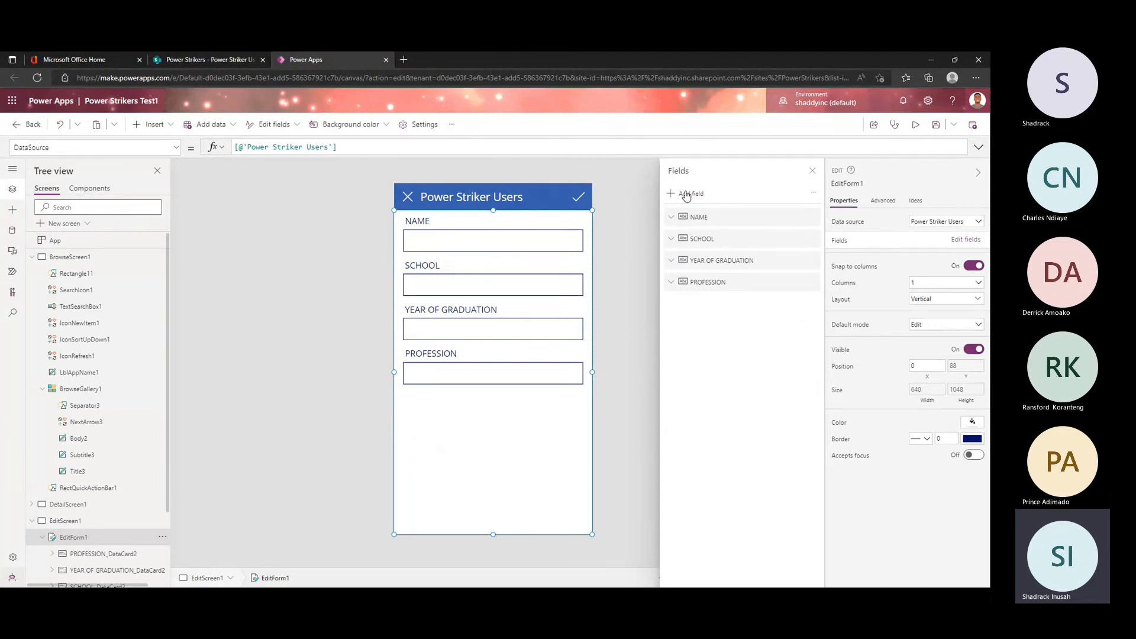
Step: Check the columns of the Power Striker Users list in SharePoint, return to Power Apps and browse the fields available for EditForm1 without adding any
{"action": "left_click", "coordinate": [185, 59]}
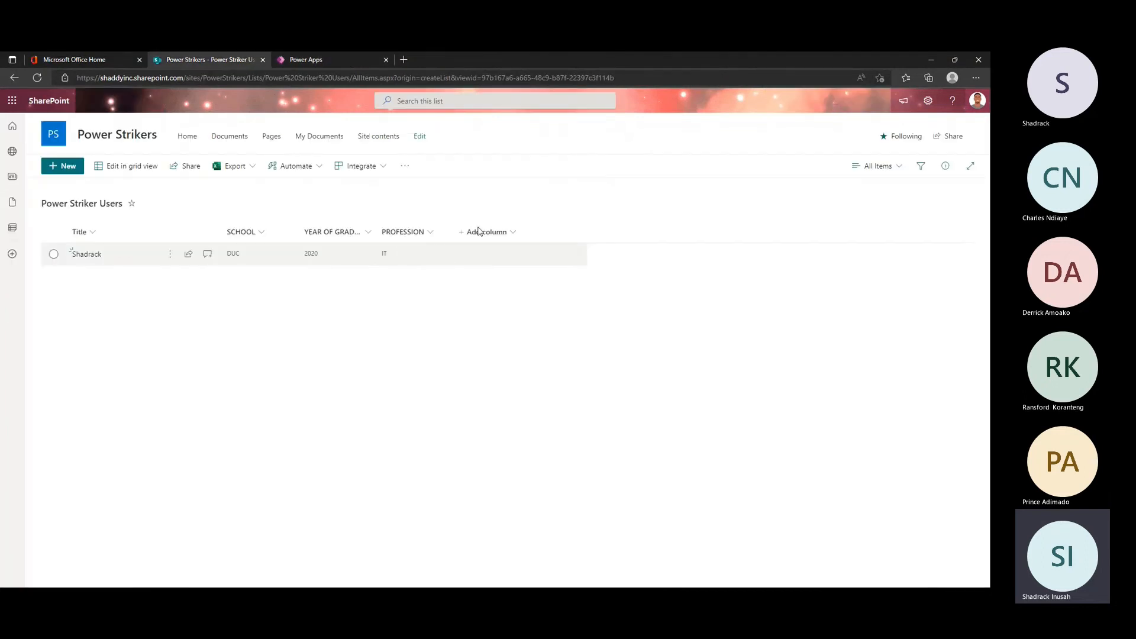
{"action": "left_click", "coordinate": [345, 59]}
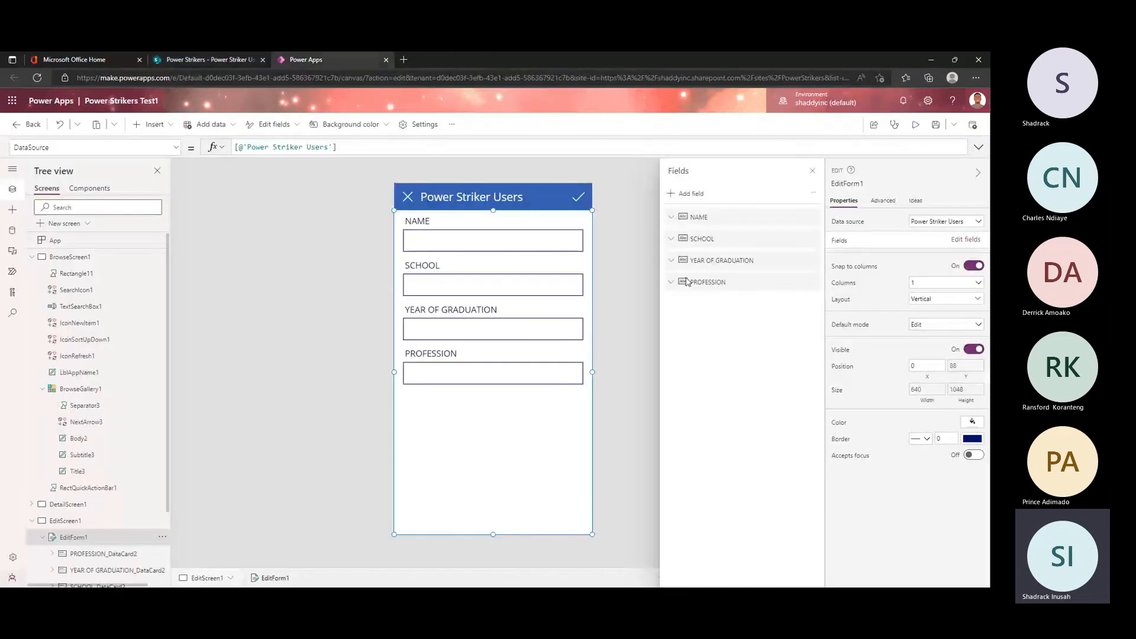
{"action": "left_click", "coordinate": [687, 193]}
{"action": "scroll", "coordinate": [725, 373], "scroll_direction": "down", "scroll_amount": 5}
{"action": "scroll", "coordinate": [721, 331], "scroll_direction": "up", "scroll_amount": 5}
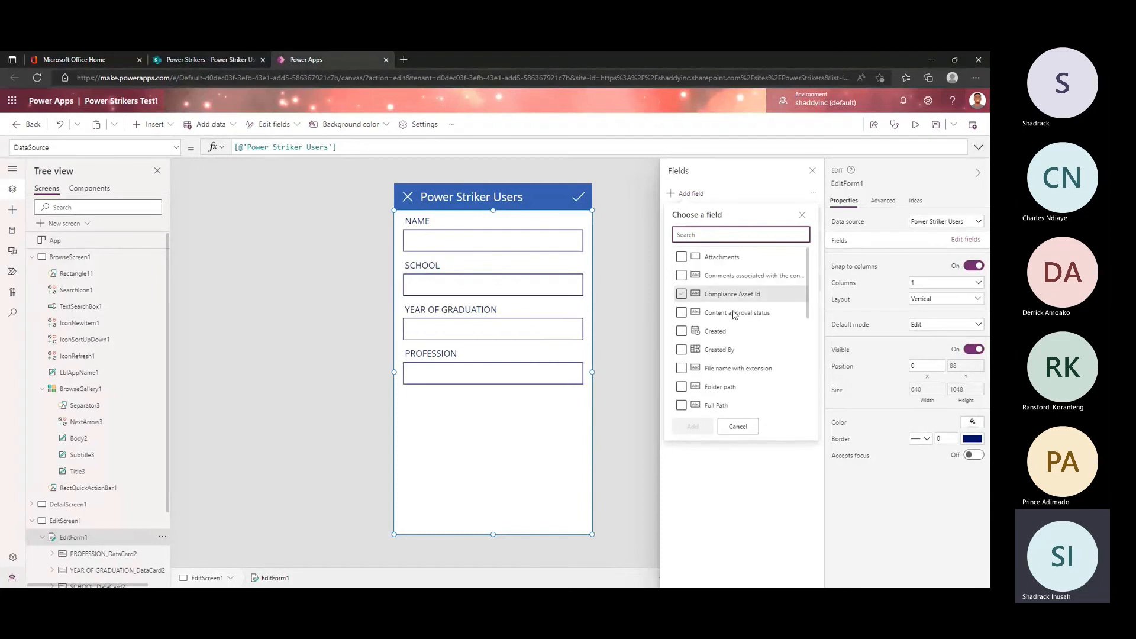
{"action": "left_click", "coordinate": [738, 426]}
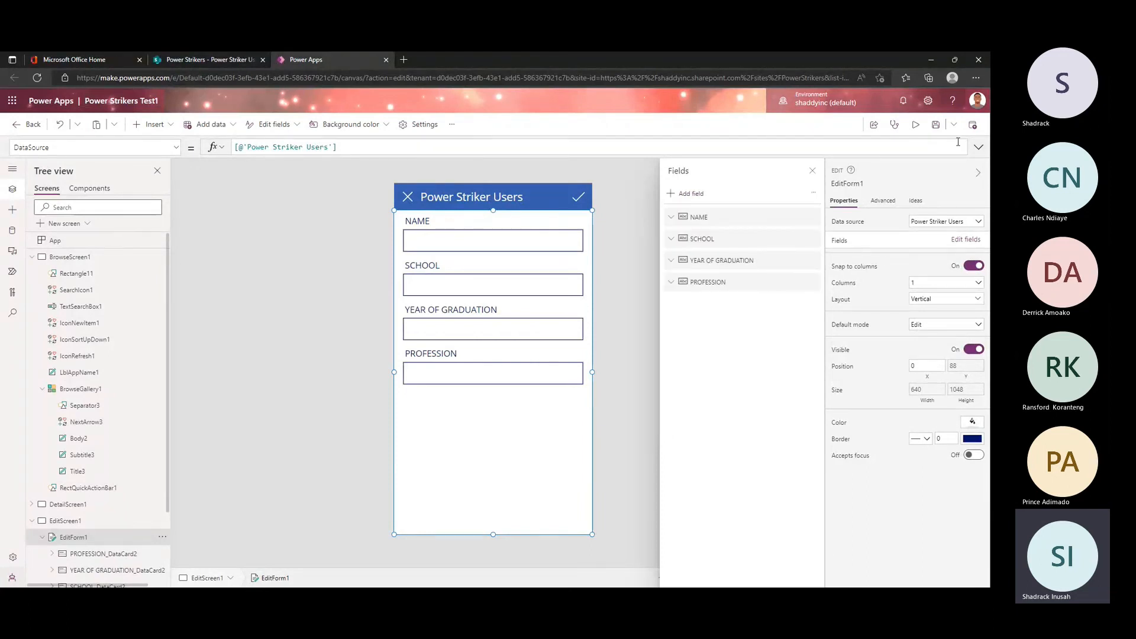
Step: Preview the edit form without Attachments, return to the browse screen, view both records' details, and close the preview
{"action": "left_click", "coordinate": [916, 127]}
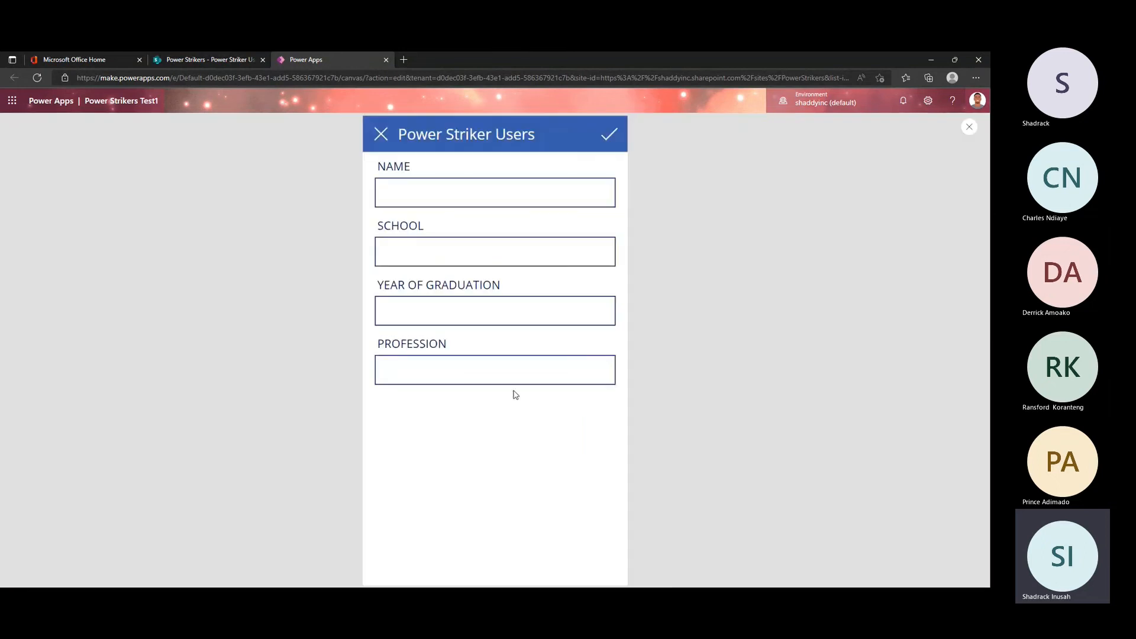
{"action": "left_click", "coordinate": [380, 135]}
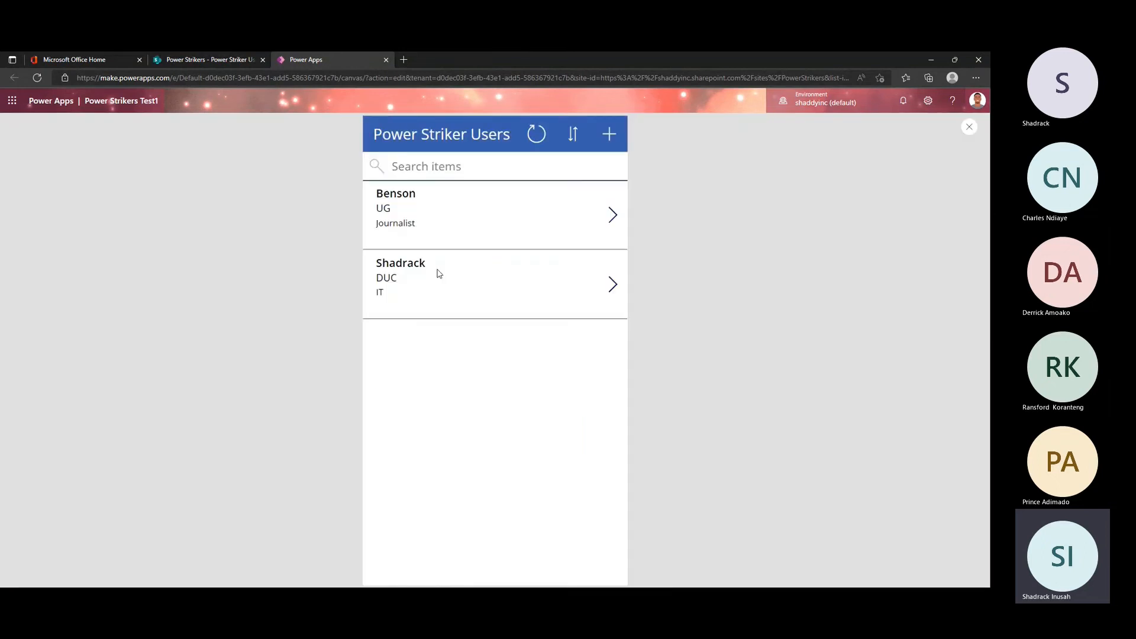
{"action": "left_click", "coordinate": [614, 216]}
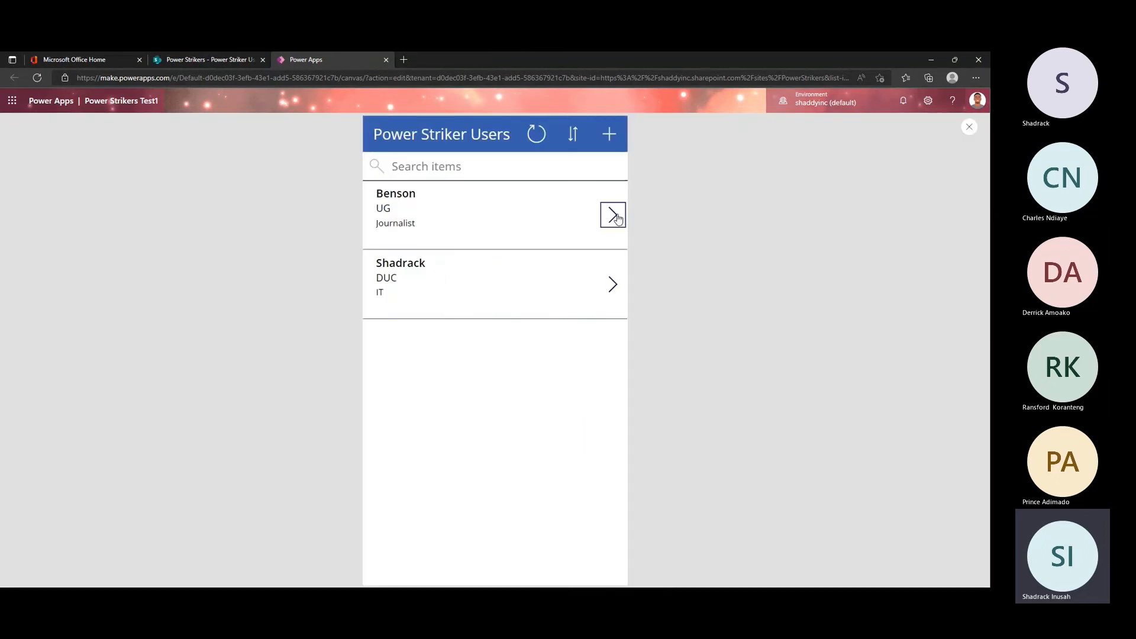
{"action": "left_click", "coordinate": [381, 134]}
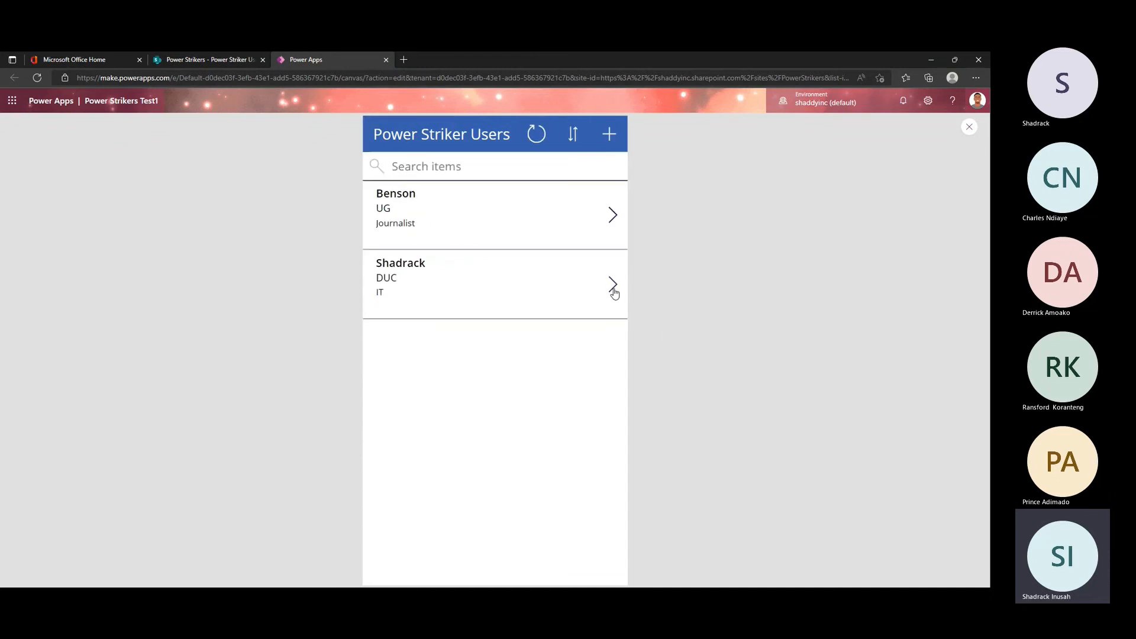
{"action": "left_click", "coordinate": [614, 290]}
{"action": "left_click", "coordinate": [381, 134]}
{"action": "left_click", "coordinate": [968, 127]}
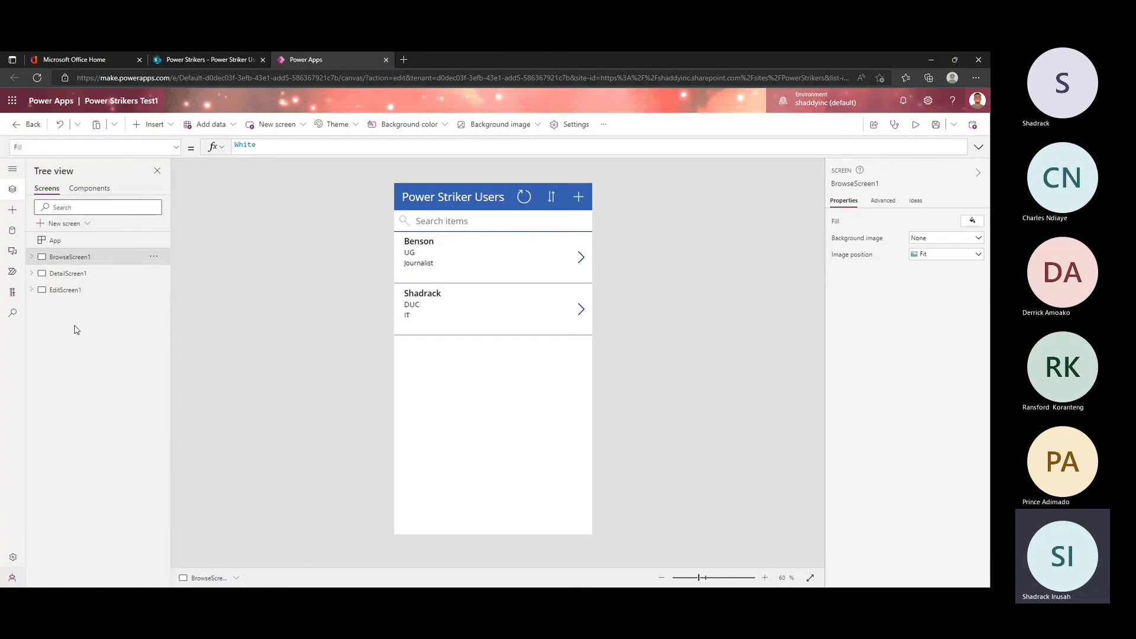
Step: Add a blank screen to the app and rename it DataFromSharePoint
{"action": "left_click", "coordinate": [58, 228]}
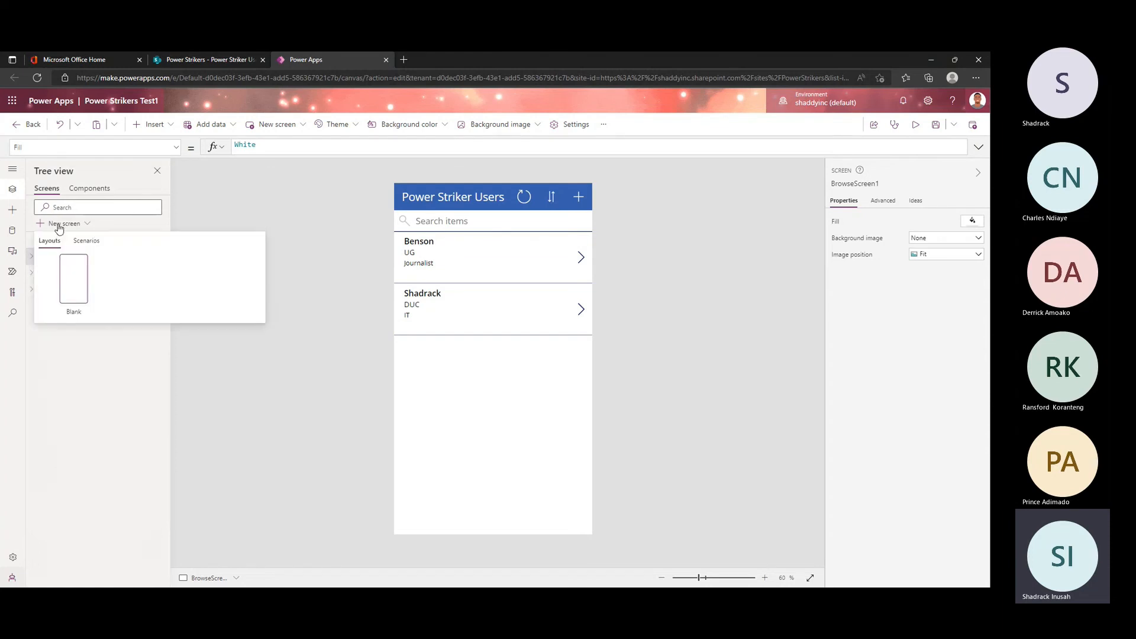
{"action": "left_click", "coordinate": [79, 286]}
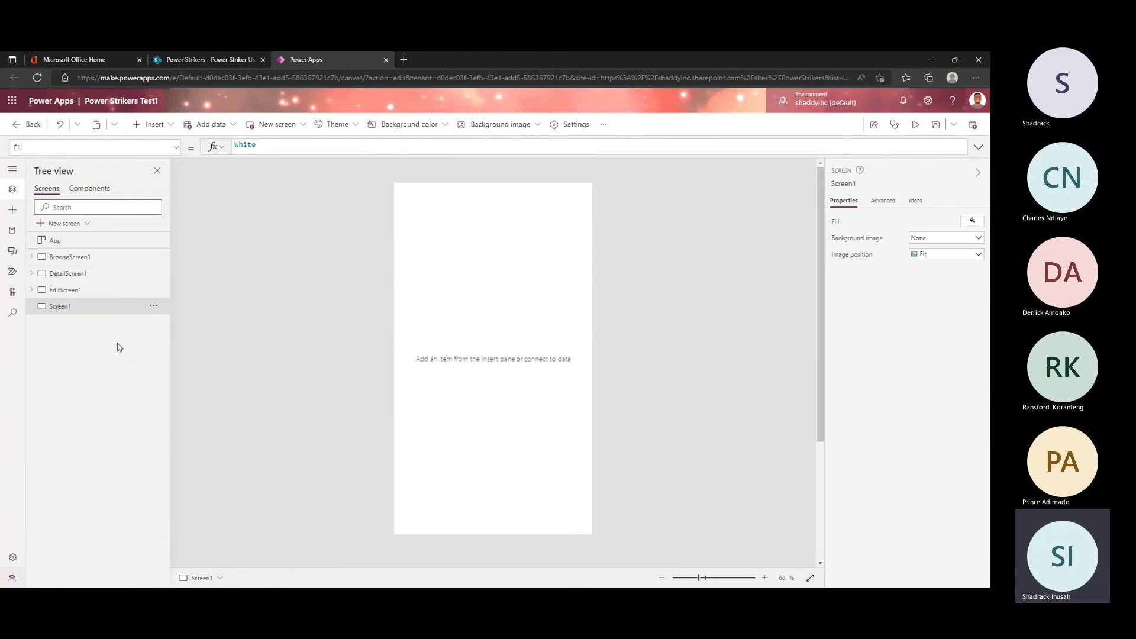
{"action": "double_click", "coordinate": [73, 308]}
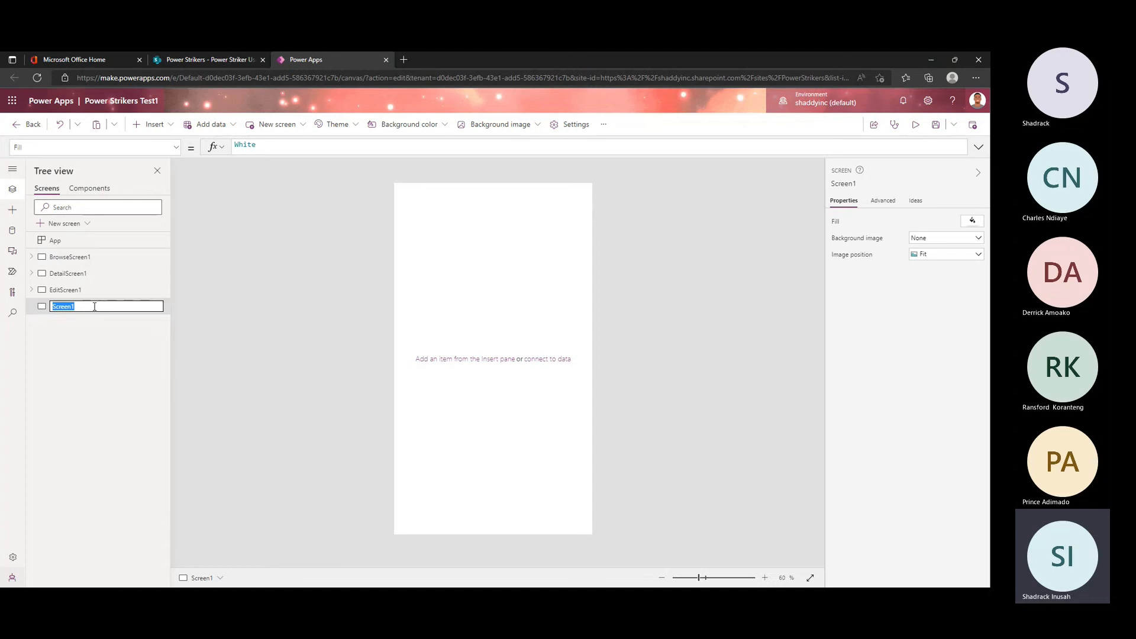
{"action": "left_click", "coordinate": [79, 264]}
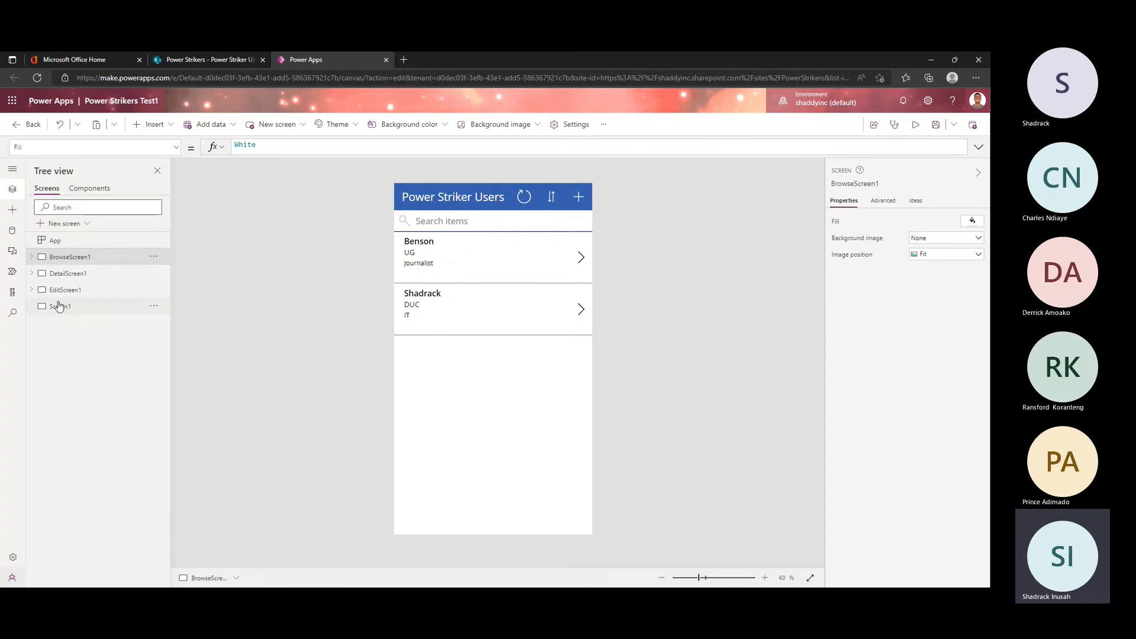
{"action": "left_click", "coordinate": [61, 306]}
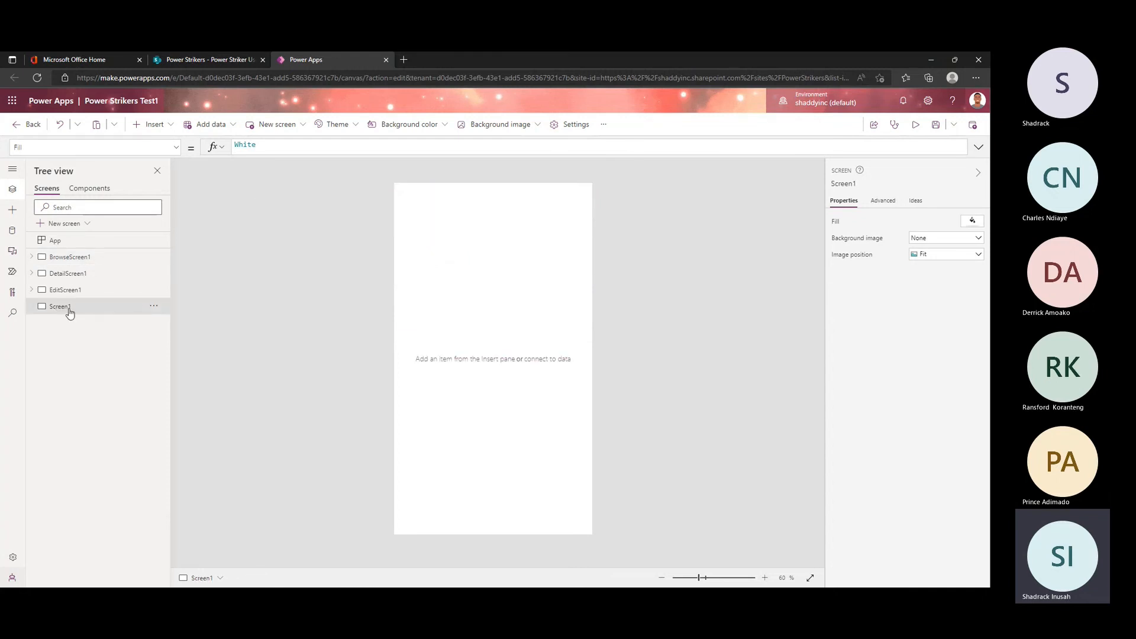
{"action": "double_click", "coordinate": [70, 311]}
{"action": "type", "text": "Dat"}
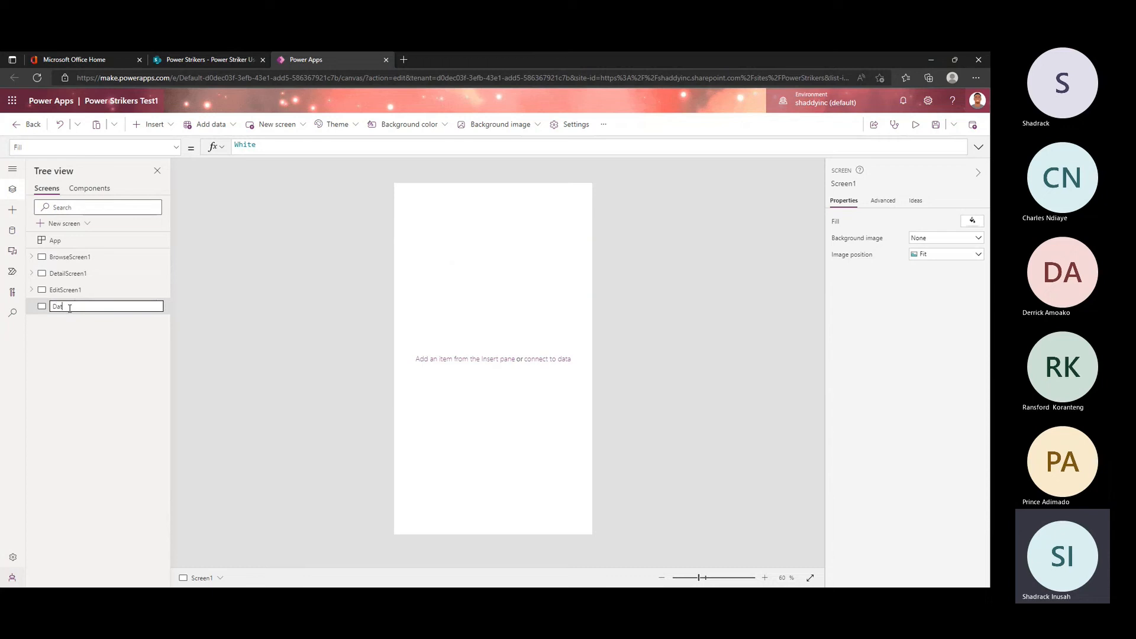
{"action": "type", "text": "aFromSharepoint"}
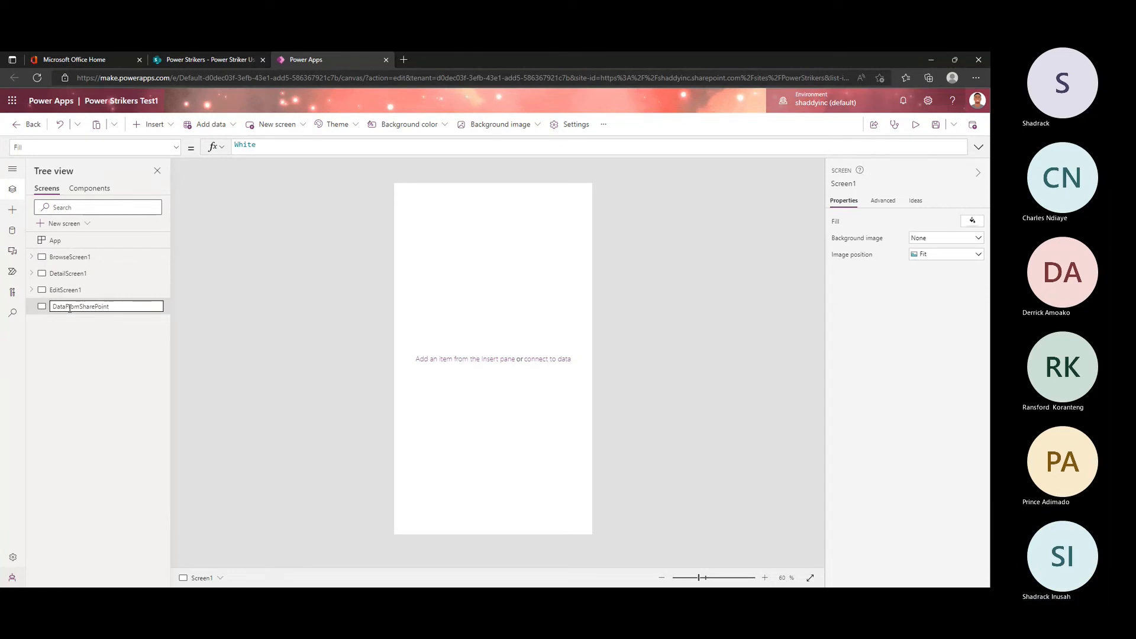
{"action": "key", "text": "Return"}
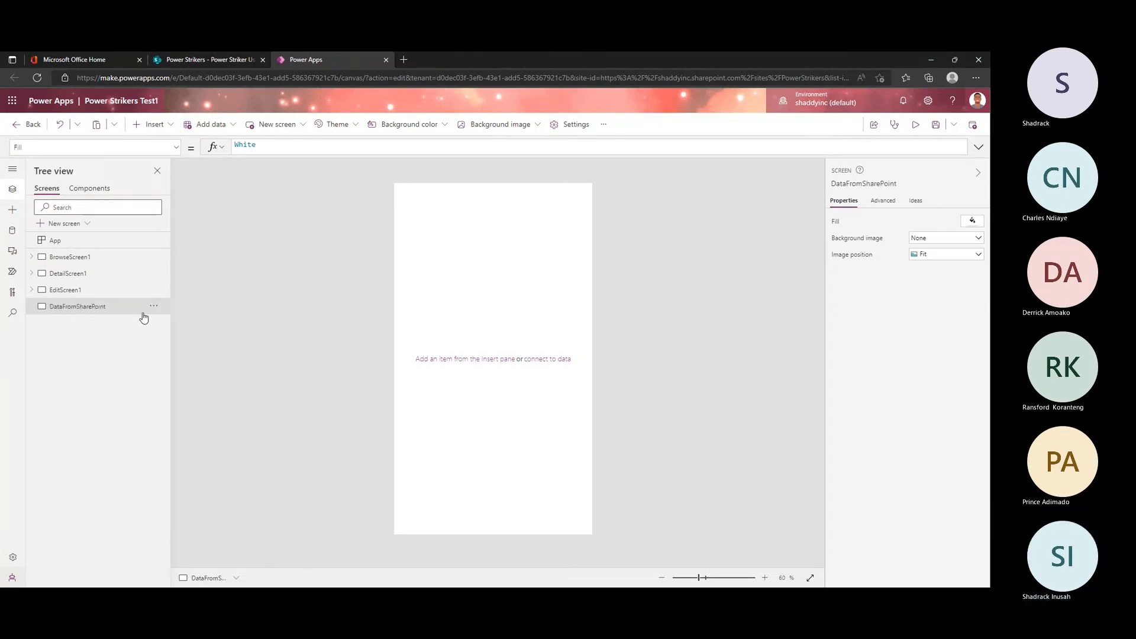
Step: Insert a vertical gallery on the DataFromSharePoint screen and position it near the screen's upper edge at X 0, Y 75
{"action": "left_click", "coordinate": [181, 127]}
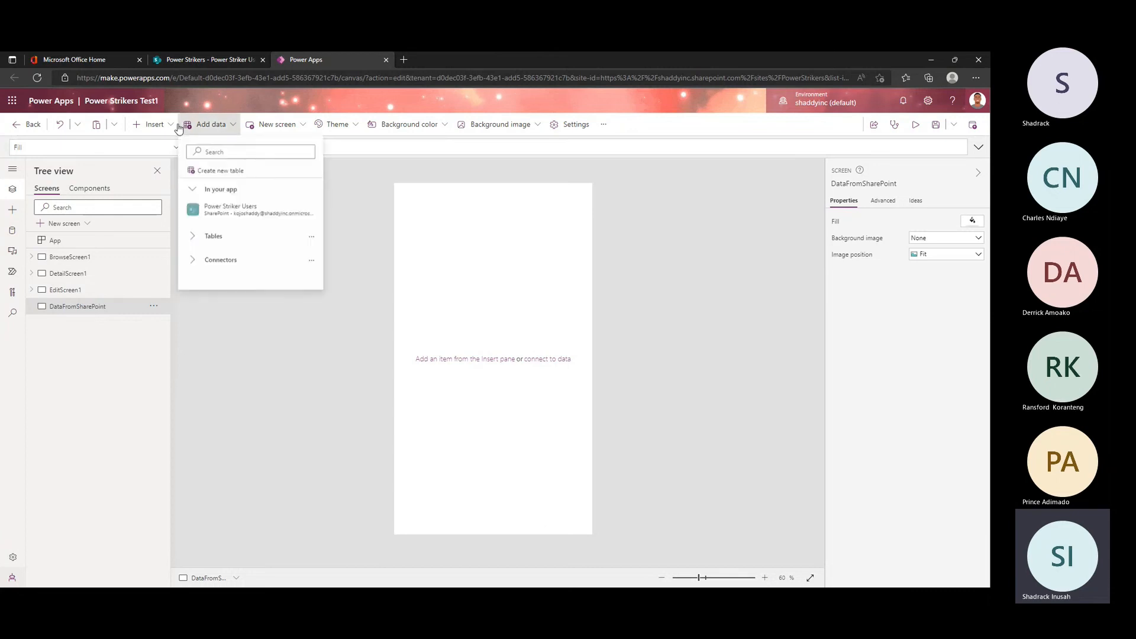
{"action": "left_click", "coordinate": [152, 124]}
{"action": "left_click", "coordinate": [155, 124]}
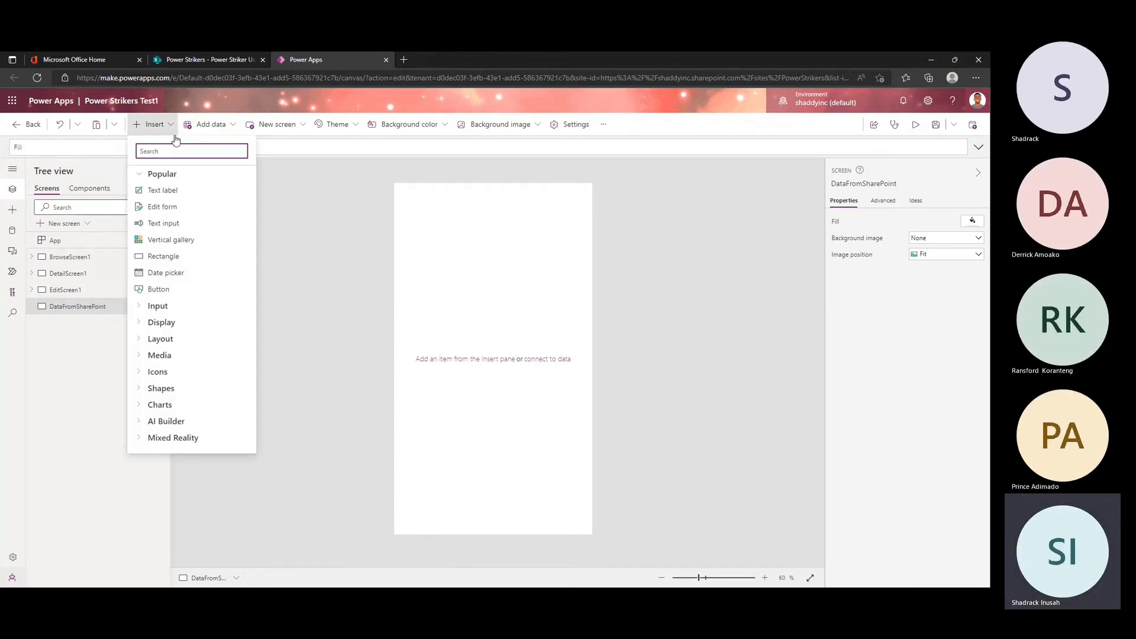
{"action": "left_click", "coordinate": [170, 240]}
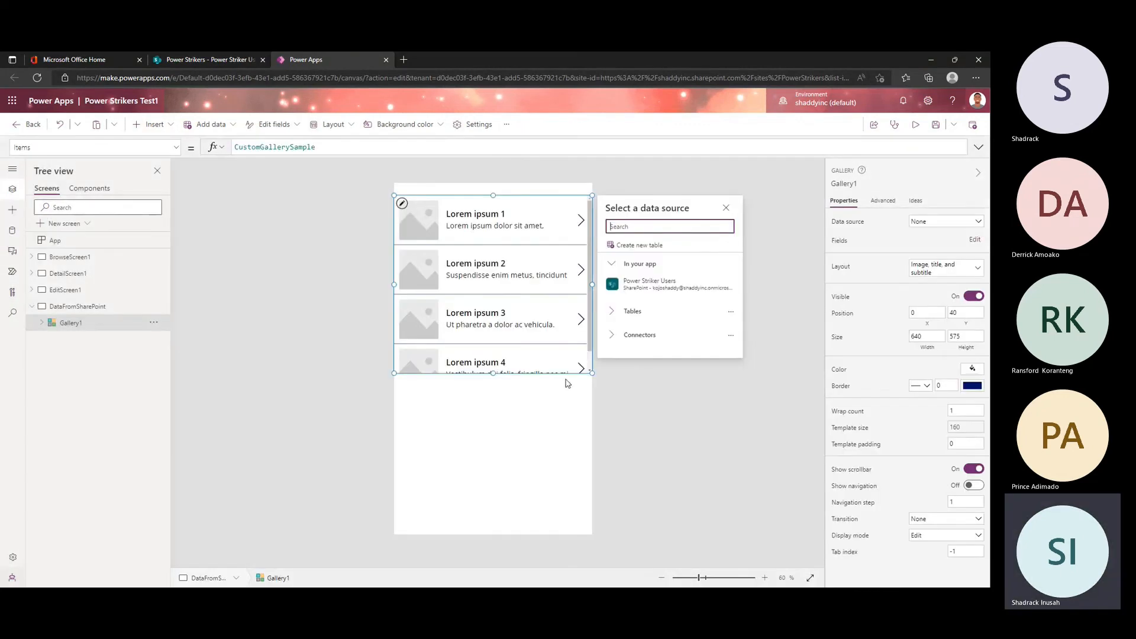
{"action": "left_click_drag", "start_coordinate": [560, 367], "coordinate": [553, 453]}
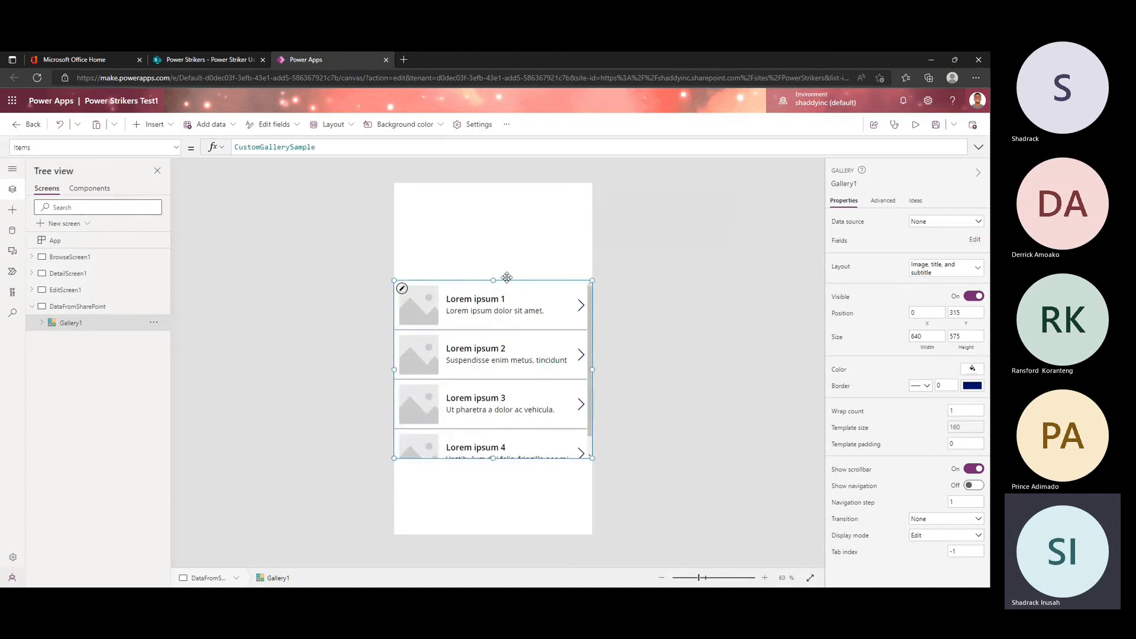
{"action": "left_click_drag", "start_coordinate": [508, 280], "coordinate": [511, 209]}
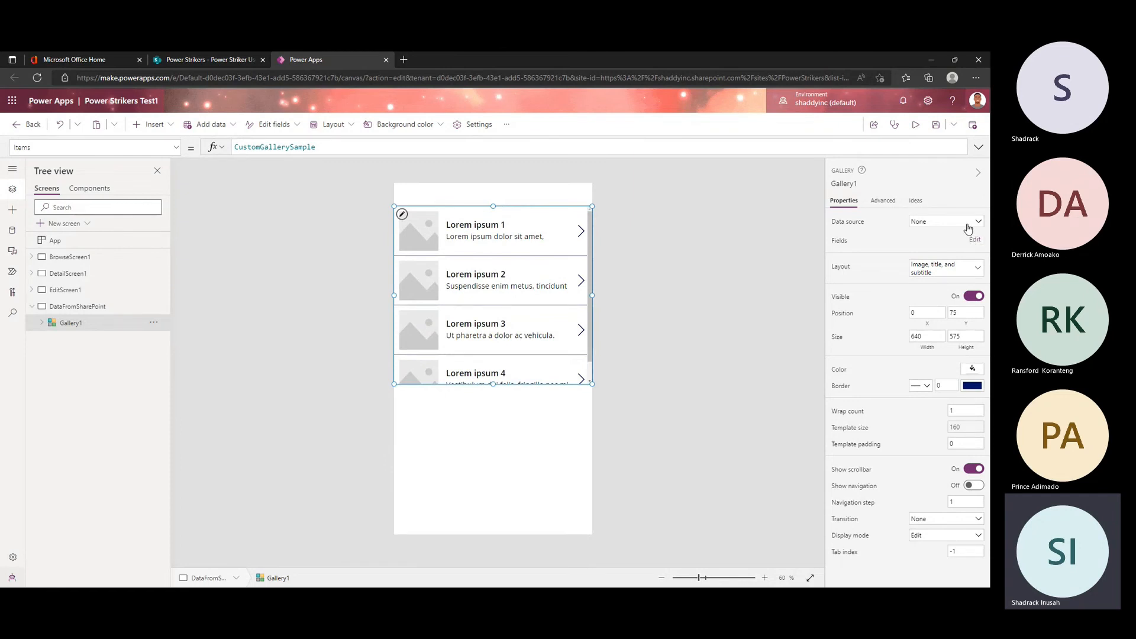
Step: Start connecting Gallery1 to the Power Strikers site through the existing SharePoint connection, leaving the Power Striker Users list unselected
{"action": "left_click", "coordinate": [967, 226]}
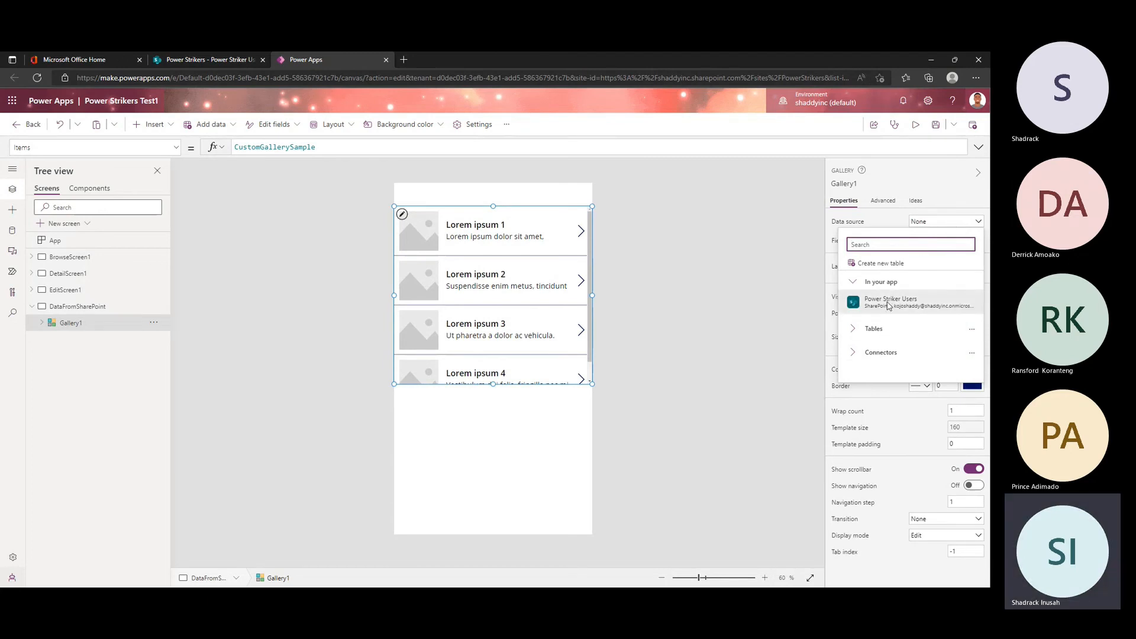
{"action": "mouse_move", "coordinate": [894, 308]}
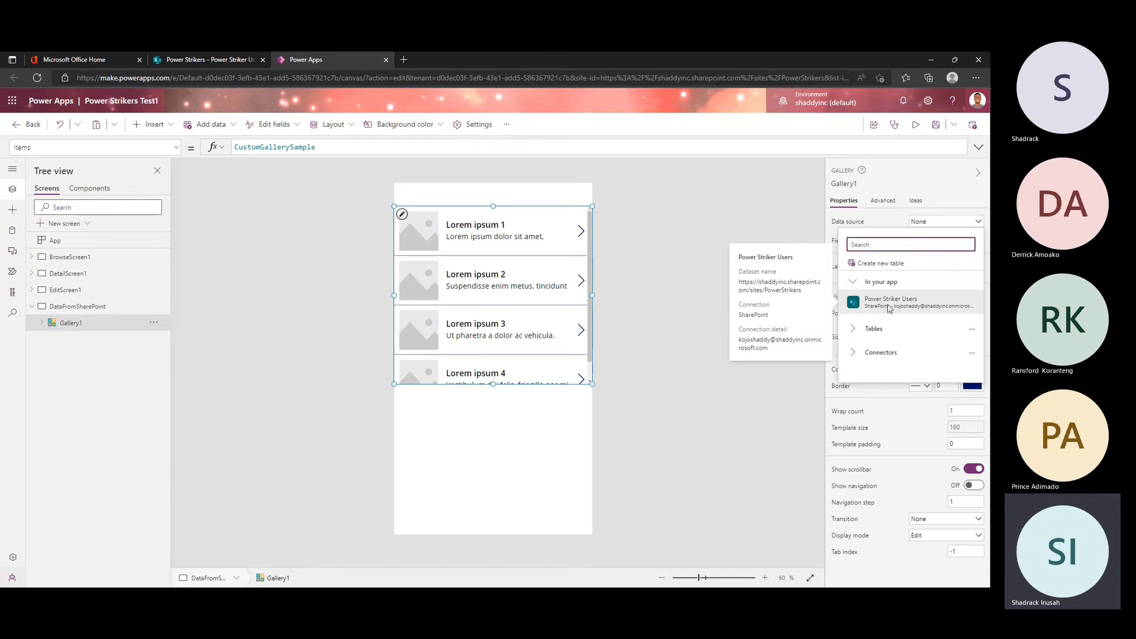
{"action": "left_click", "coordinate": [856, 353]}
{"action": "scroll", "coordinate": [908, 422], "scroll_direction": "down", "scroll_amount": 2}
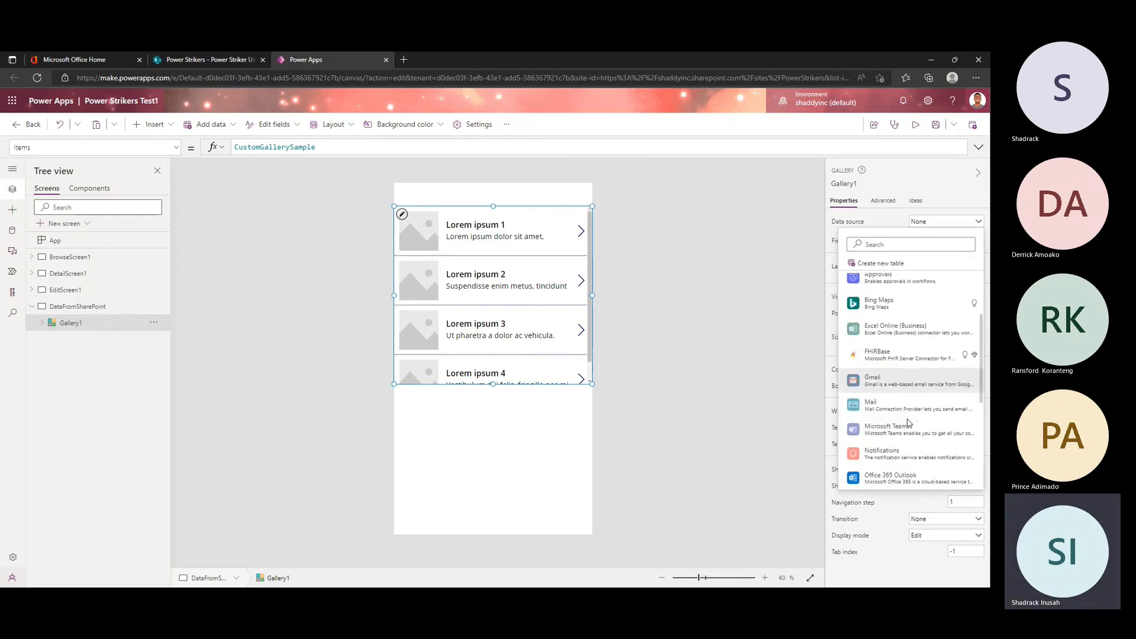
{"action": "scroll", "coordinate": [908, 422], "scroll_direction": "down", "scroll_amount": 4}
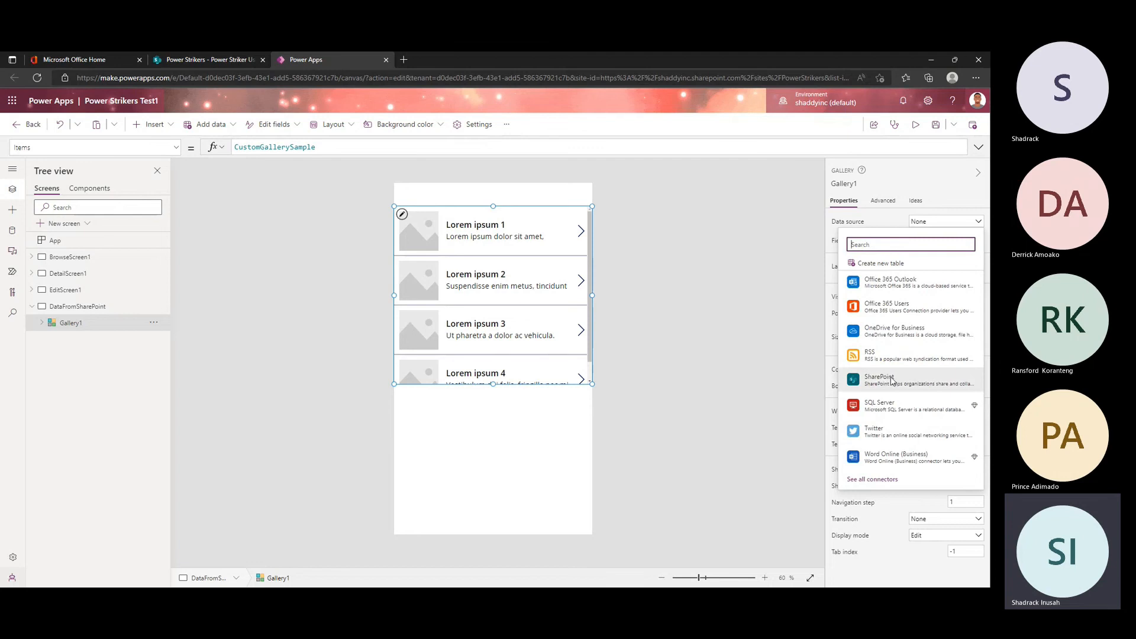
{"action": "mouse_move", "coordinate": [875, 388]}
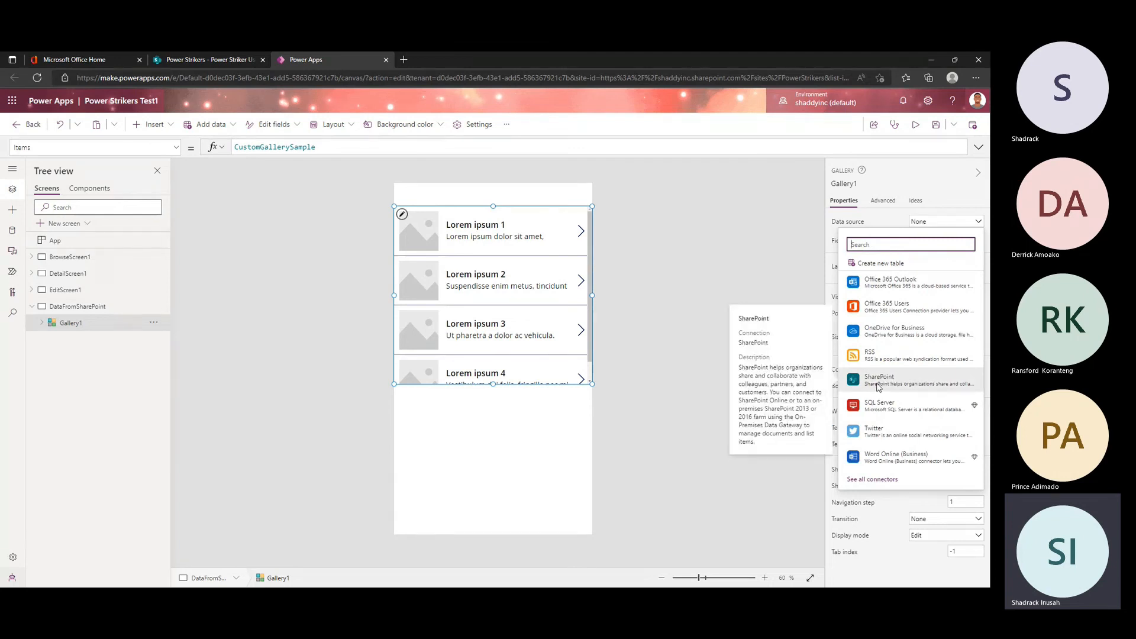
{"action": "left_click", "coordinate": [877, 385]}
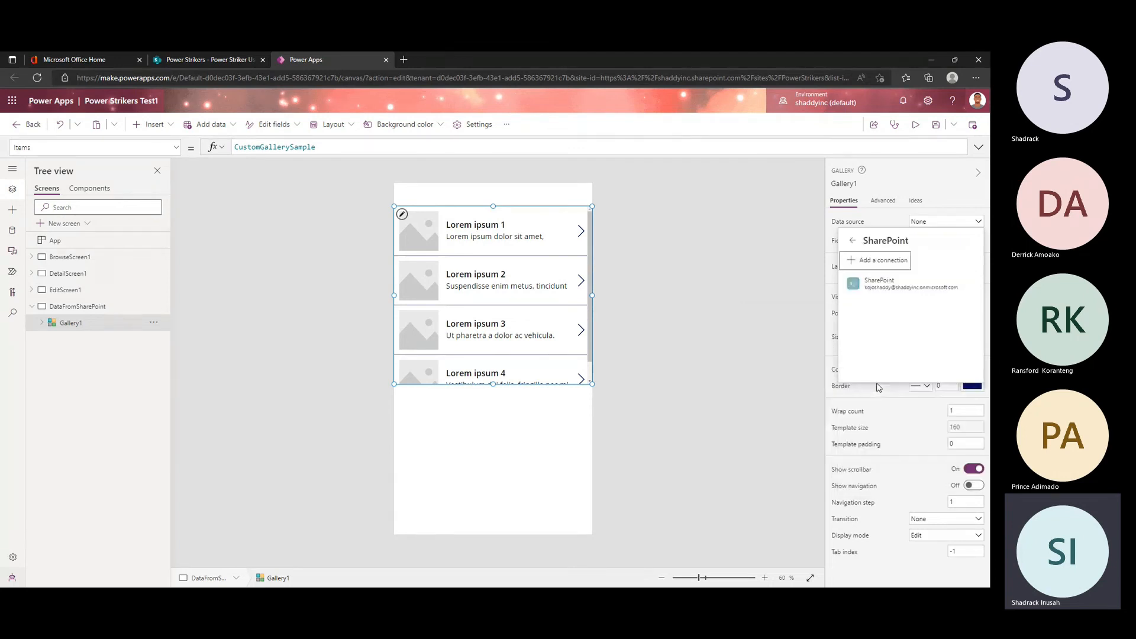
{"action": "left_click", "coordinate": [892, 286]}
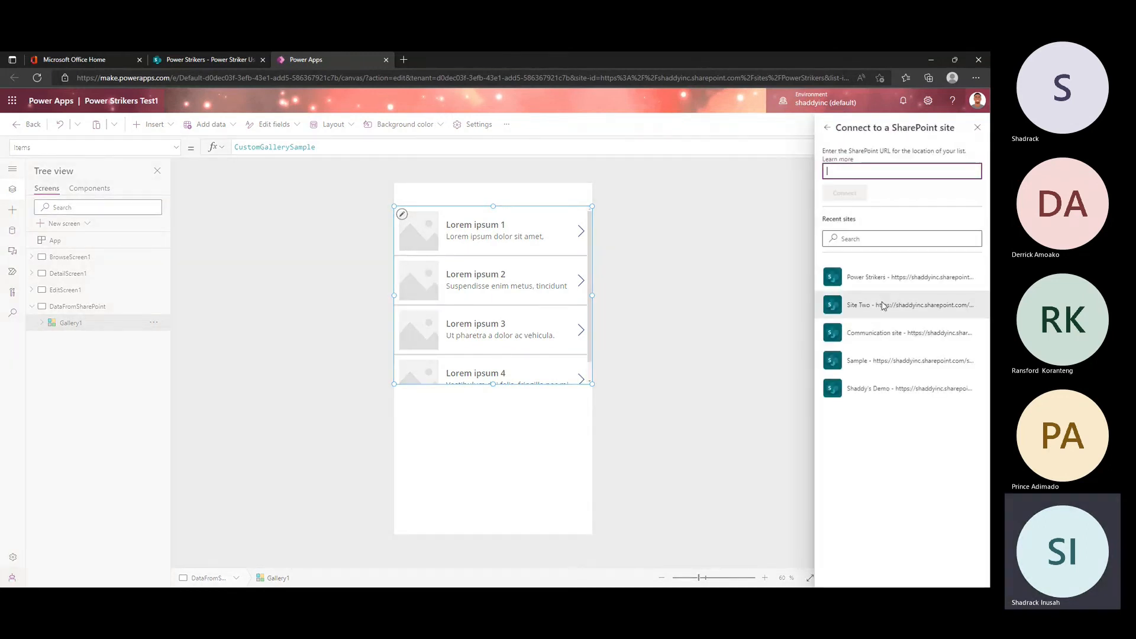
{"action": "left_click", "coordinate": [876, 283]}
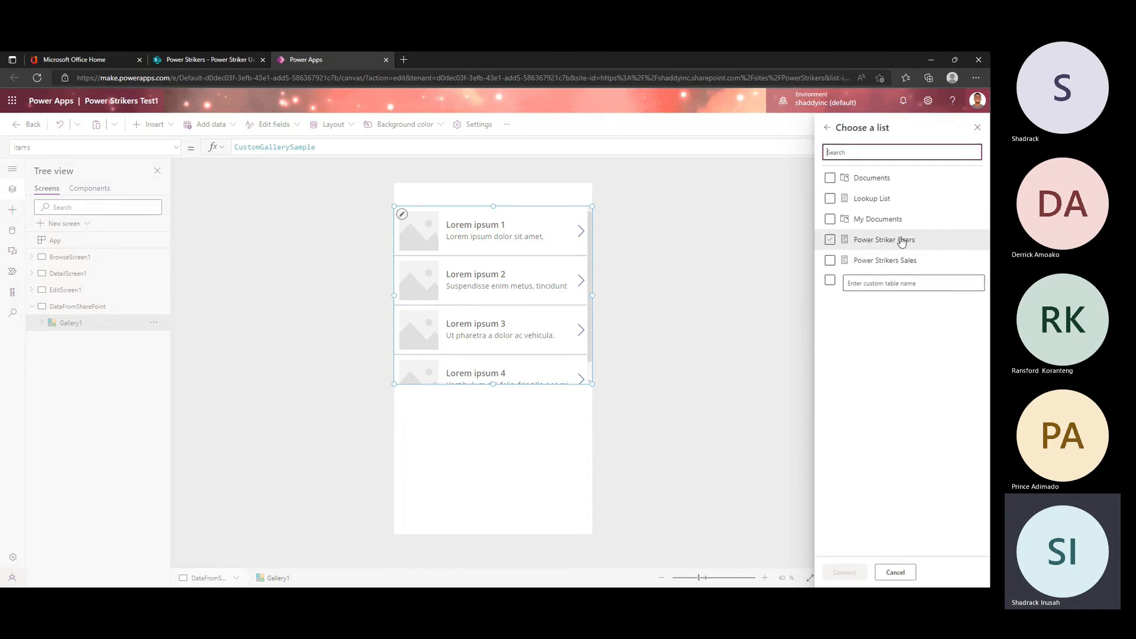
{"action": "left_click", "coordinate": [831, 241]}
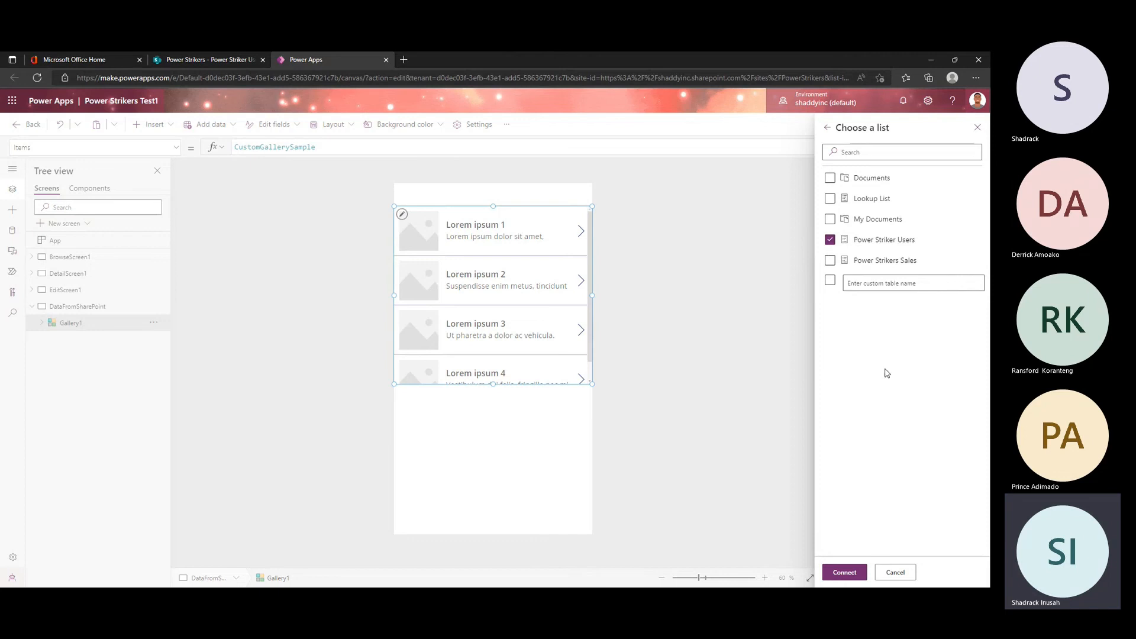
{"action": "left_click", "coordinate": [830, 240]}
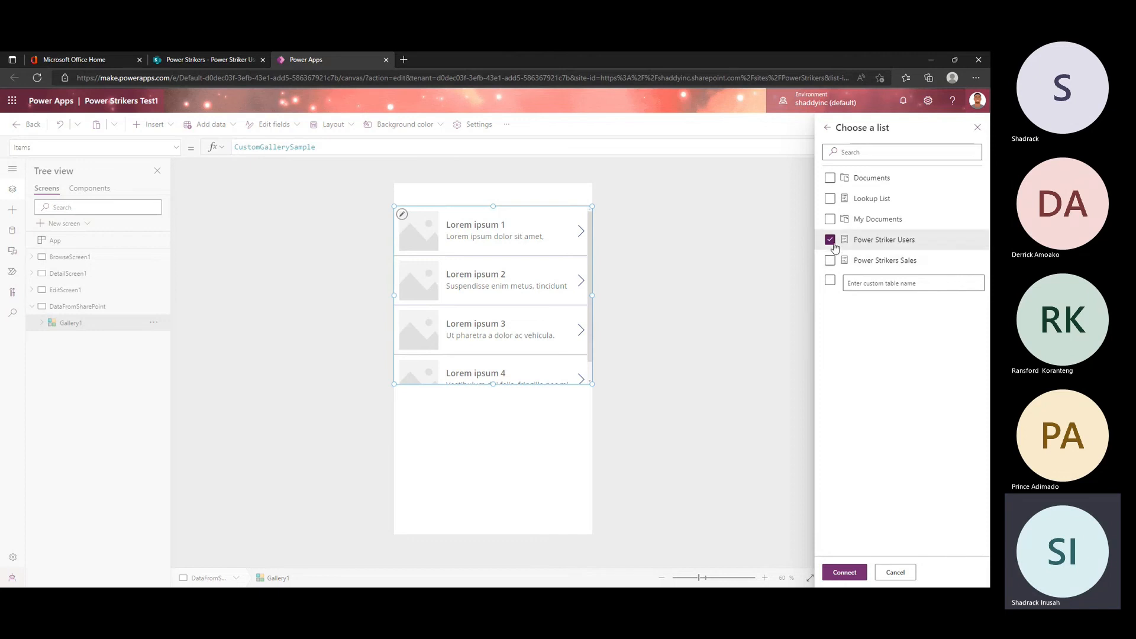
Step: Switch to SharePoint and go back to the Power Strikers site contents to examine its available lists
{"action": "left_click", "coordinate": [205, 58]}
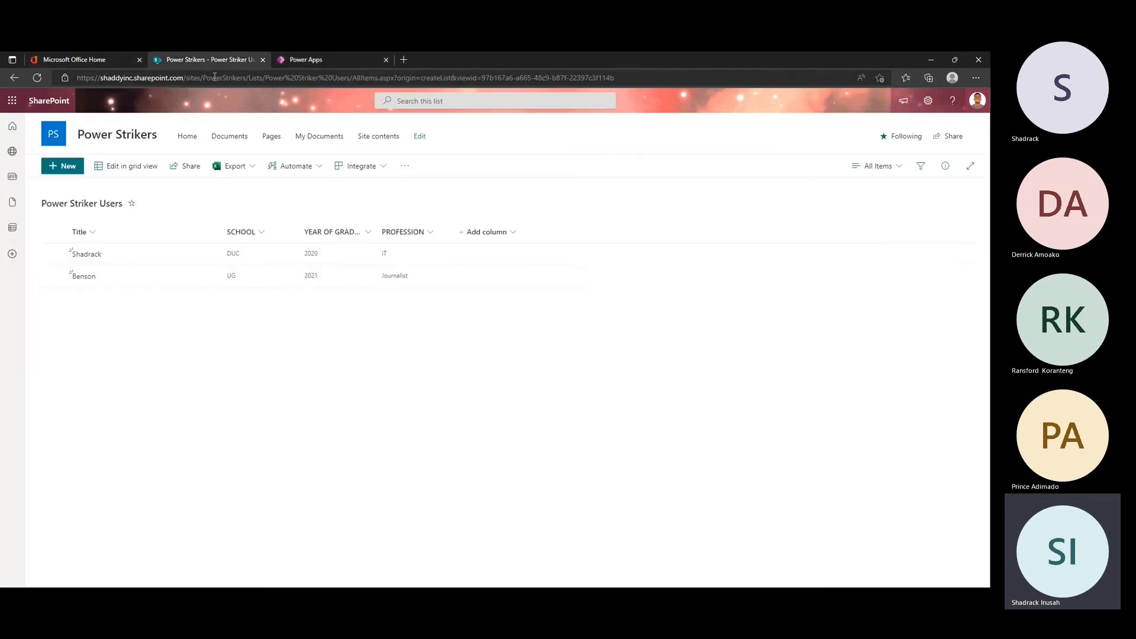
{"action": "left_click", "coordinate": [15, 78]}
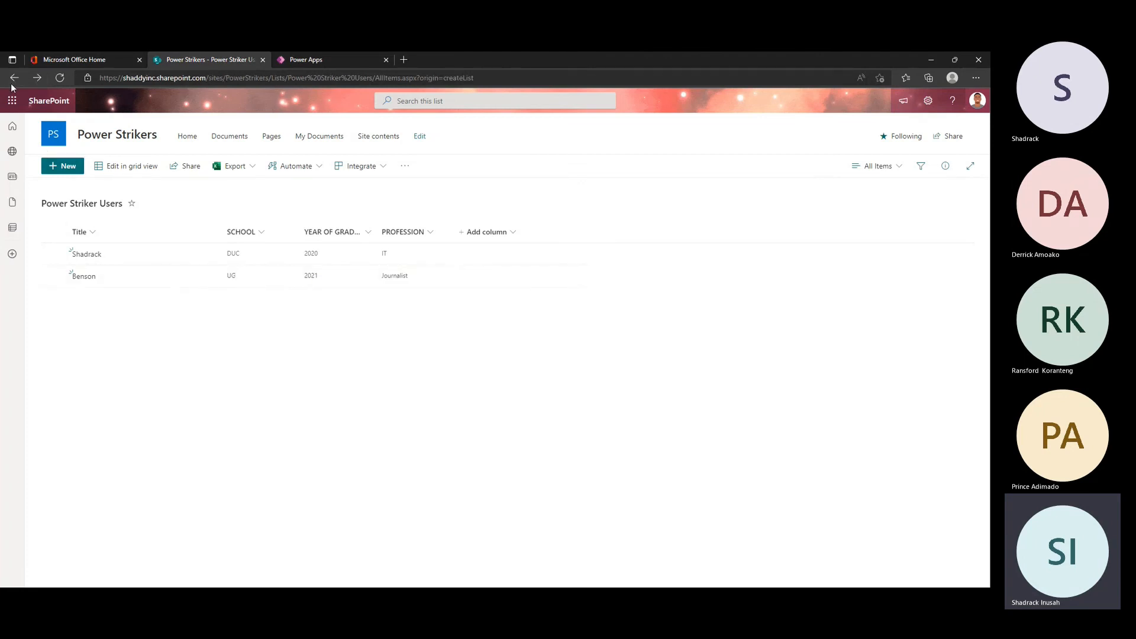
{"action": "left_click", "coordinate": [12, 79]}
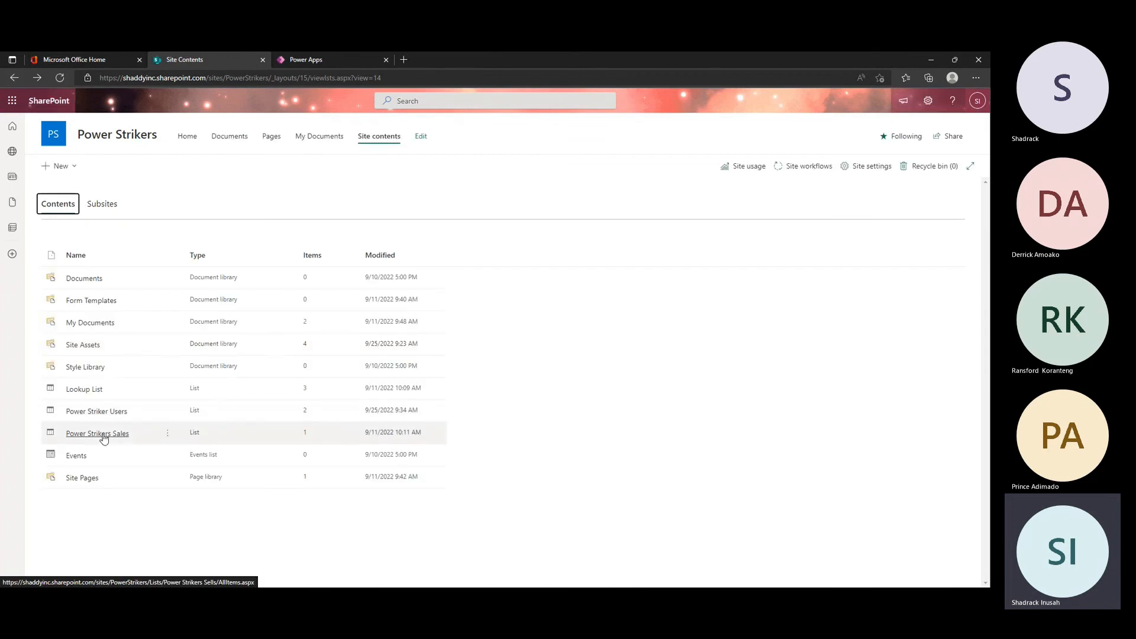
Step: Check the Power Strikers Sales list in SharePoint, then switch back to Power Apps and connect Gallery1 to that list
{"action": "left_click", "coordinate": [98, 435]}
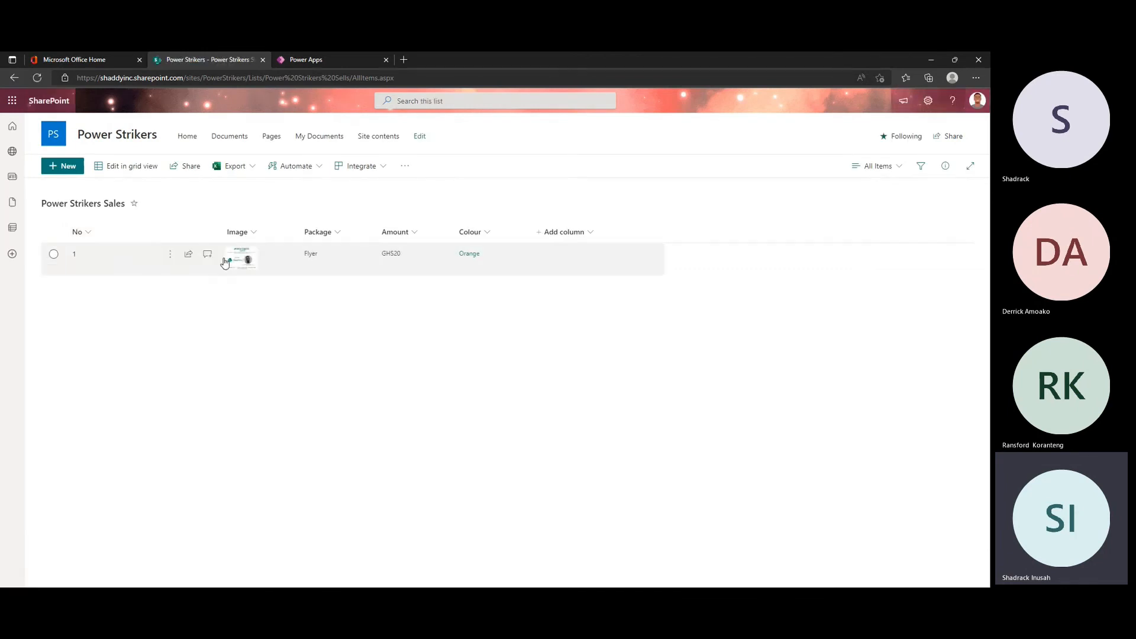
{"action": "left_click", "coordinate": [339, 59]}
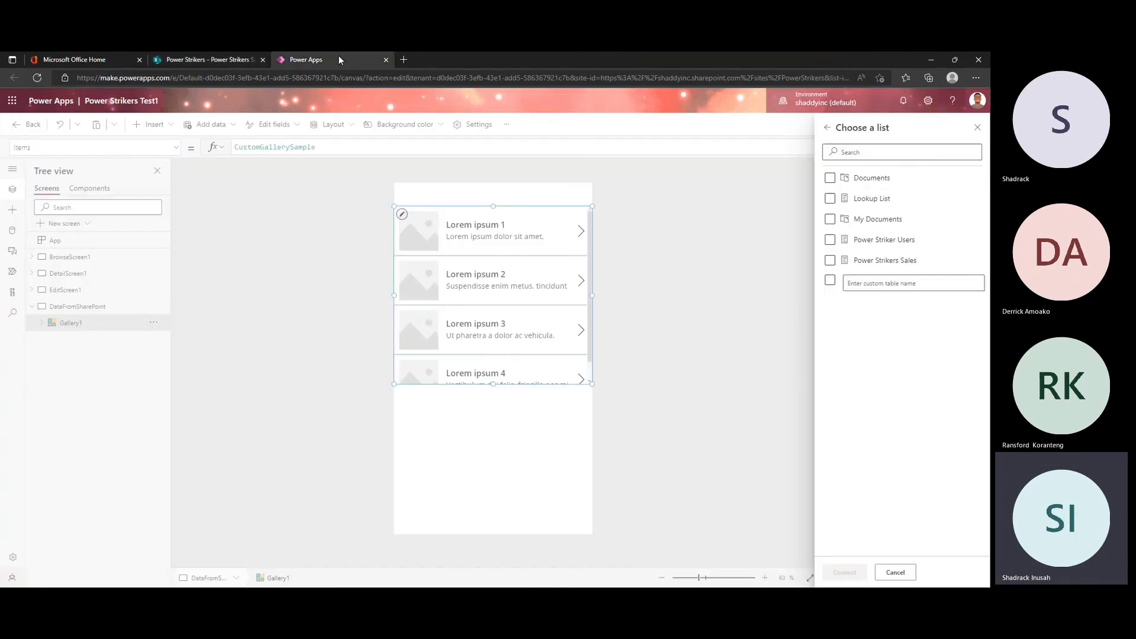
{"action": "left_click", "coordinate": [830, 260]}
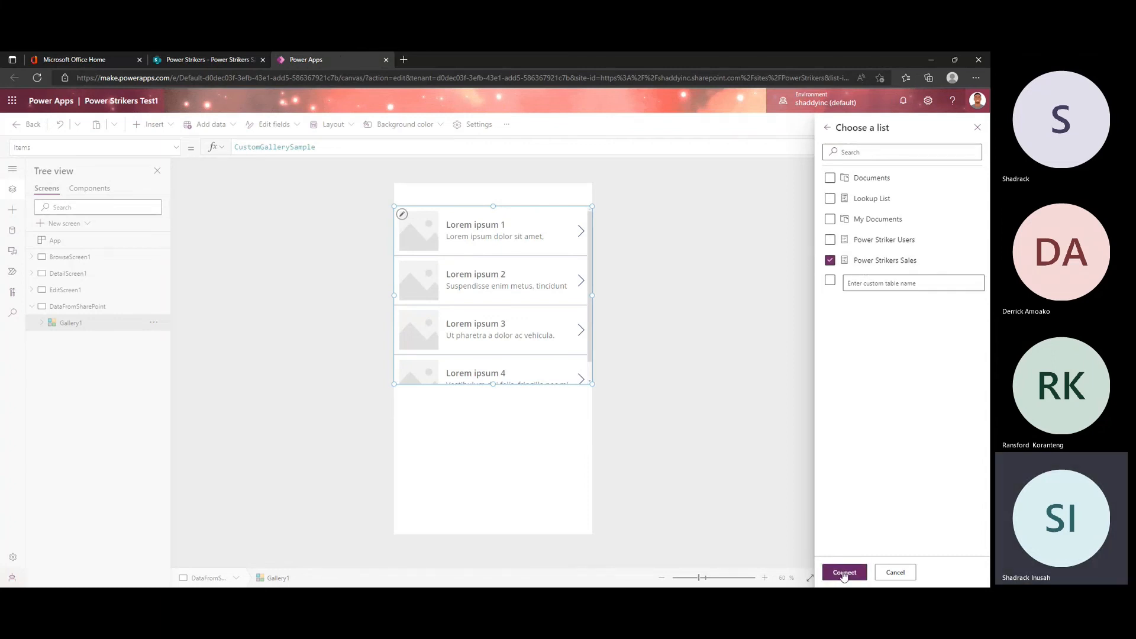
{"action": "left_click", "coordinate": [845, 573]}
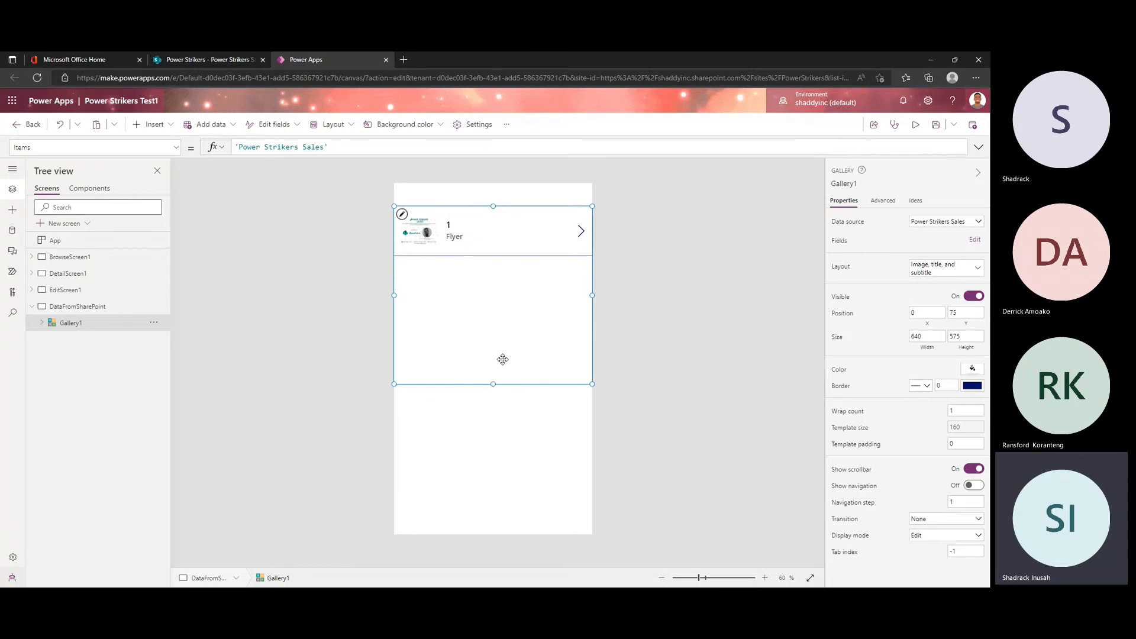
Step: Move Gallery1 down to about Y 153 and place a text label above it at X 0, Y 0
{"action": "mouse_move", "coordinate": [503, 374]}
{"action": "left_mouse_down"}
{"action": "mouse_move", "coordinate": [499, 431]}
{"action": "mouse_move", "coordinate": [506, 379]}
{"action": "left_mouse_up"}
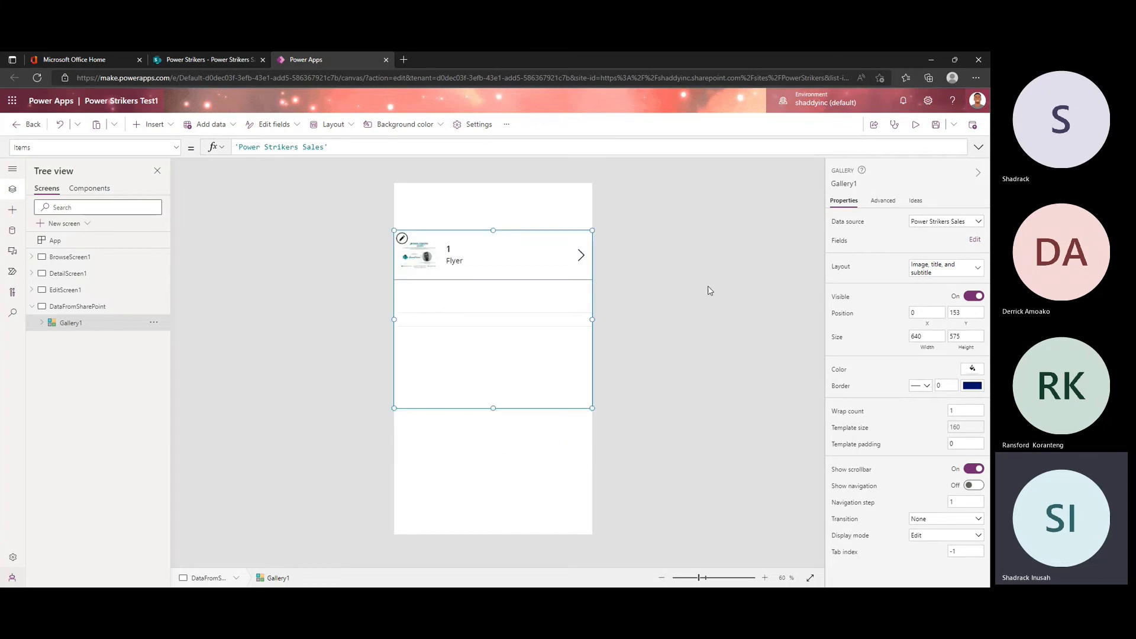
{"action": "left_click", "coordinate": [710, 290]}
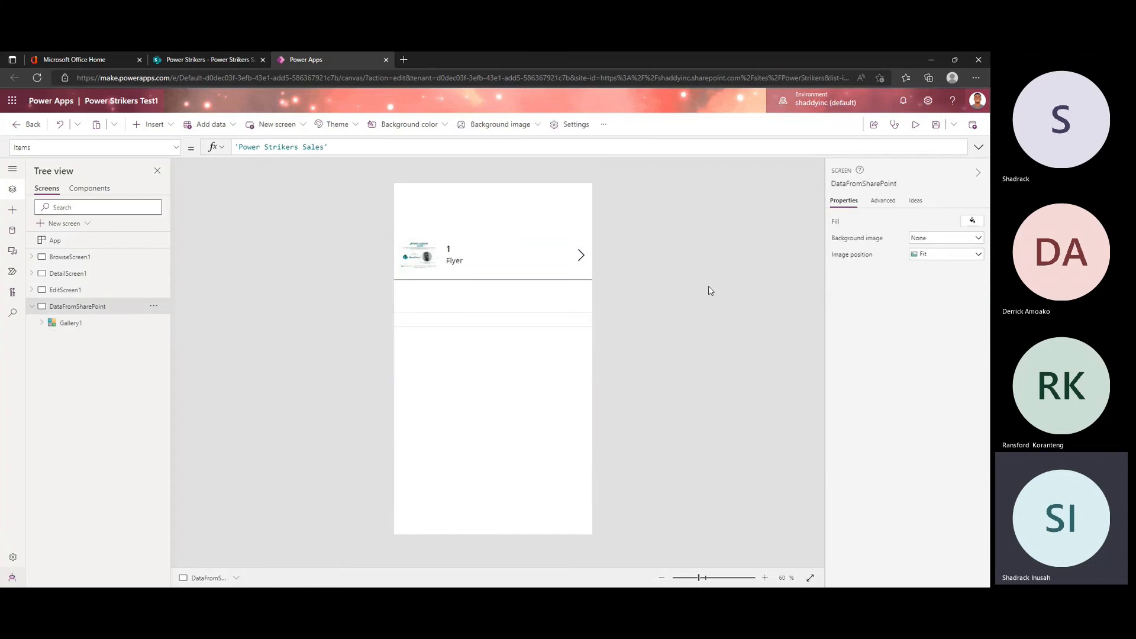
{"action": "left_click", "coordinate": [167, 127]}
{"action": "key", "text": "Escape"}
{"action": "left_click_drag", "start_coordinate": [474, 207], "coordinate": [464, 194]}
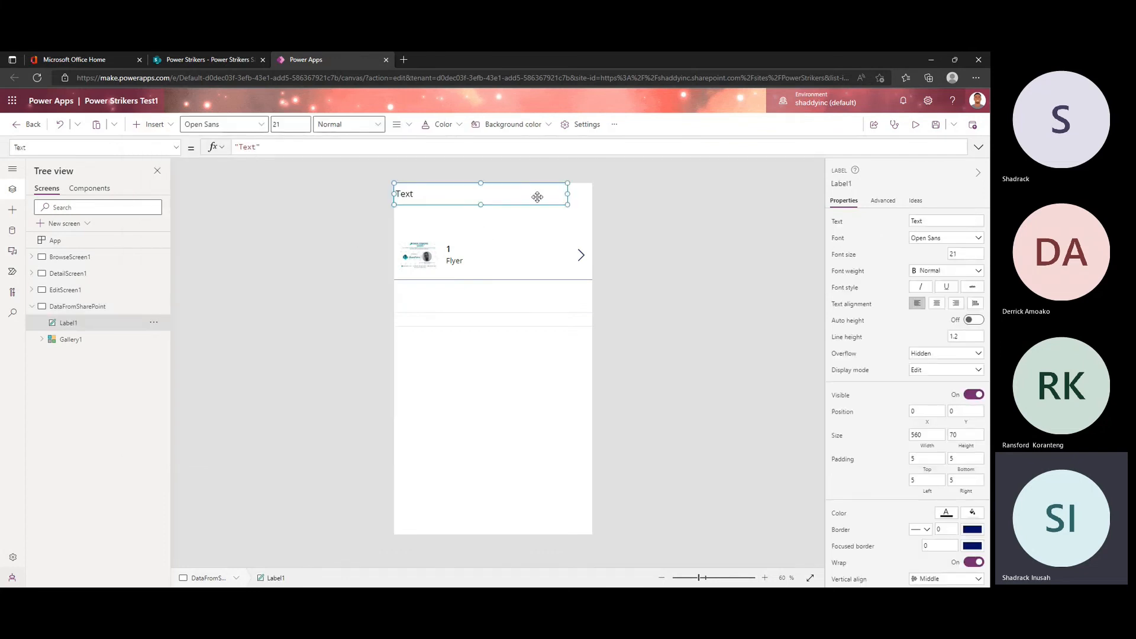
Step: Set the label's Width property to Parent.Width and centre its text
{"action": "left_click", "coordinate": [176, 149]}
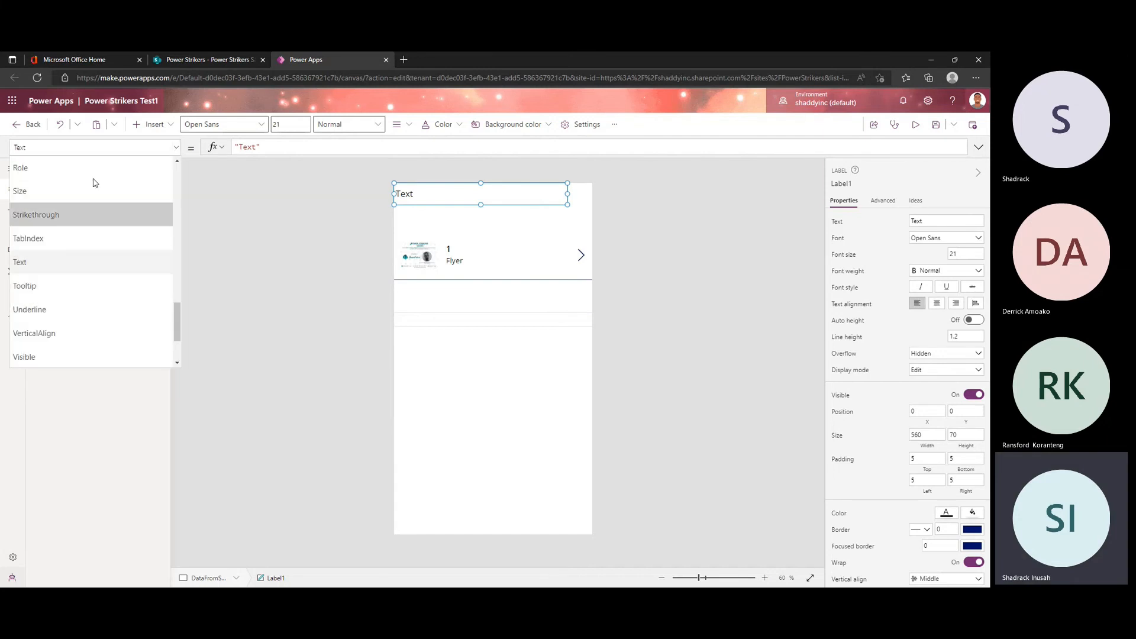
{"action": "scroll", "coordinate": [144, 326], "scroll_direction": "down", "scroll_amount": 3}
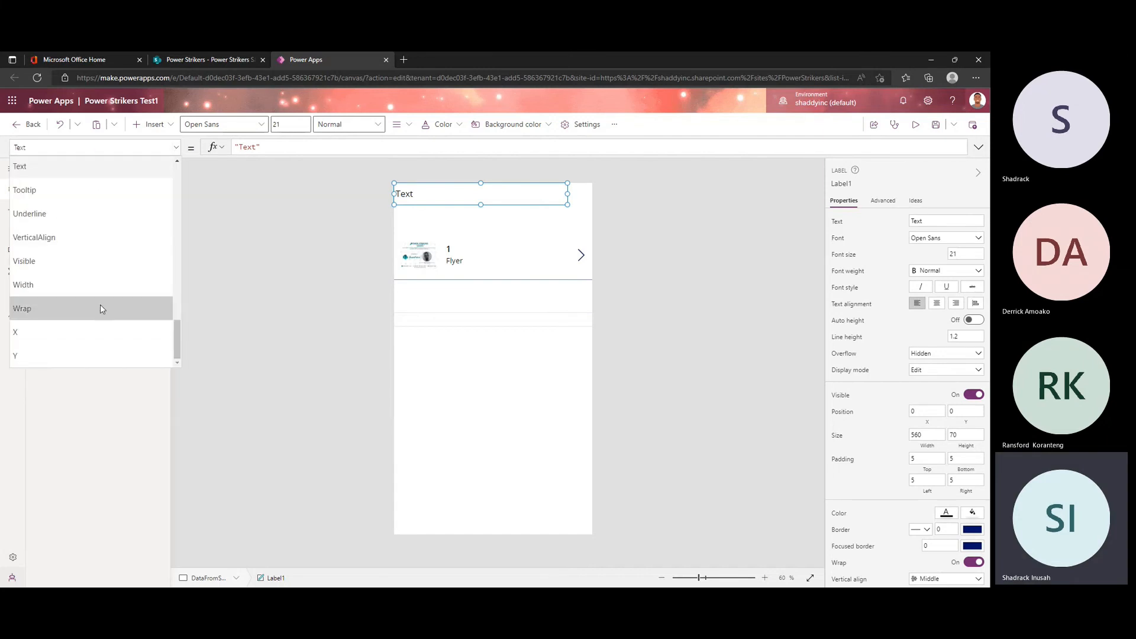
{"action": "left_click", "coordinate": [108, 284]}
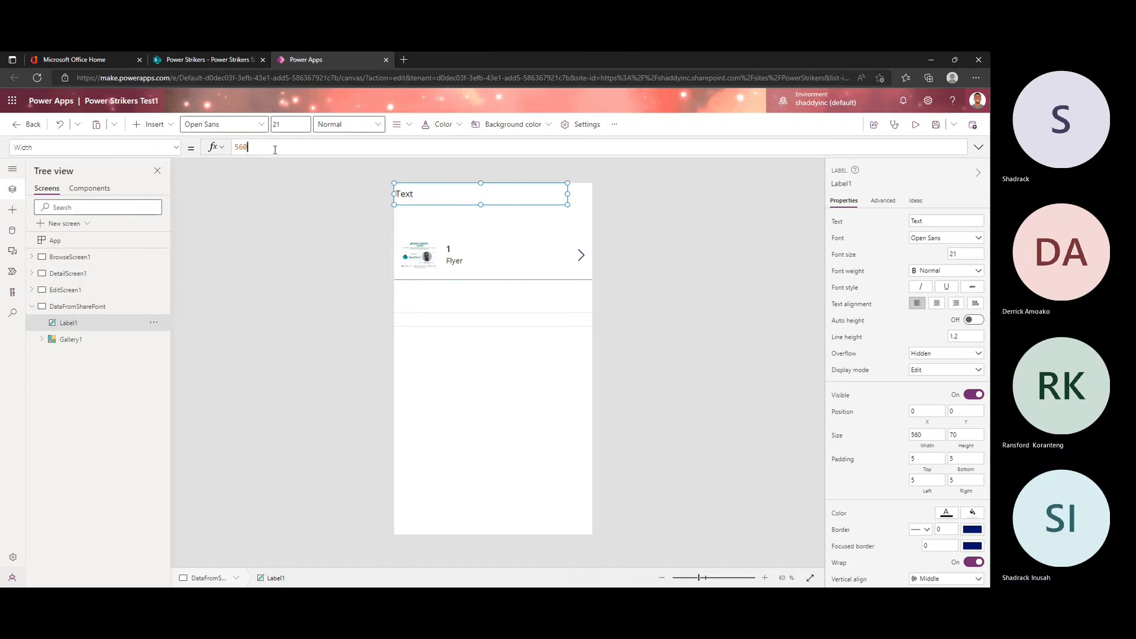
{"action": "type", "text": "p"}
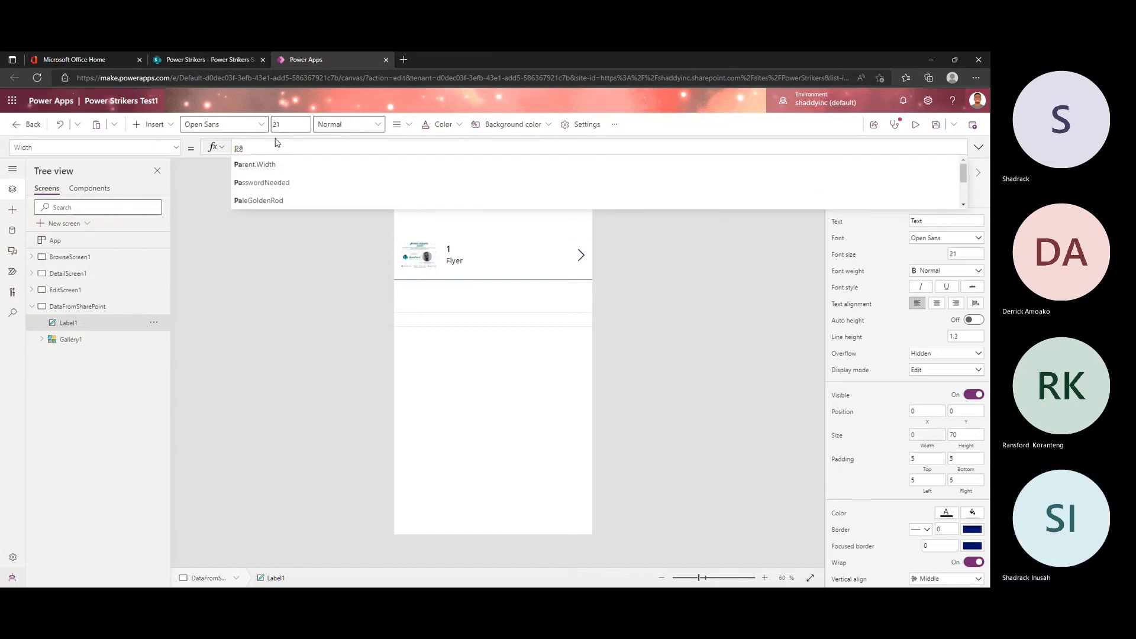
{"action": "type", "text": "a"}
{"action": "key", "text": "Tab"}
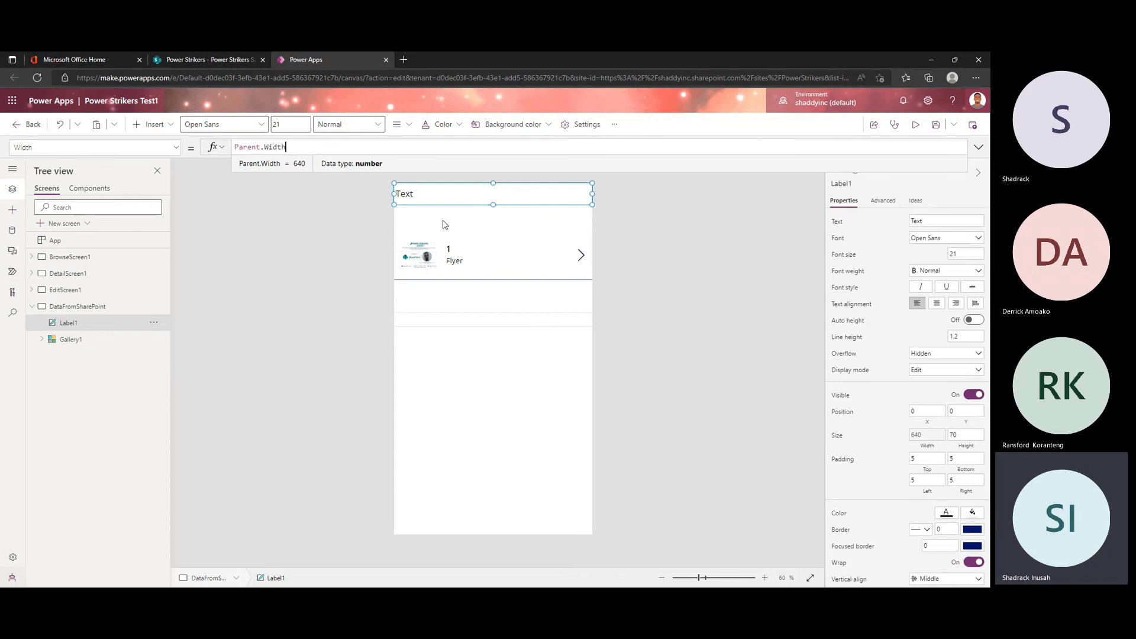
{"action": "left_click", "coordinate": [519, 194]}
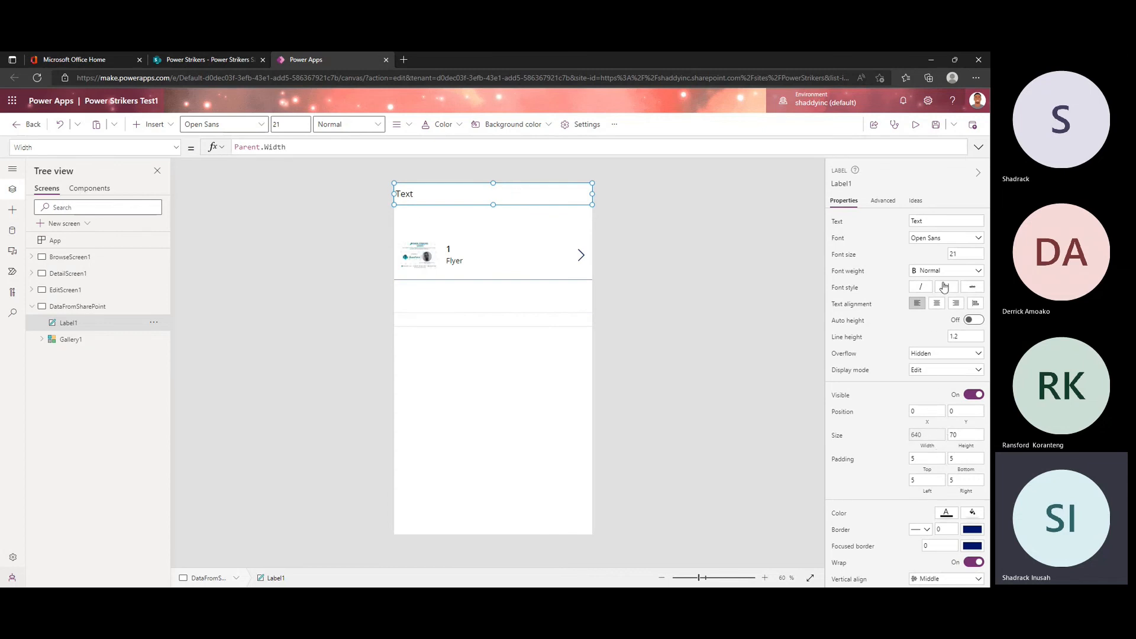
{"action": "left_click", "coordinate": [937, 305]}
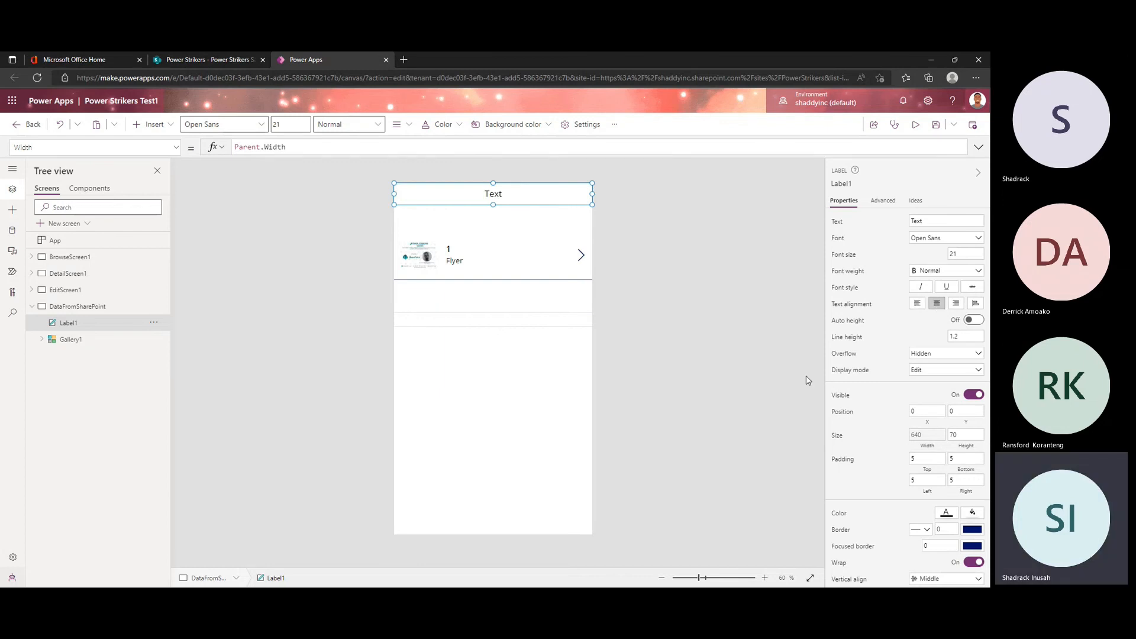
Step: Give the label an orange fill and white text colour
{"action": "scroll", "coordinate": [961, 466], "scroll_direction": "down", "scroll_amount": 3}
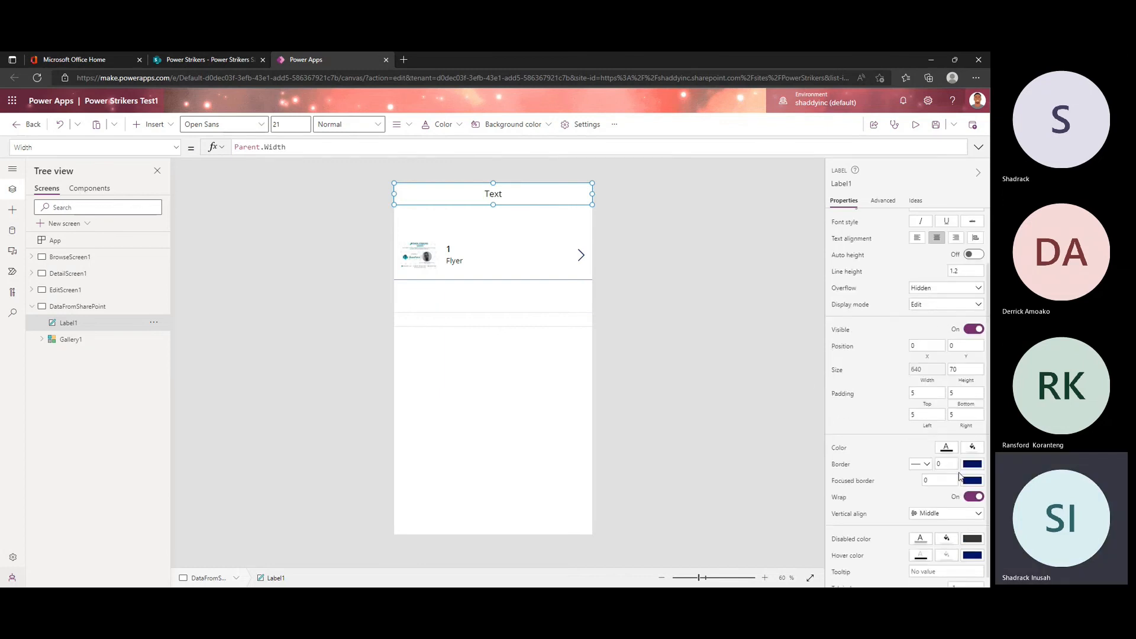
{"action": "left_click", "coordinate": [970, 441]}
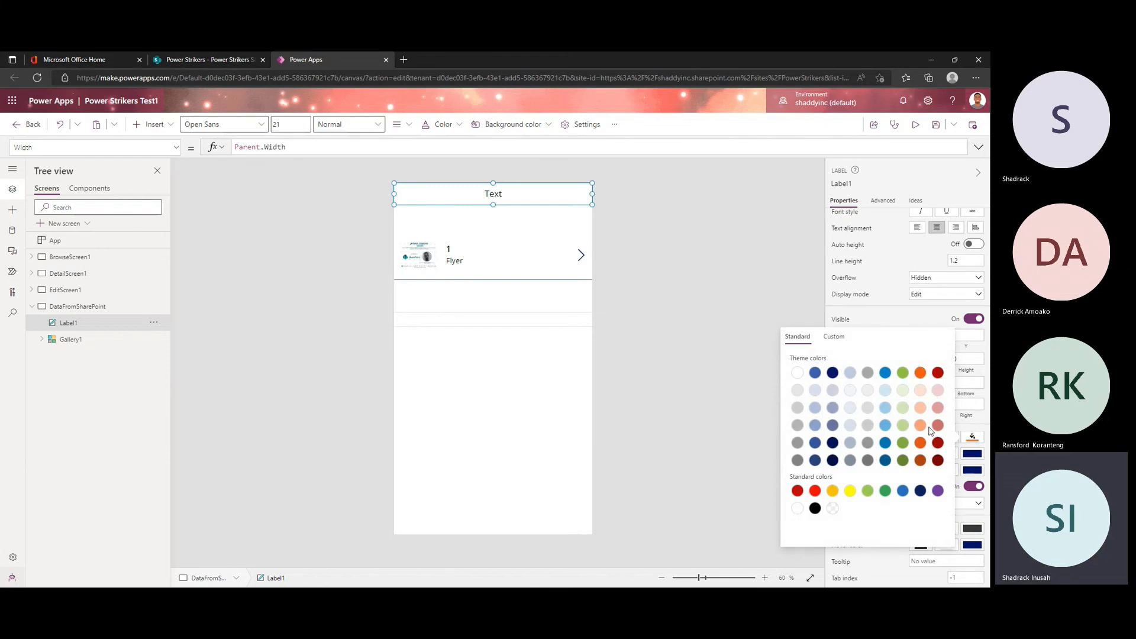
{"action": "left_click", "coordinate": [930, 428]}
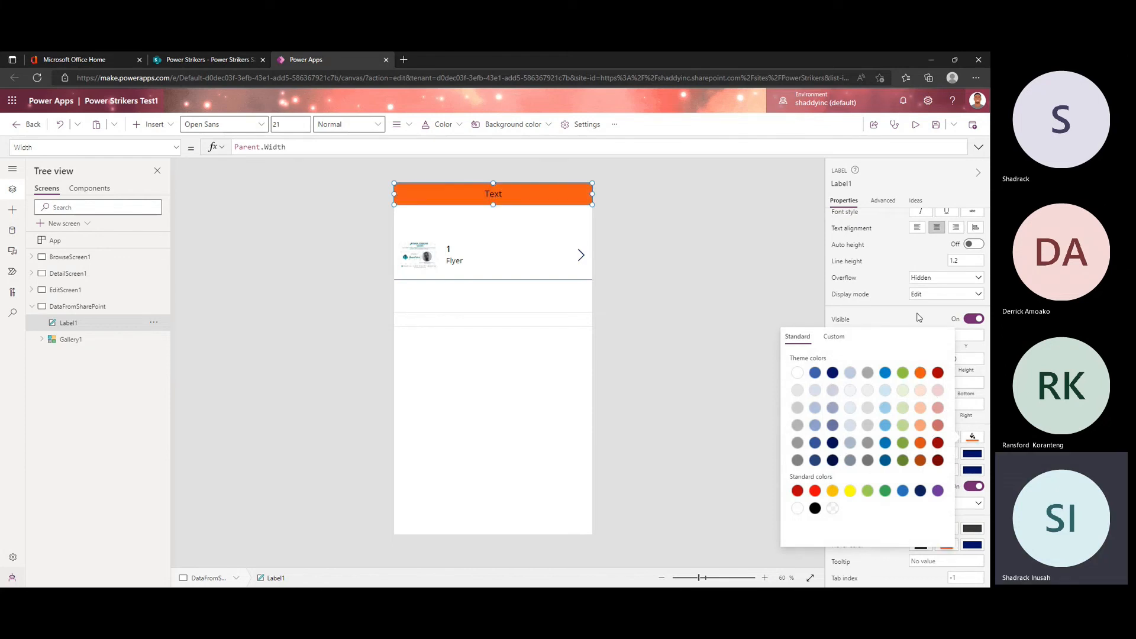
{"action": "left_click", "coordinate": [918, 317]}
{"action": "left_click", "coordinate": [947, 440]}
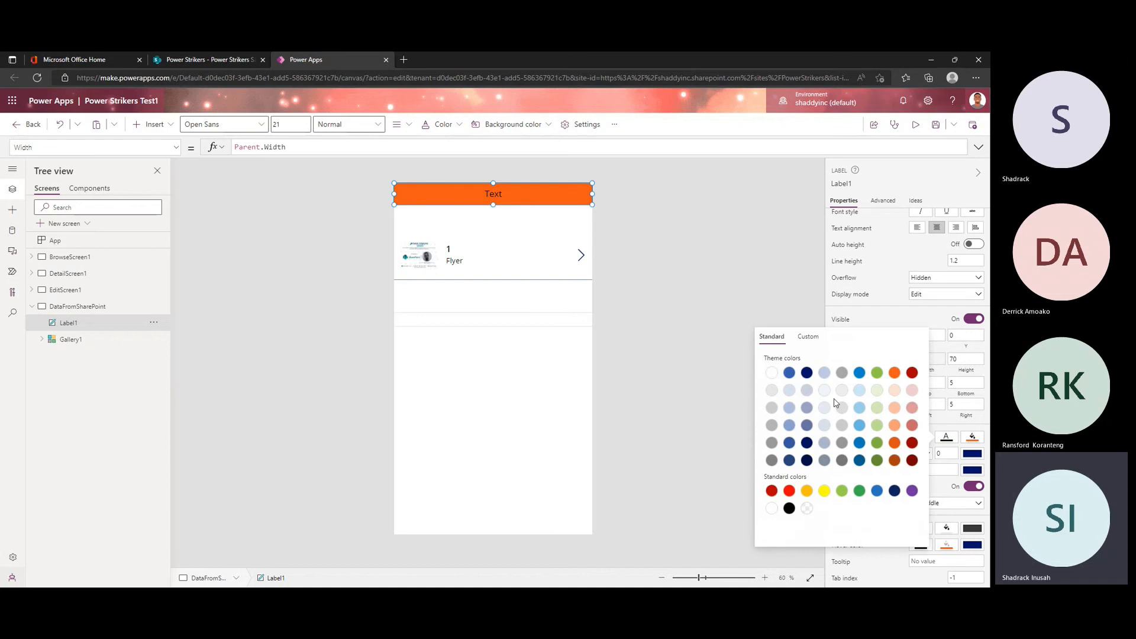
{"action": "left_click", "coordinate": [770, 373]}
{"action": "left_click", "coordinate": [904, 317]}
Step: Set the label's text to POWER STRIKERS SALES and its font size to 27
{"action": "scroll", "coordinate": [925, 316], "scroll_direction": "up", "scroll_amount": 3}
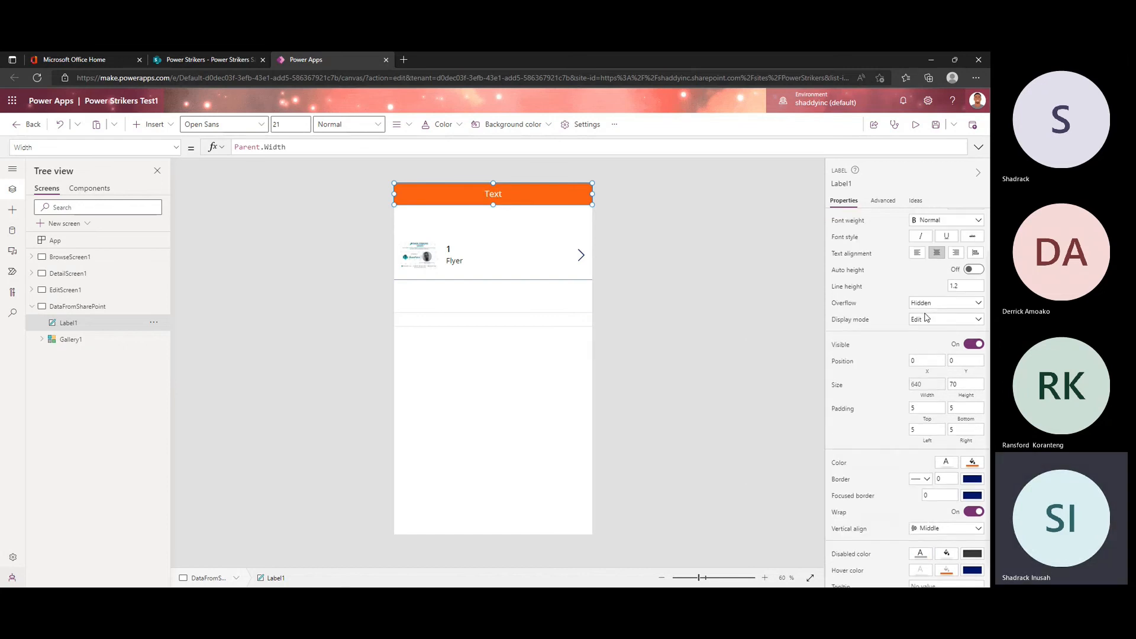
{"action": "left_click", "coordinate": [966, 254]}
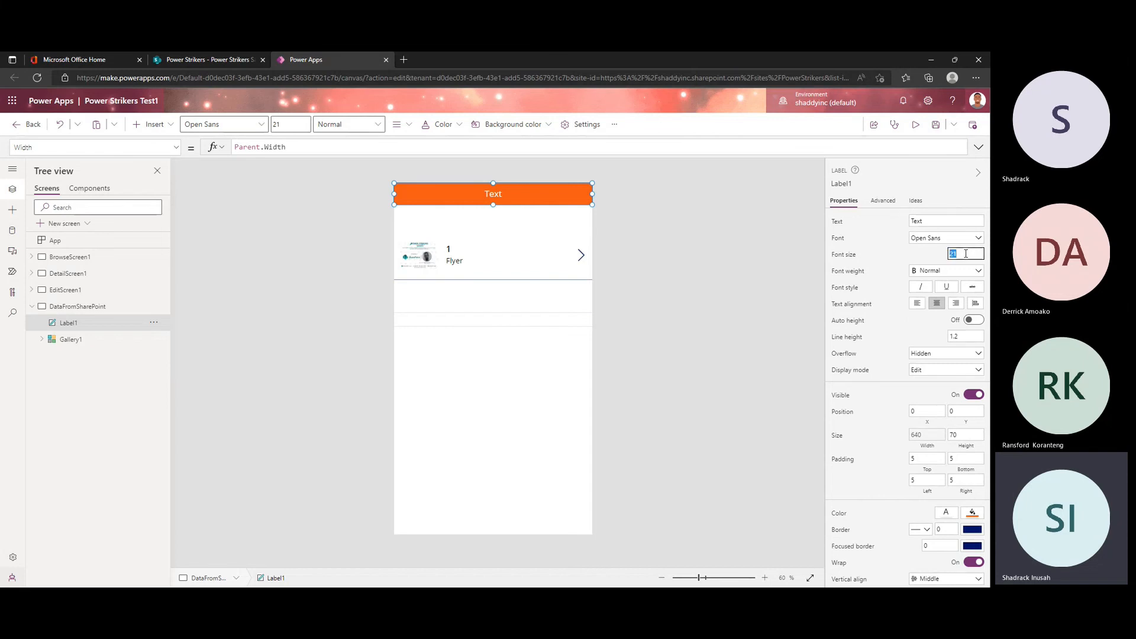
{"action": "type", "text": "30"}
{"action": "left_click", "coordinate": [917, 221]}
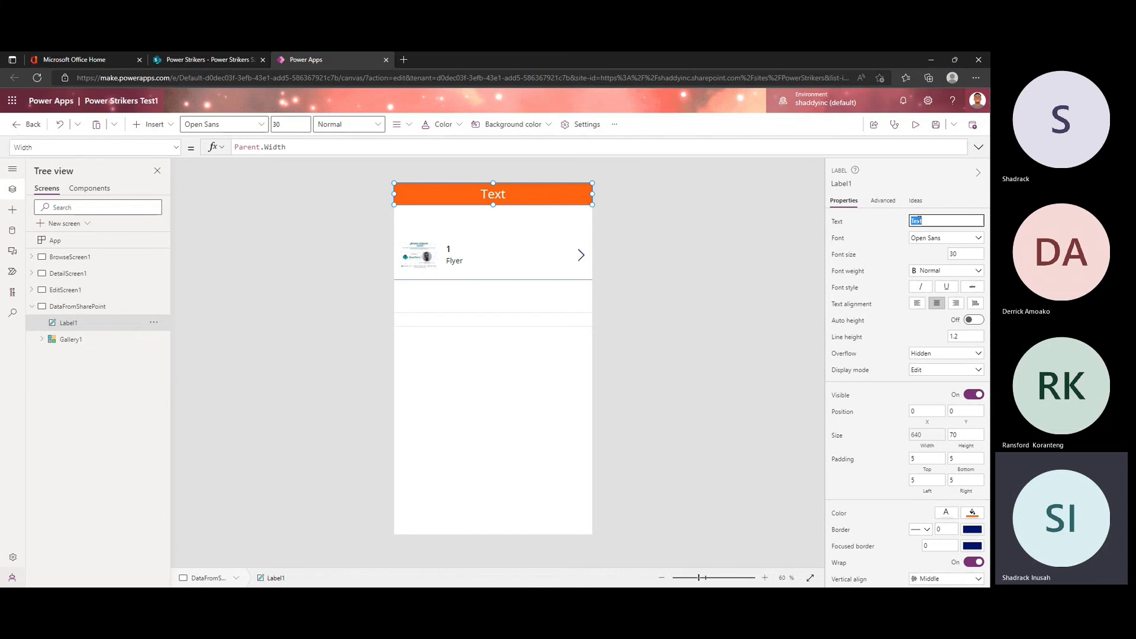
{"action": "type", "text": "POWER STRI"}
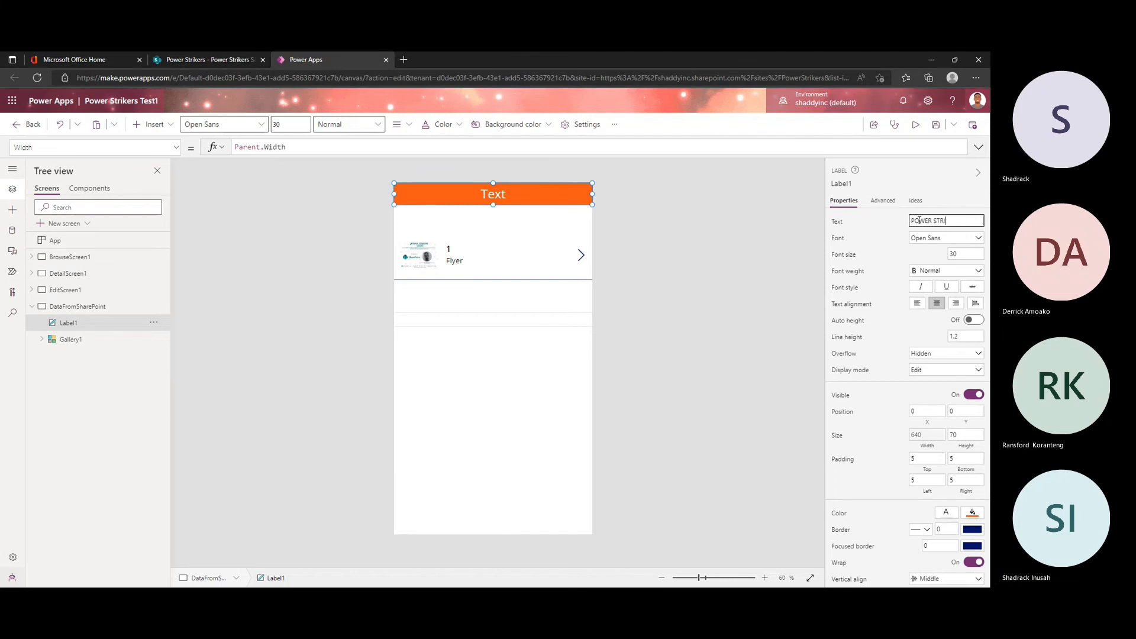
{"action": "type", "text": "CKE SALES"}
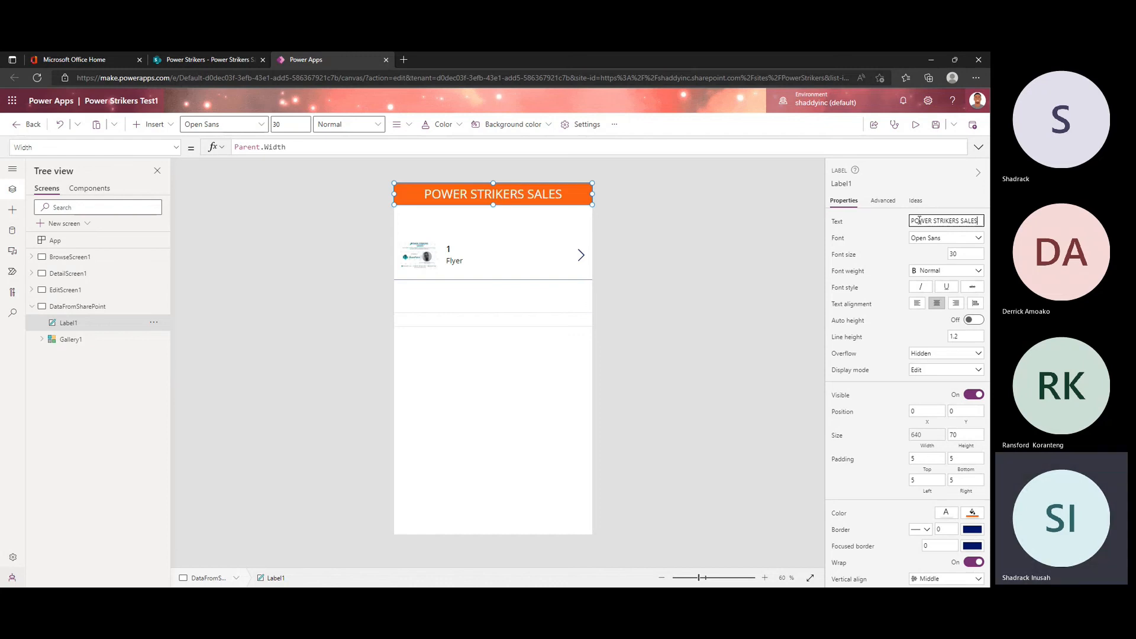
{"action": "left_click", "coordinate": [955, 254]}
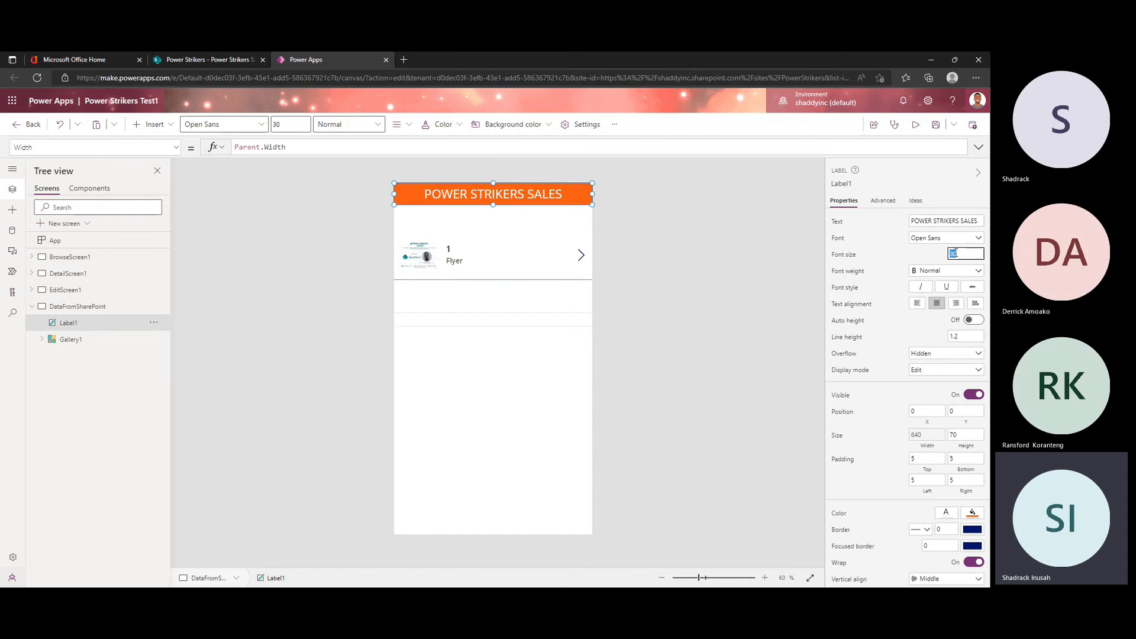
{"action": "type", "text": "27"}
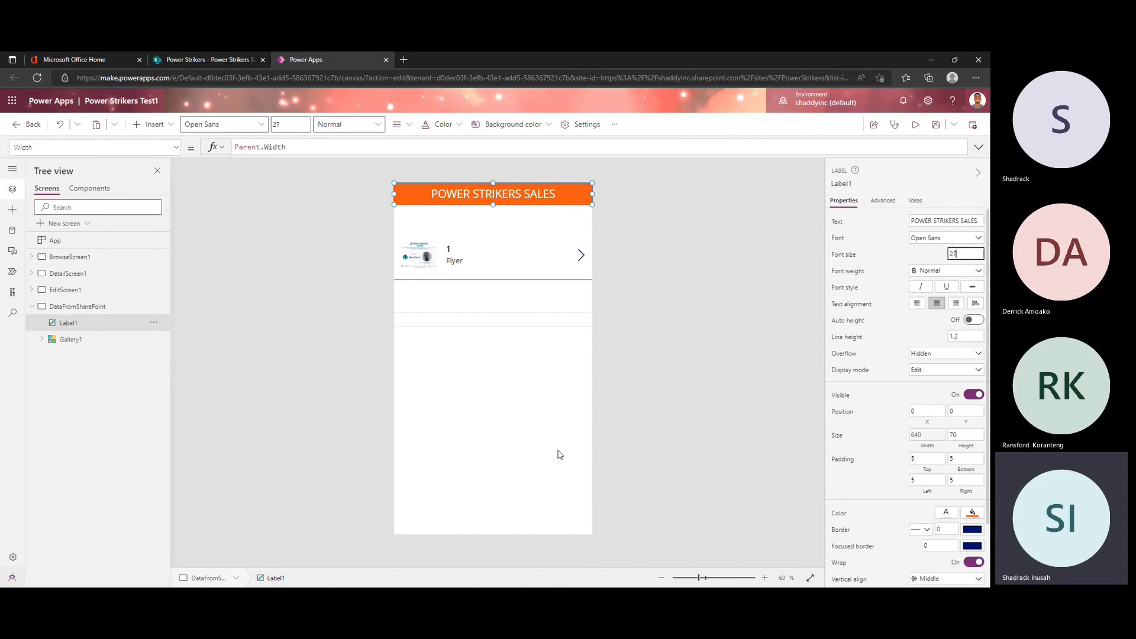
Step: Move Gallery1 up so it sits directly beneath the orange header label
{"action": "left_click", "coordinate": [533, 337]}
{"action": "left_click", "coordinate": [526, 314]}
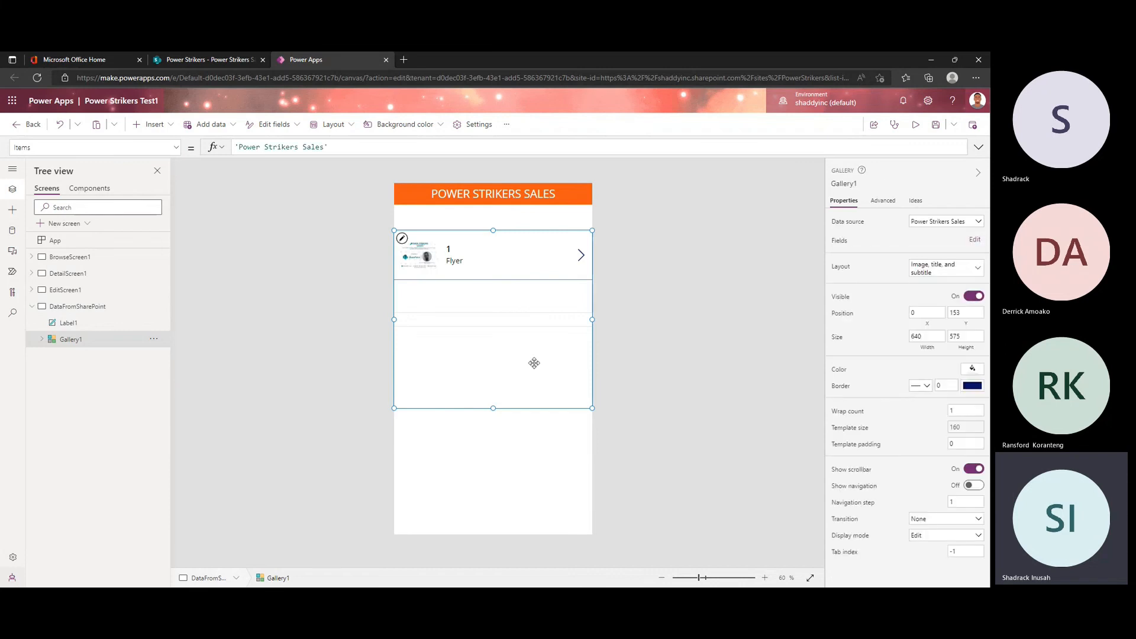
{"action": "left_click", "coordinate": [512, 388]}
{"action": "left_click_drag", "start_coordinate": [513, 370], "coordinate": [498, 322]}
{"action": "left_click", "coordinate": [494, 443]}
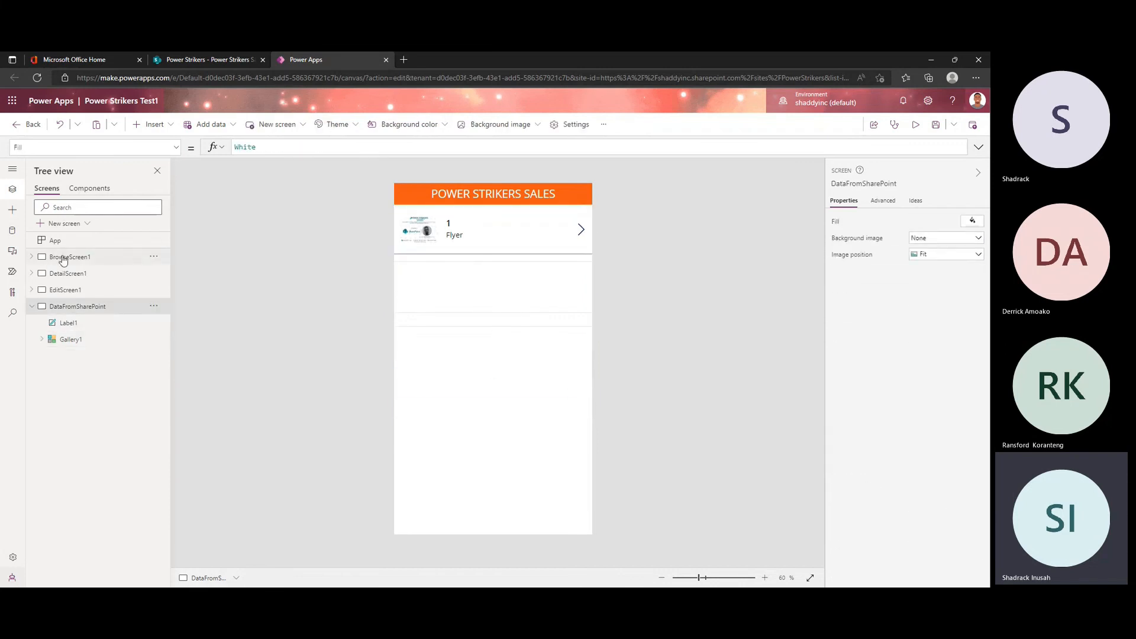
Step: Examine BrowseScreen1's layout for comparison, then return to the DataFromSharePoint screen and inspect the gallery's subtitle
{"action": "left_click", "coordinate": [64, 257]}
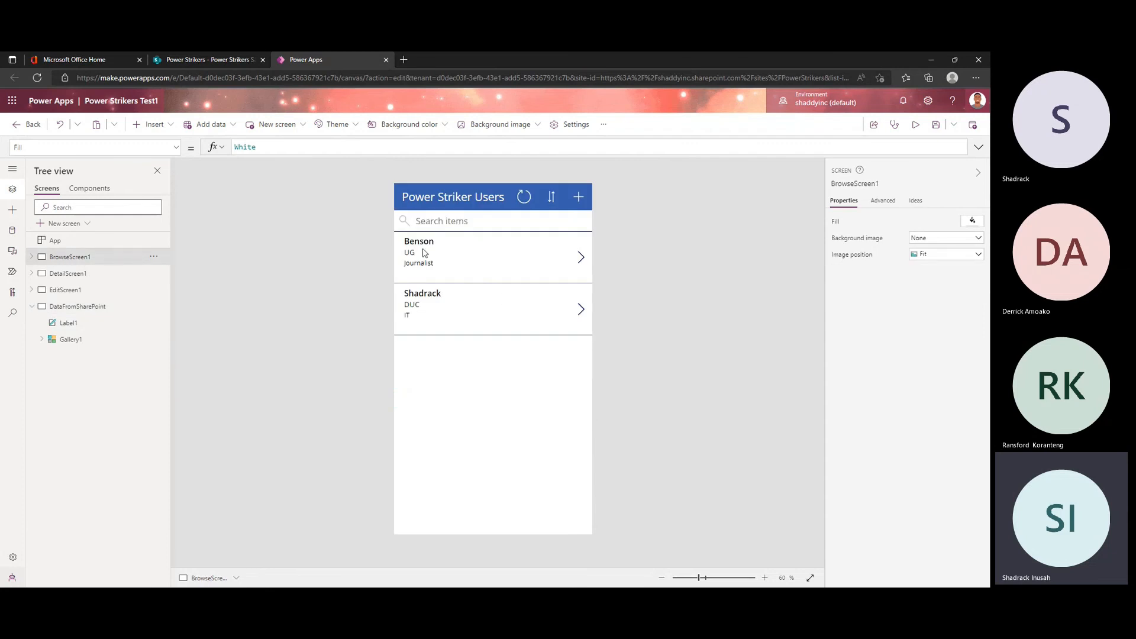
{"action": "left_click", "coordinate": [92, 309]}
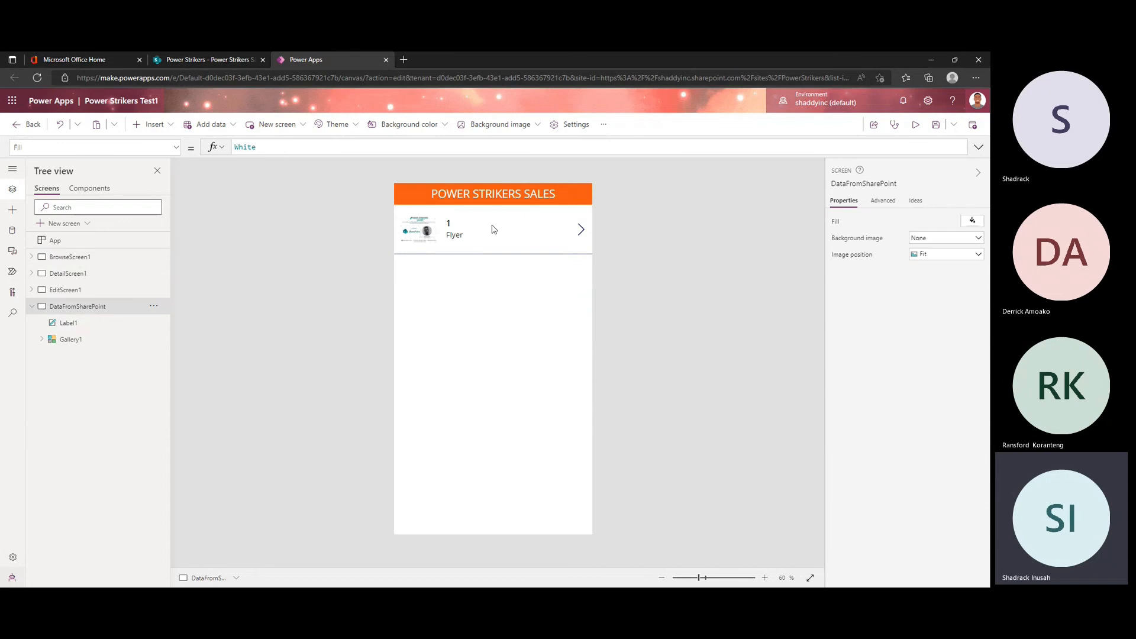
{"action": "left_click", "coordinate": [510, 238]}
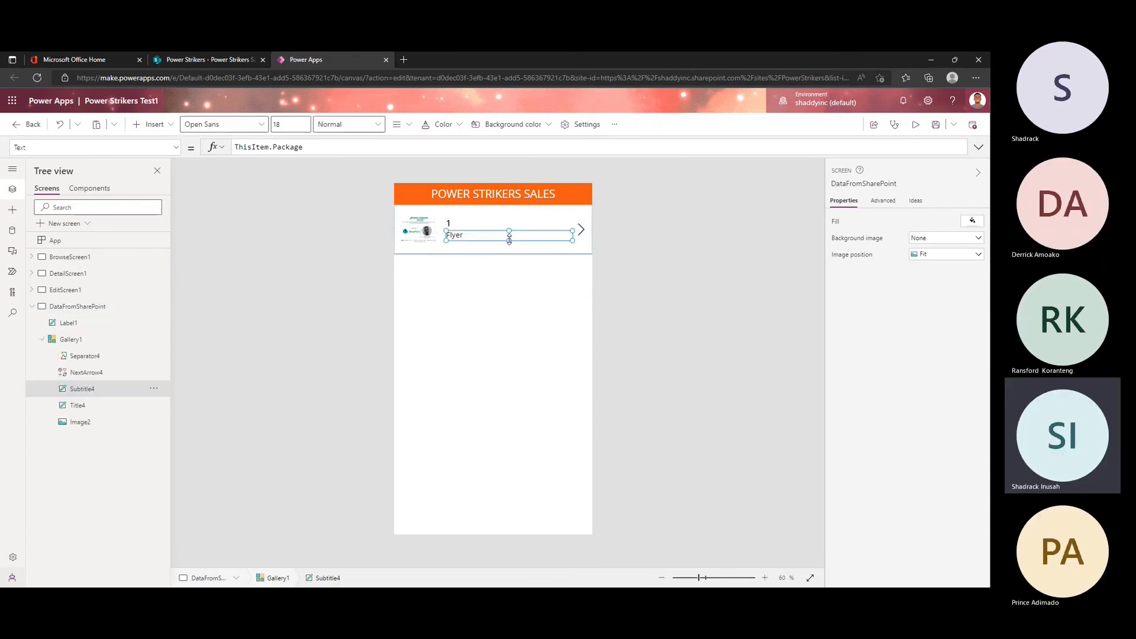
{"action": "left_click", "coordinate": [527, 319]}
{"action": "left_click", "coordinate": [655, 406]}
Step: Insert an Add icon on the DataFromSharePoint screen
{"action": "left_click", "coordinate": [148, 131]}
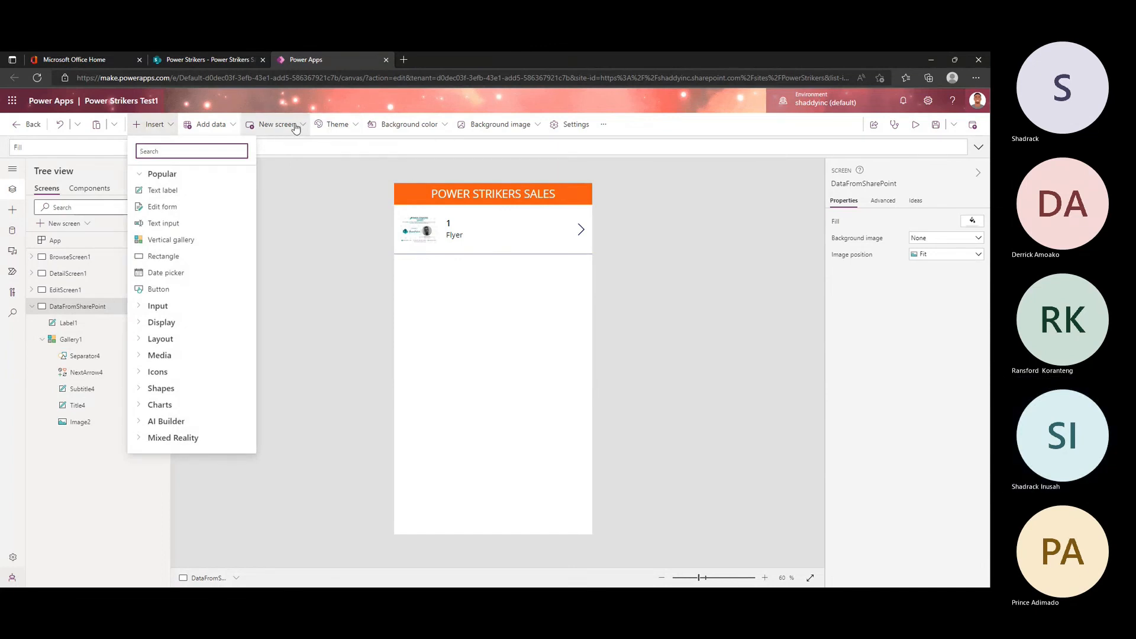
{"action": "left_click", "coordinate": [163, 373]}
{"action": "scroll", "coordinate": [150, 234], "scroll_direction": "down", "scroll_amount": 3}
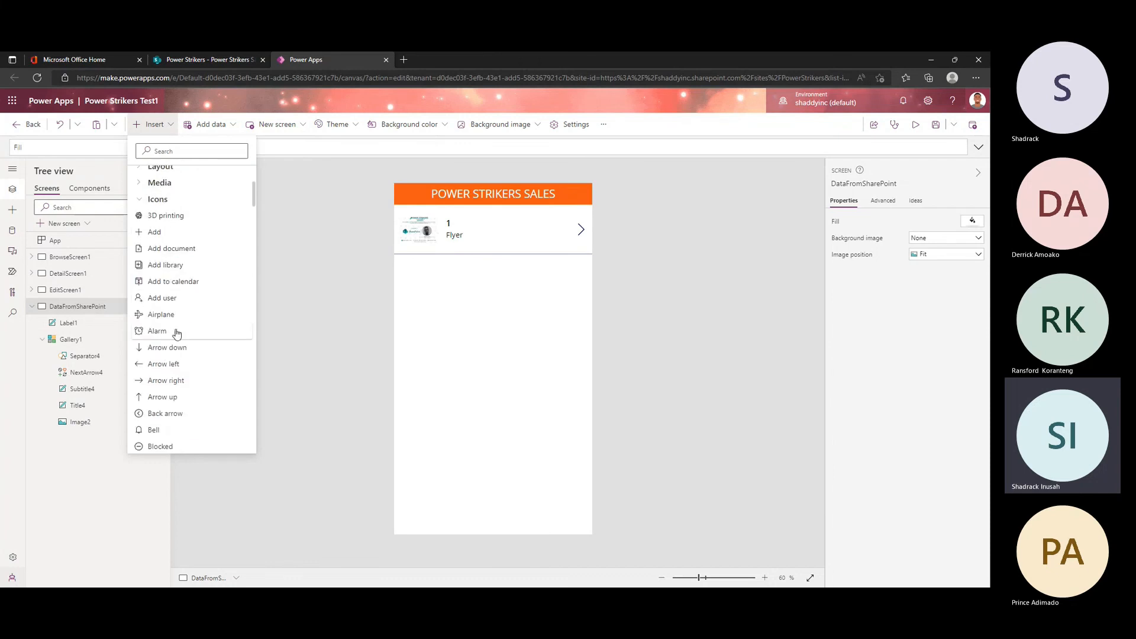
{"action": "scroll", "coordinate": [175, 333], "scroll_direction": "down", "scroll_amount": 2}
{"action": "scroll", "coordinate": [172, 330], "scroll_direction": "up", "scroll_amount": 3}
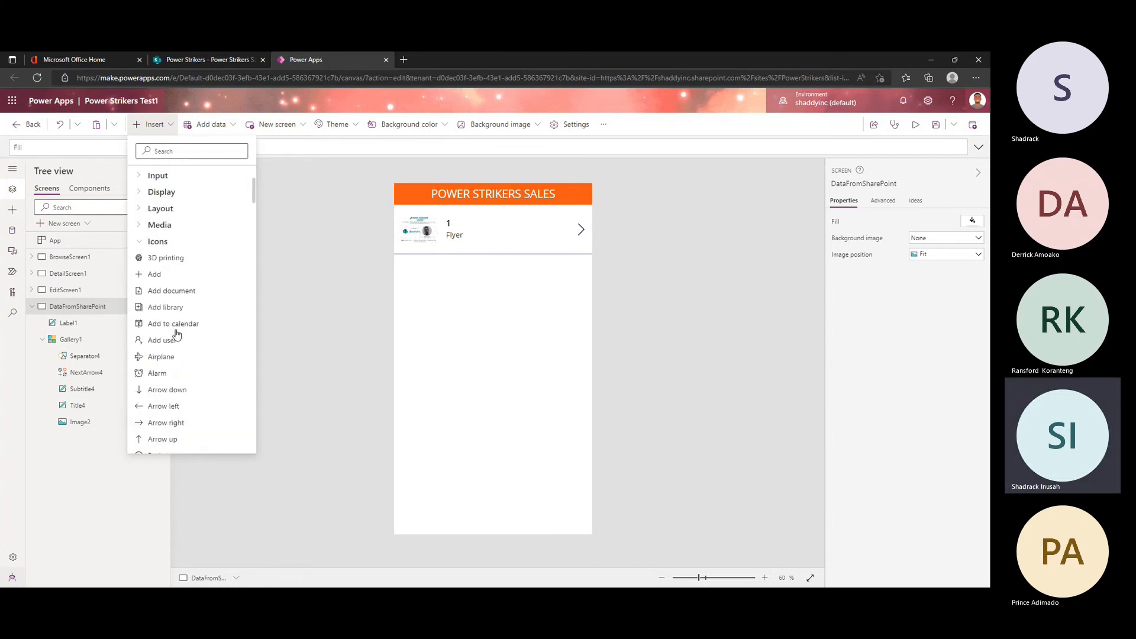
{"action": "key", "text": "Escape"}
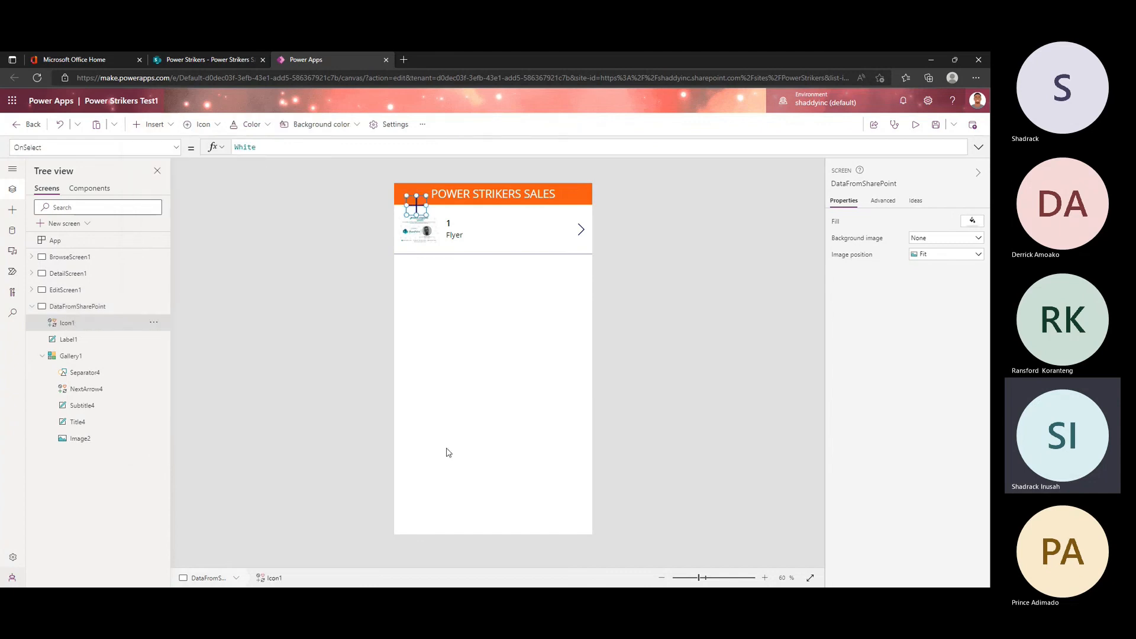
Step: Move the Add icon to the lower-right corner of the DataFromSharePoint screen and colour it orange
{"action": "left_click_drag", "start_coordinate": [416, 205], "coordinate": [568, 514]}
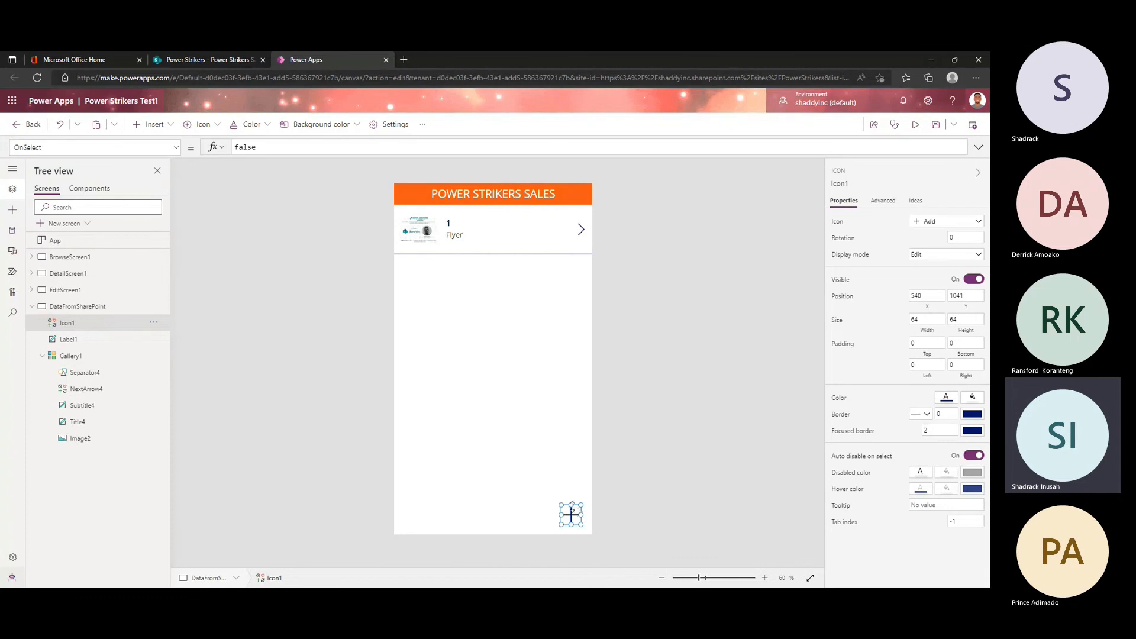
{"action": "left_click", "coordinate": [973, 398]}
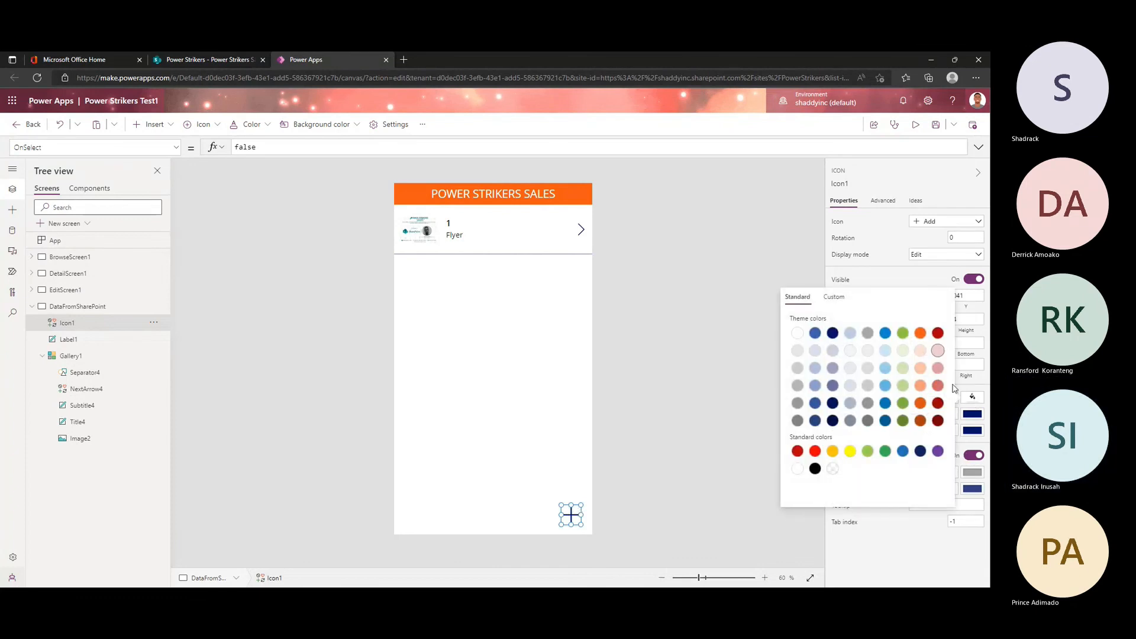
{"action": "left_click", "coordinate": [959, 397]}
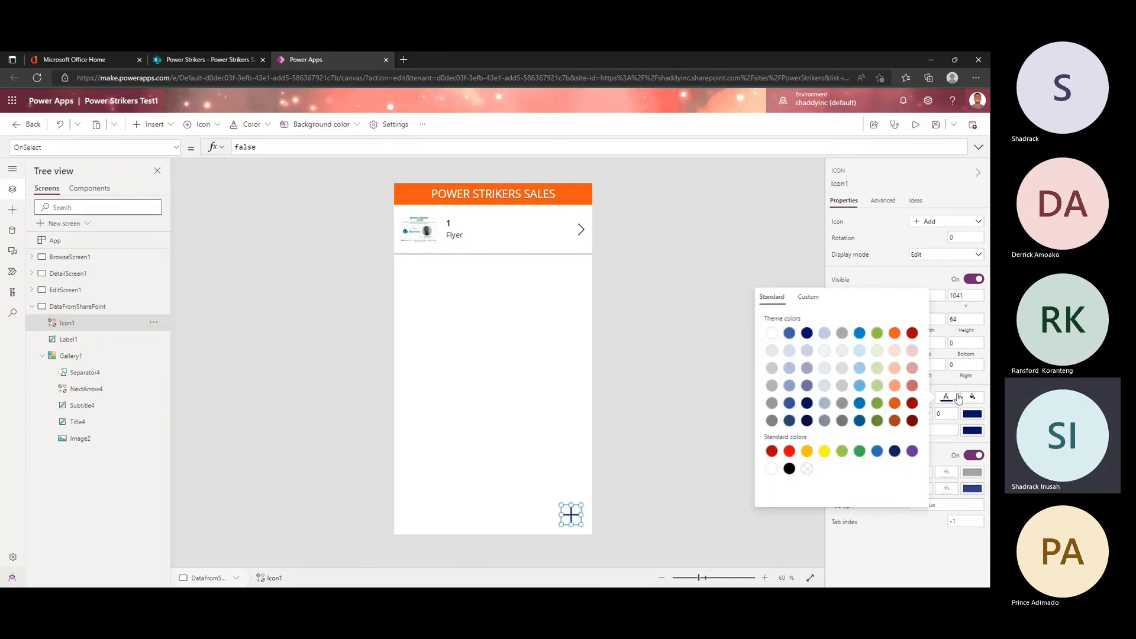
{"action": "left_click", "coordinate": [894, 332]}
{"action": "left_click", "coordinate": [544, 518]}
{"action": "left_click", "coordinate": [571, 517]}
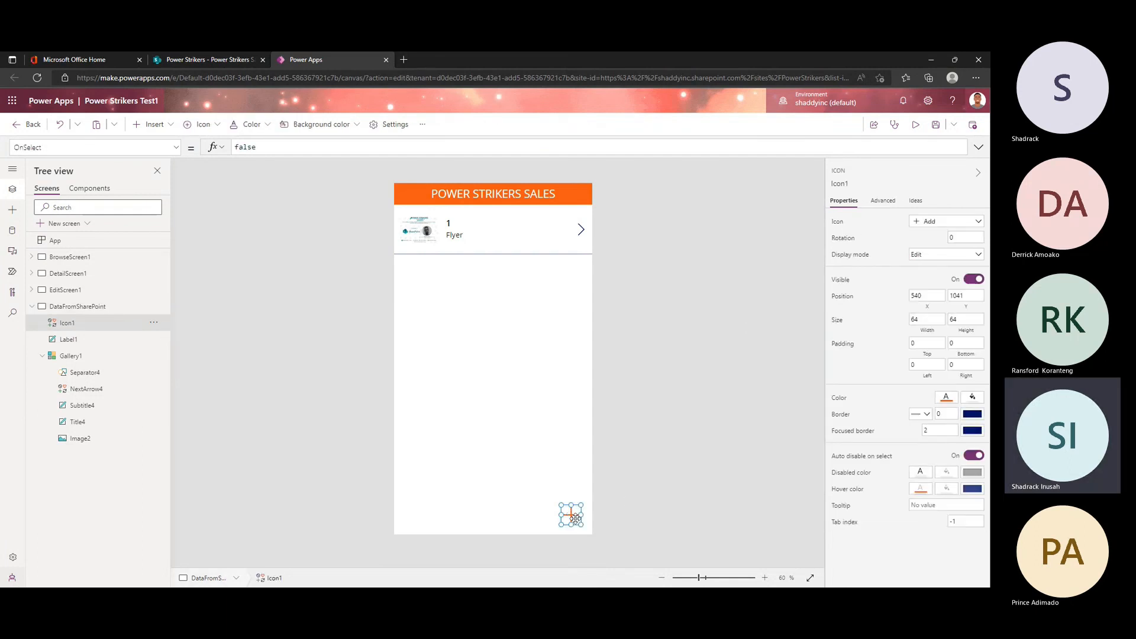
{"action": "left_click", "coordinate": [611, 505]}
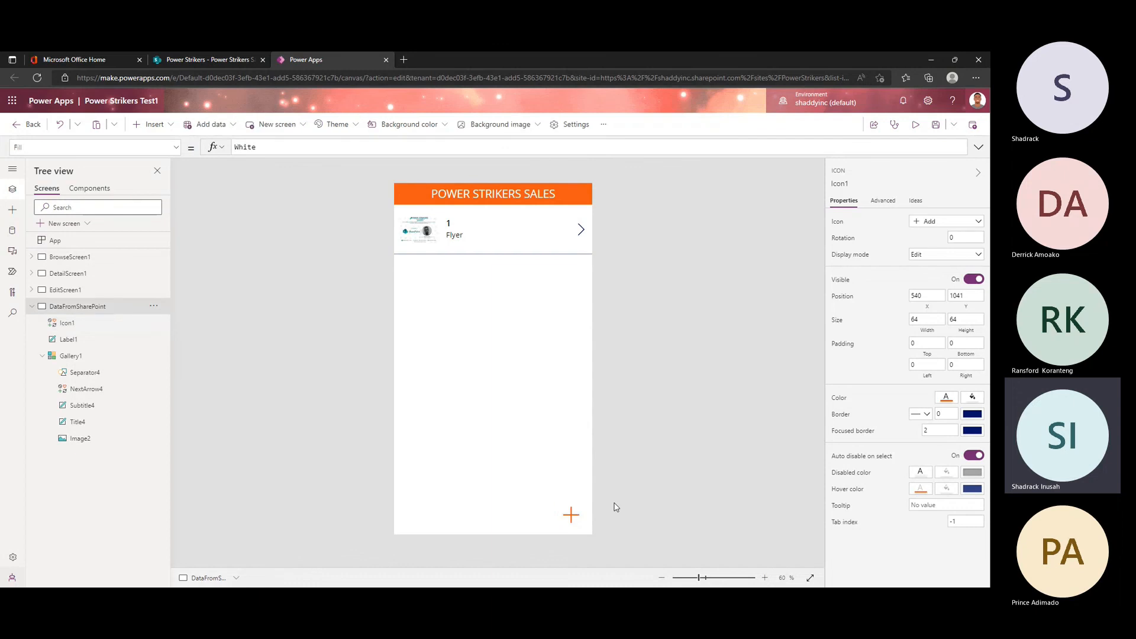
{"action": "left_click", "coordinate": [573, 514]}
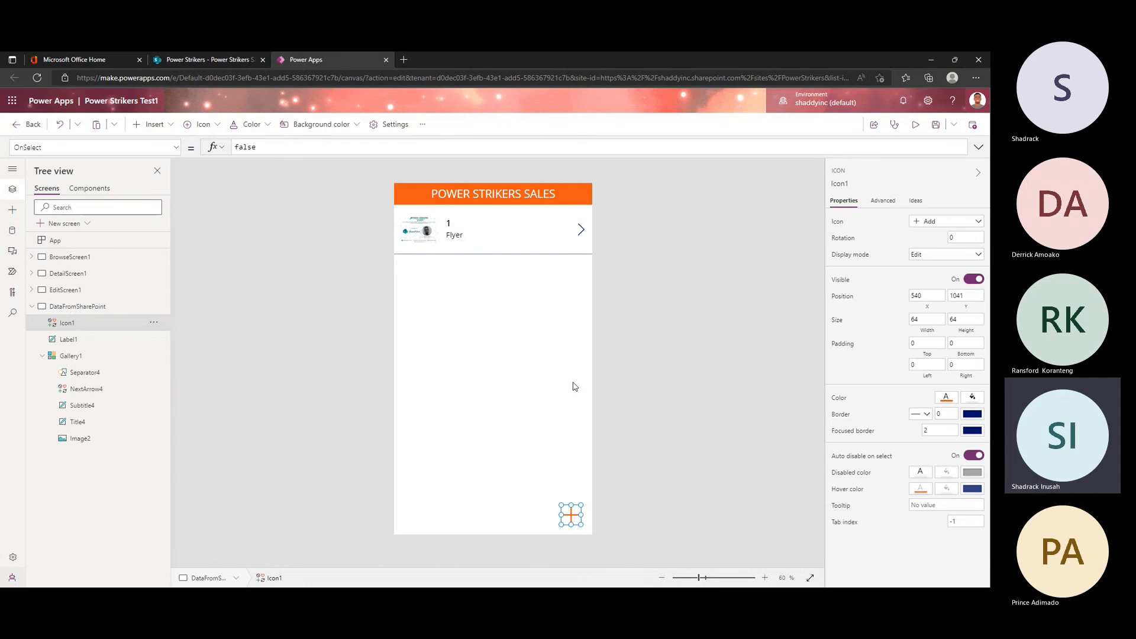
Step: Inspect the OnSelect formula of the new-item icon on BrowseScreen1, then return to the DataFromSharePoint screen
{"action": "left_click", "coordinate": [70, 256]}
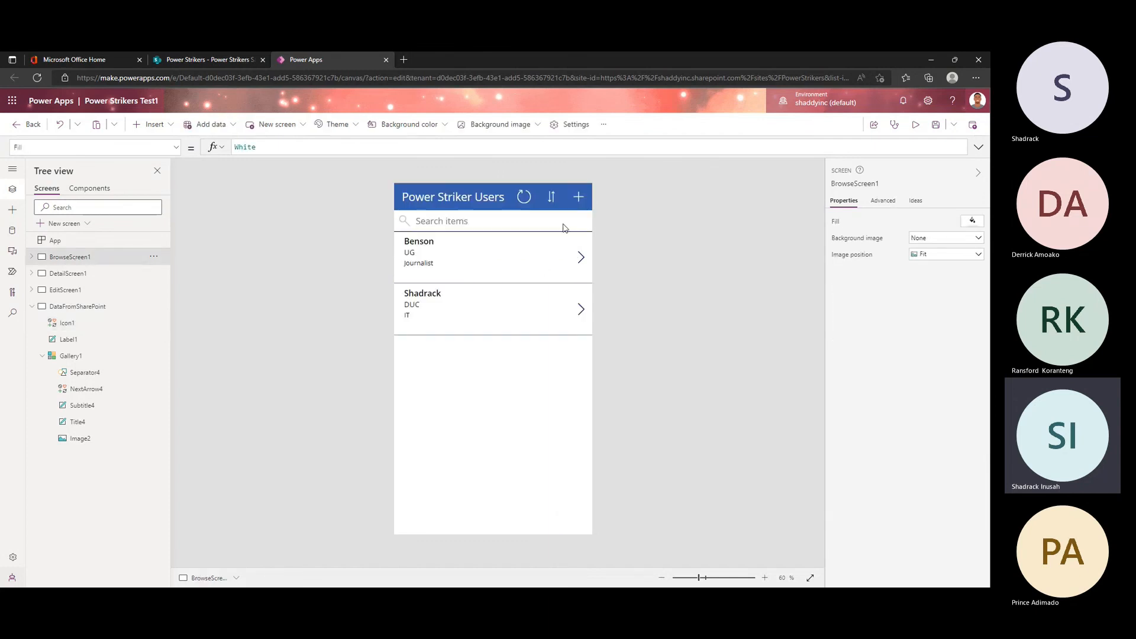
{"action": "left_click", "coordinate": [578, 203]}
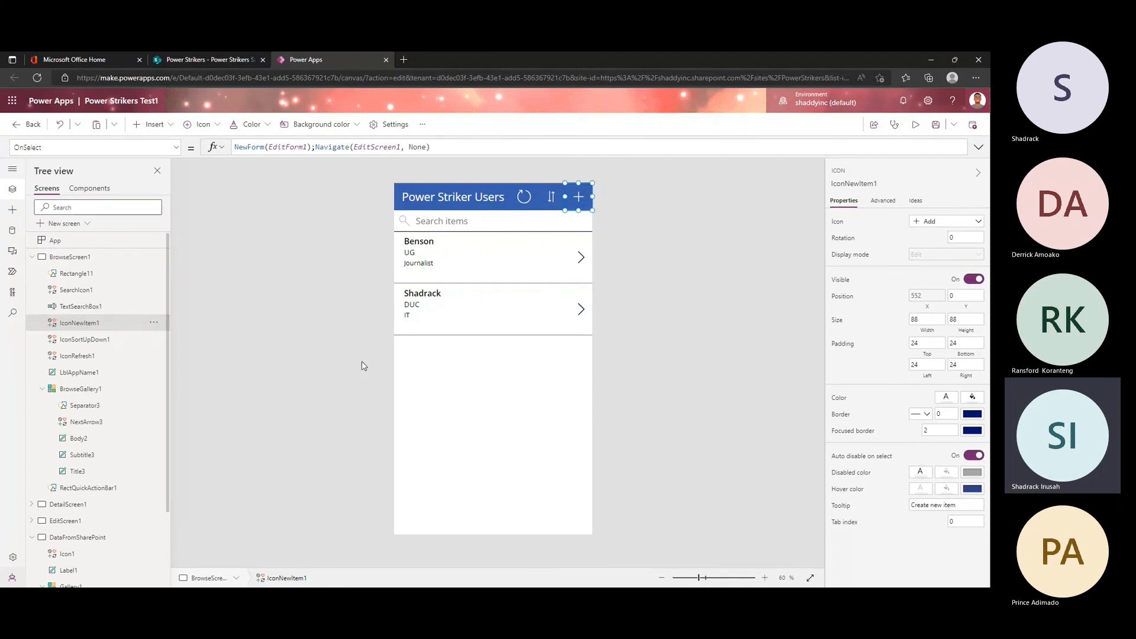
{"action": "left_click", "coordinate": [31, 257]}
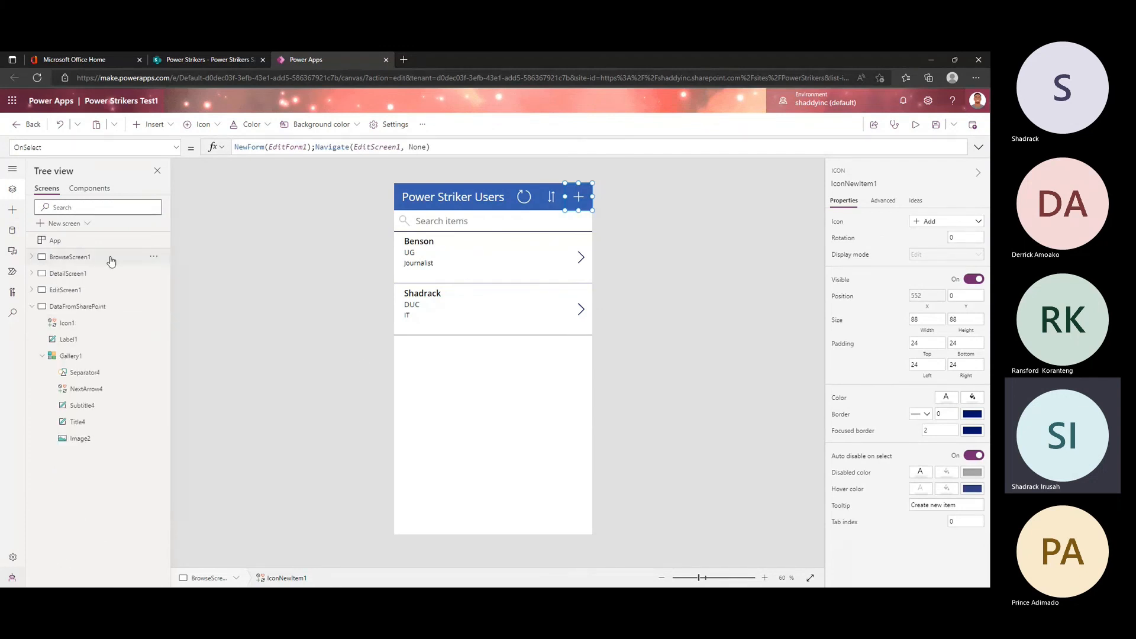
{"action": "left_click", "coordinate": [86, 309]}
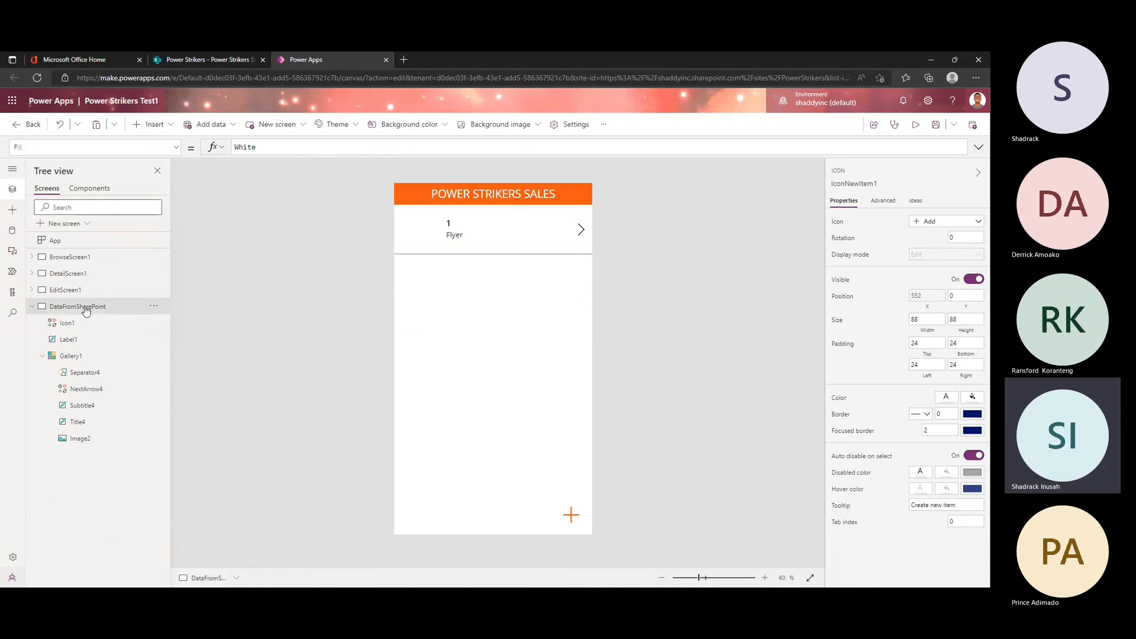
Step: Move the Add icon slightly higher and create a copy of the DataFromSharePoint screen without that icon
{"action": "left_click", "coordinate": [571, 515]}
{"action": "left_click_drag", "start_coordinate": [572, 515], "coordinate": [571, 509]}
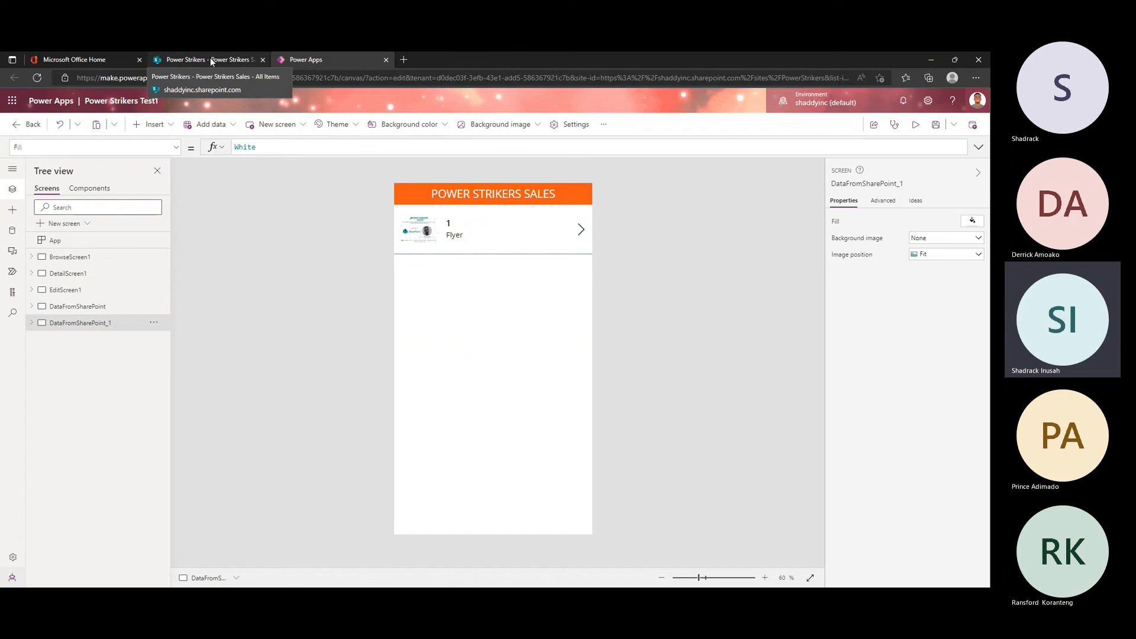
{"action": "left_click", "coordinate": [81, 308]}
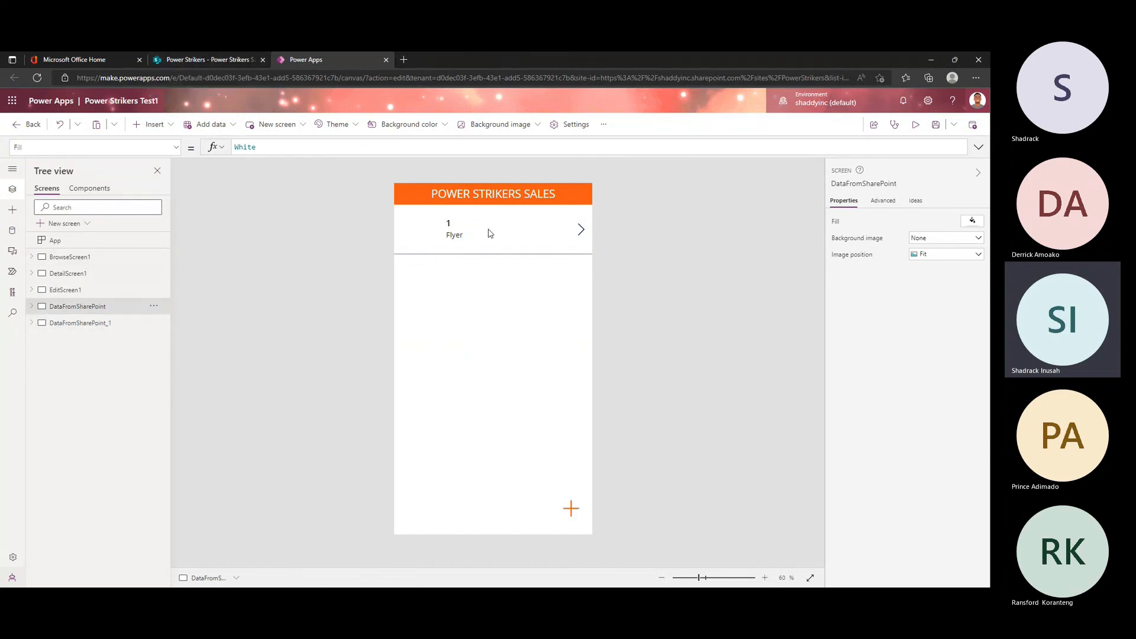
Step: Inspect the gallery's next arrow, then examine BrowseScreen1, EditScreen1 and DetailScreen1 with its form and year of graduation card
{"action": "left_click", "coordinate": [580, 231]}
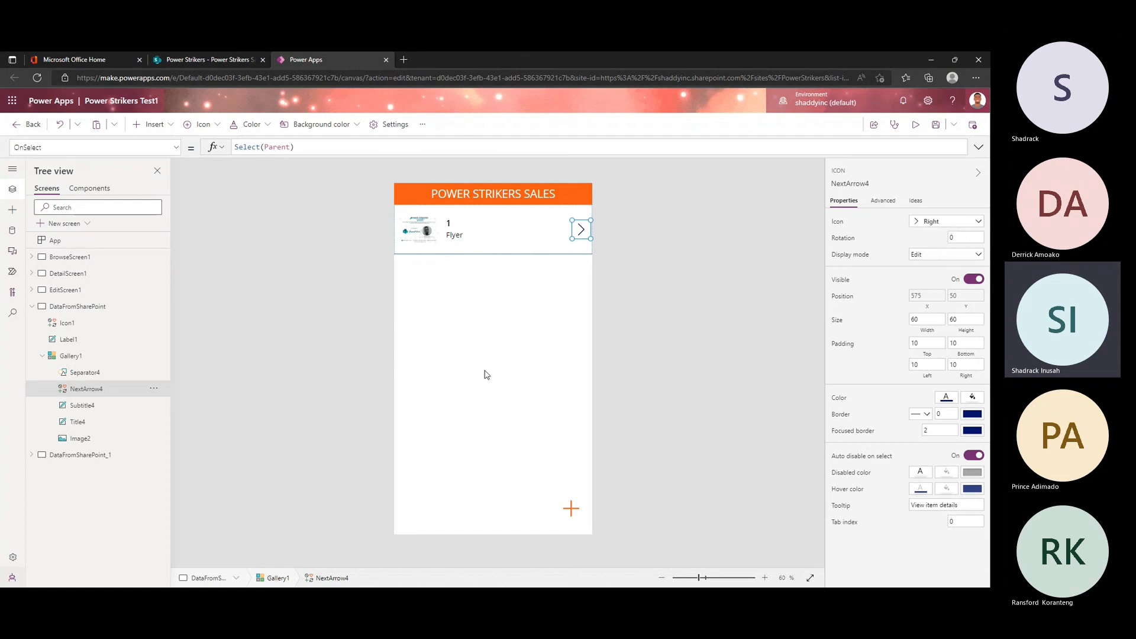
{"action": "left_click", "coordinate": [77, 278]}
{"action": "left_click", "coordinate": [74, 258]}
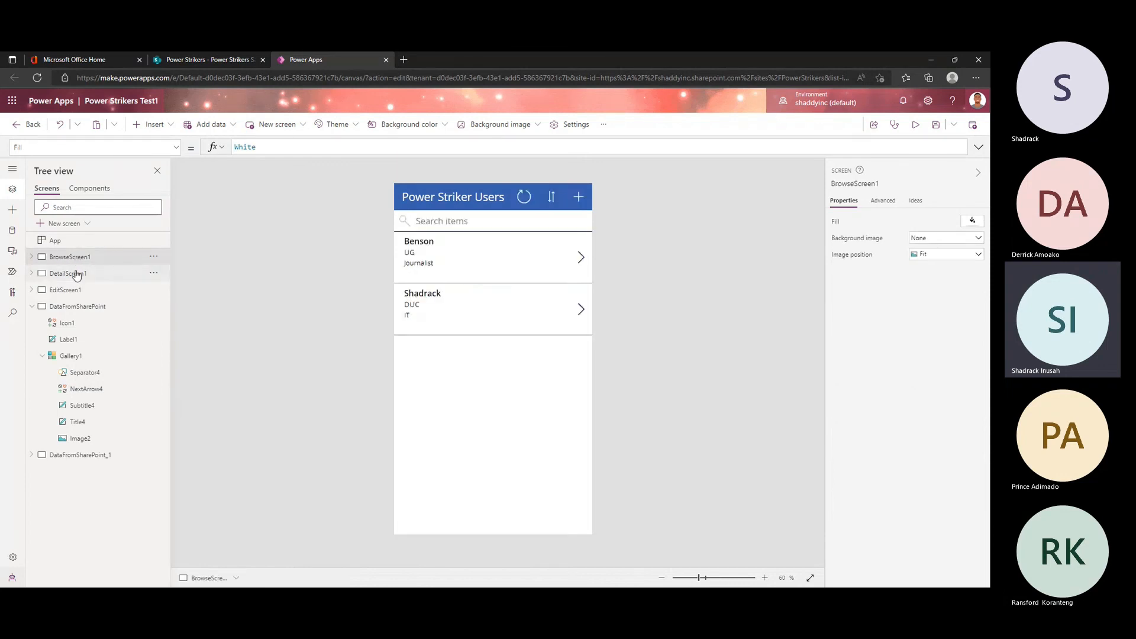
{"action": "left_click", "coordinate": [69, 294]}
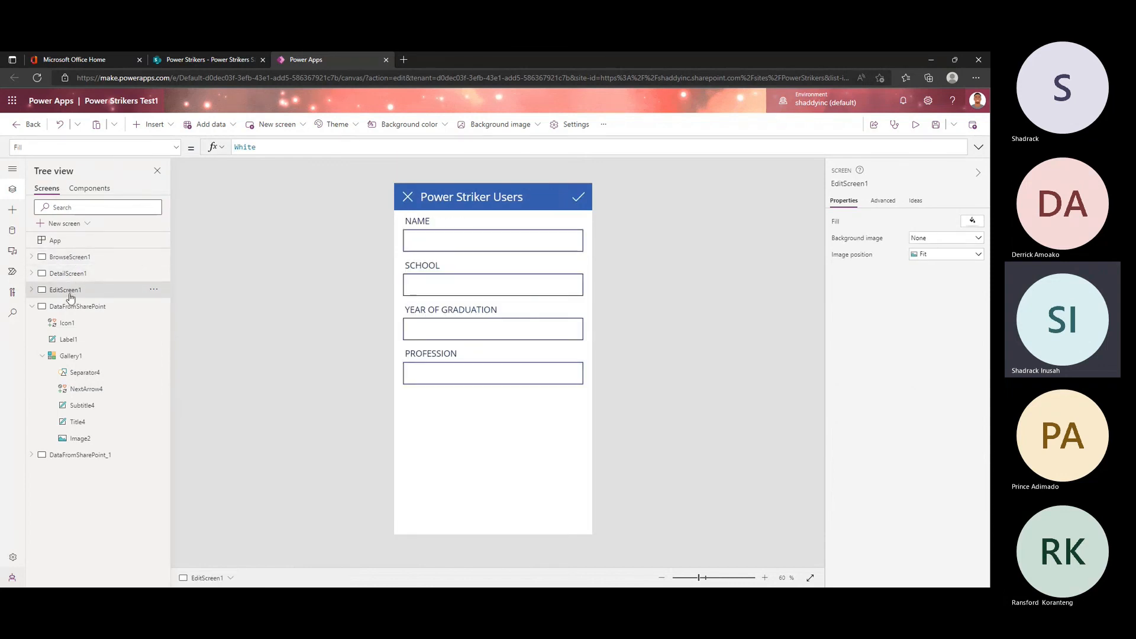
{"action": "left_click", "coordinate": [72, 274]}
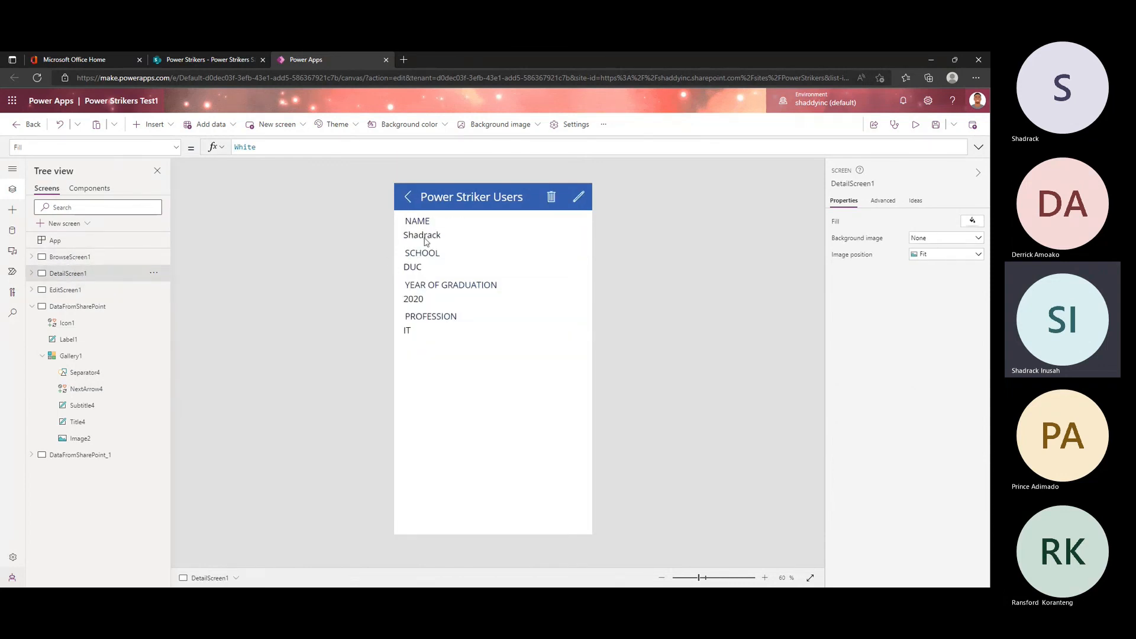
{"action": "left_click", "coordinate": [494, 281]}
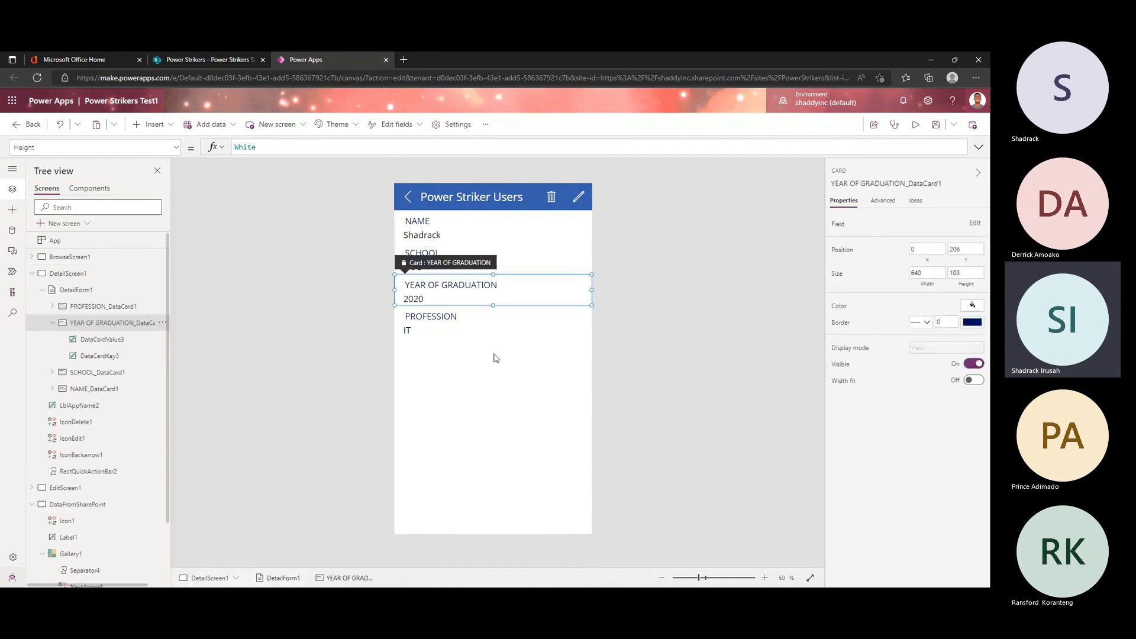
{"action": "left_click", "coordinate": [491, 351]}
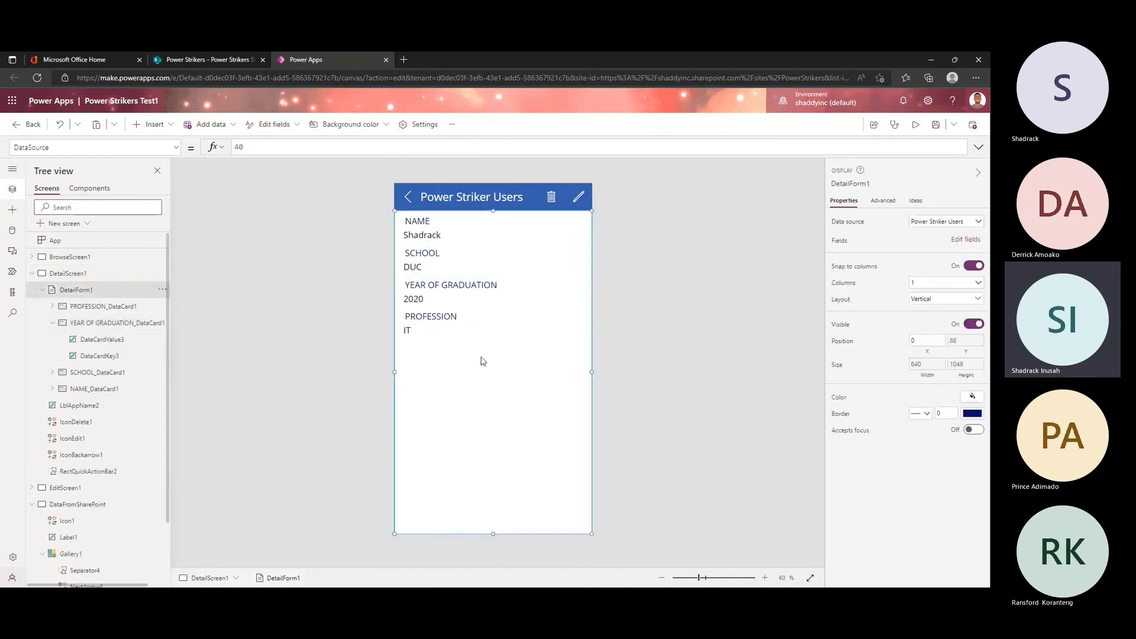
{"action": "left_click", "coordinate": [68, 273]}
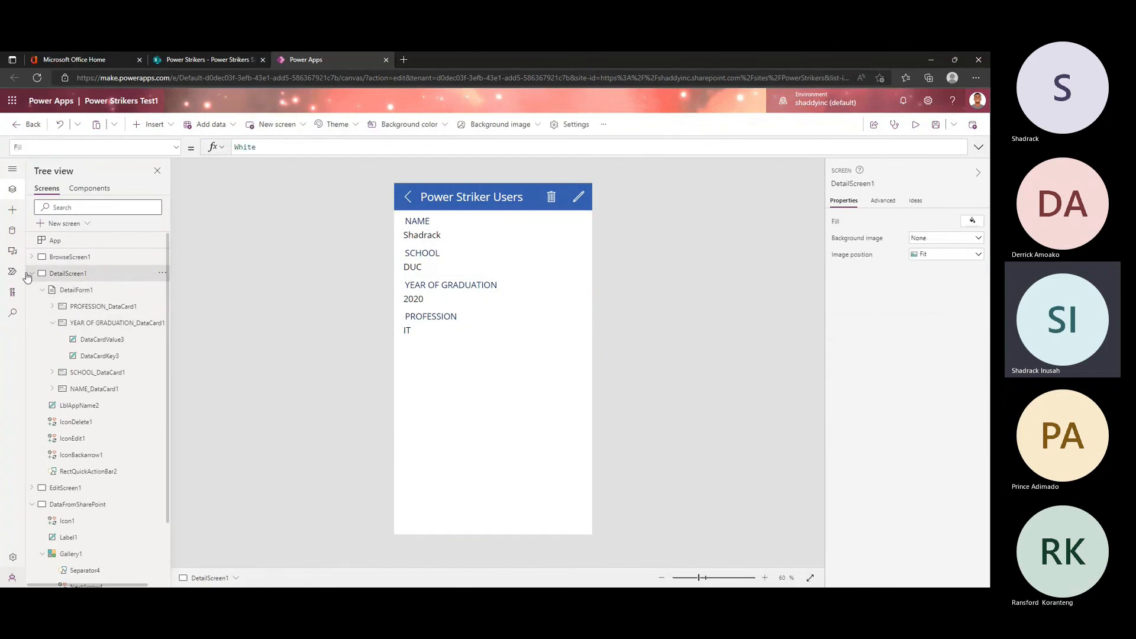
{"action": "left_click", "coordinate": [32, 273]}
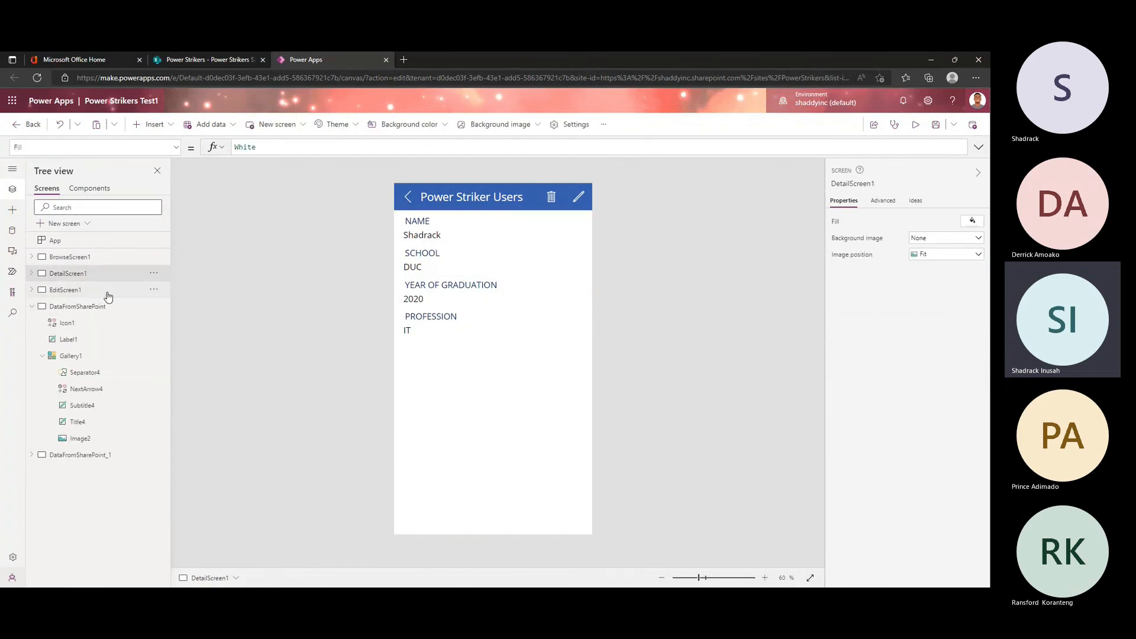
{"action": "left_click", "coordinate": [95, 290]}
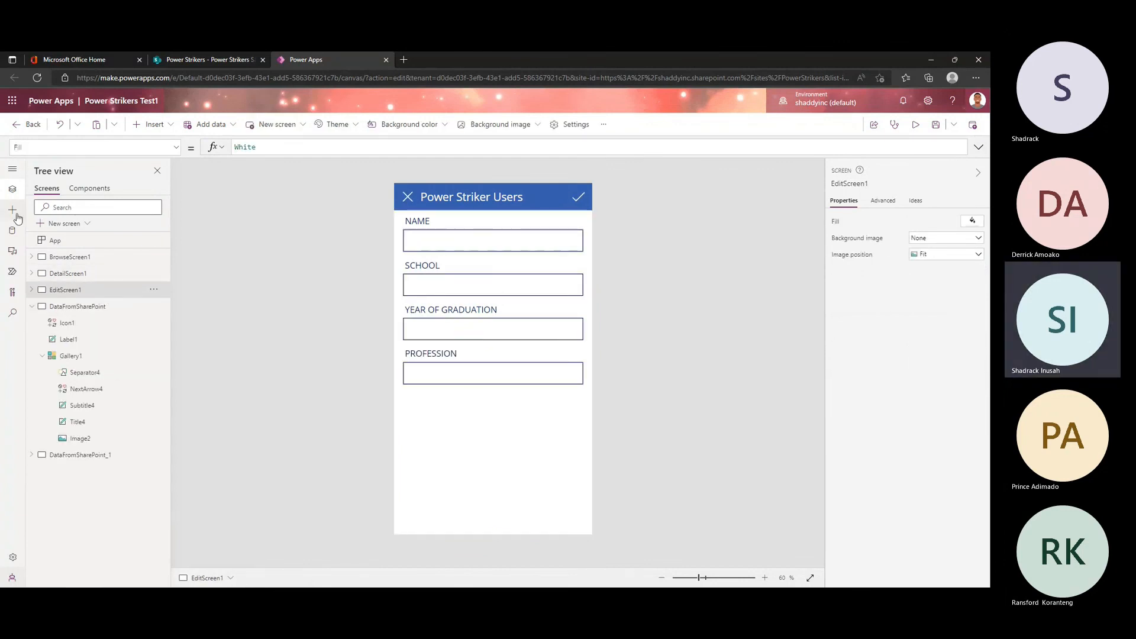
Step: Set BrowseScreen1's background colour to the light blue RGBA(204, 231, 246, 1)
{"action": "left_click", "coordinate": [68, 257]}
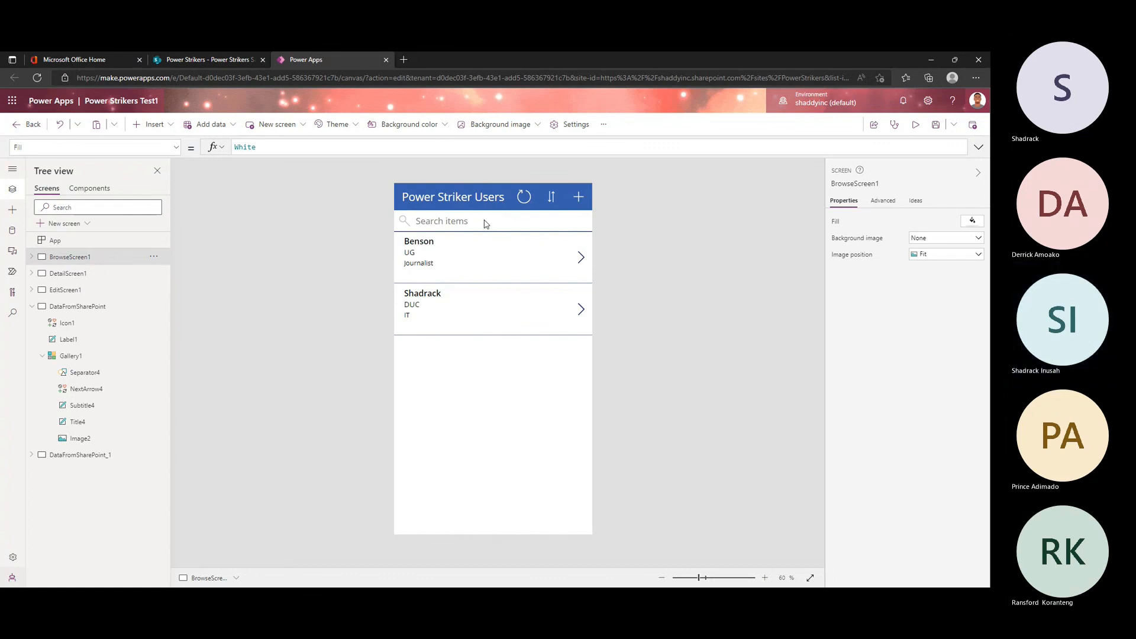
{"action": "left_click", "coordinate": [427, 130]}
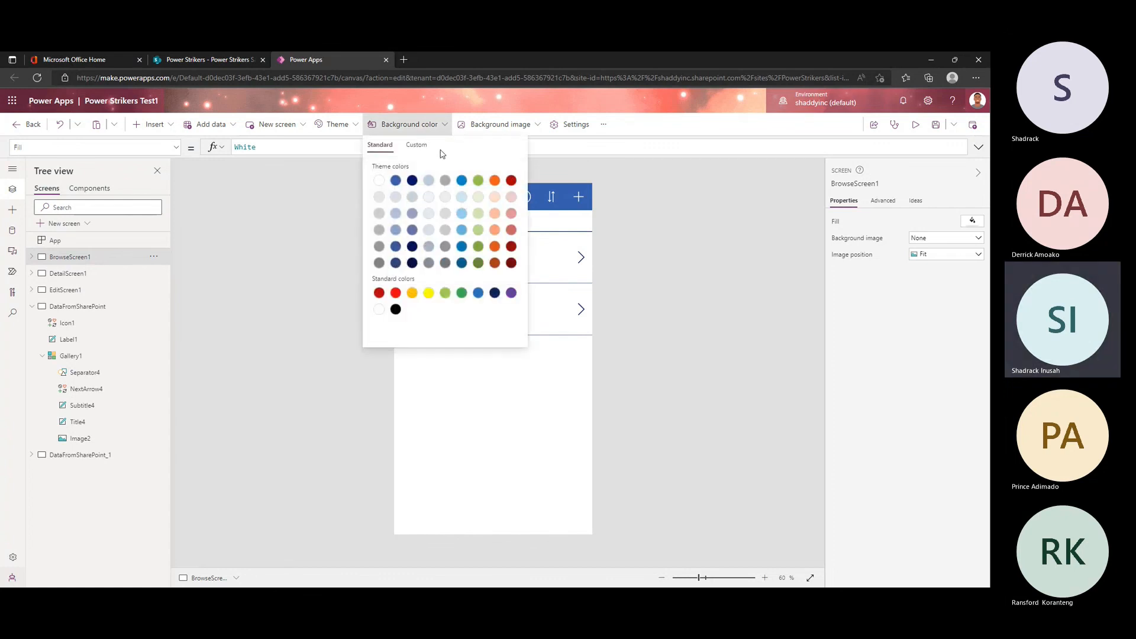
{"action": "left_click", "coordinate": [494, 179]}
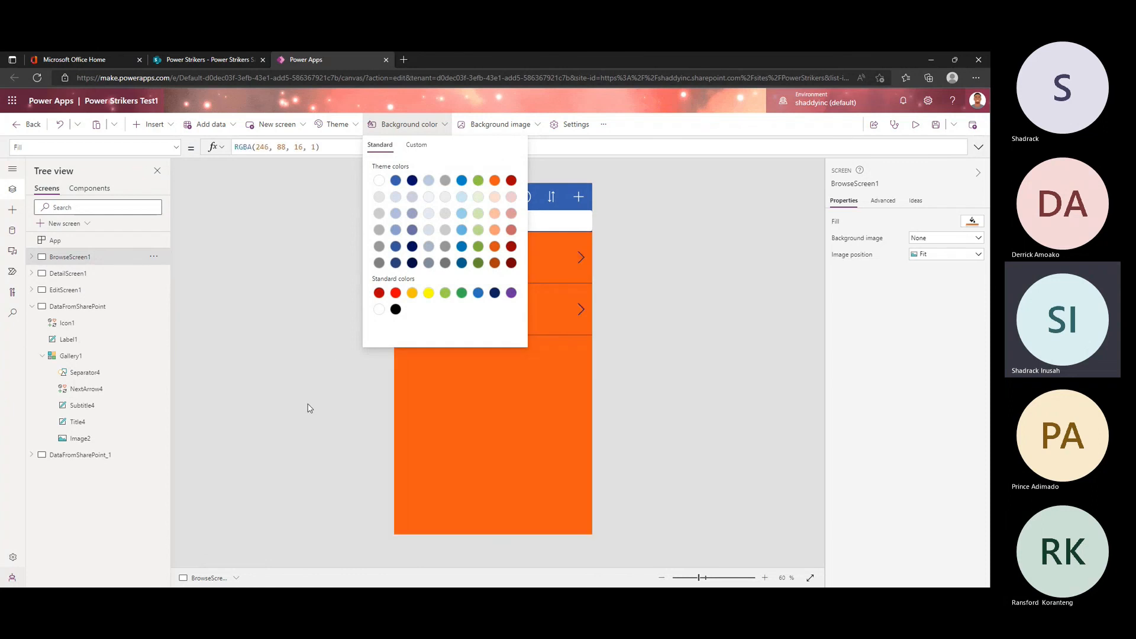
{"action": "left_click", "coordinate": [441, 125]}
{"action": "left_click", "coordinate": [461, 199]}
{"action": "left_click", "coordinate": [329, 340]}
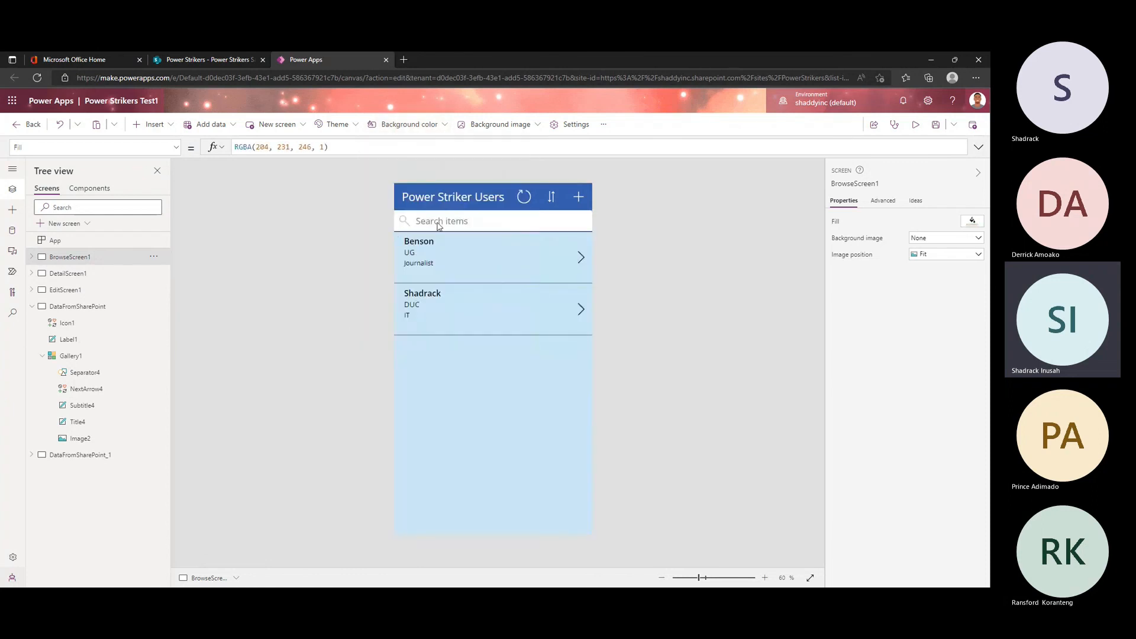
Step: Compare the layouts of the detail, edit, browse and DataFromSharePoint screens, then inspect the copied screen and Gallery1
{"action": "left_click", "coordinate": [78, 274]}
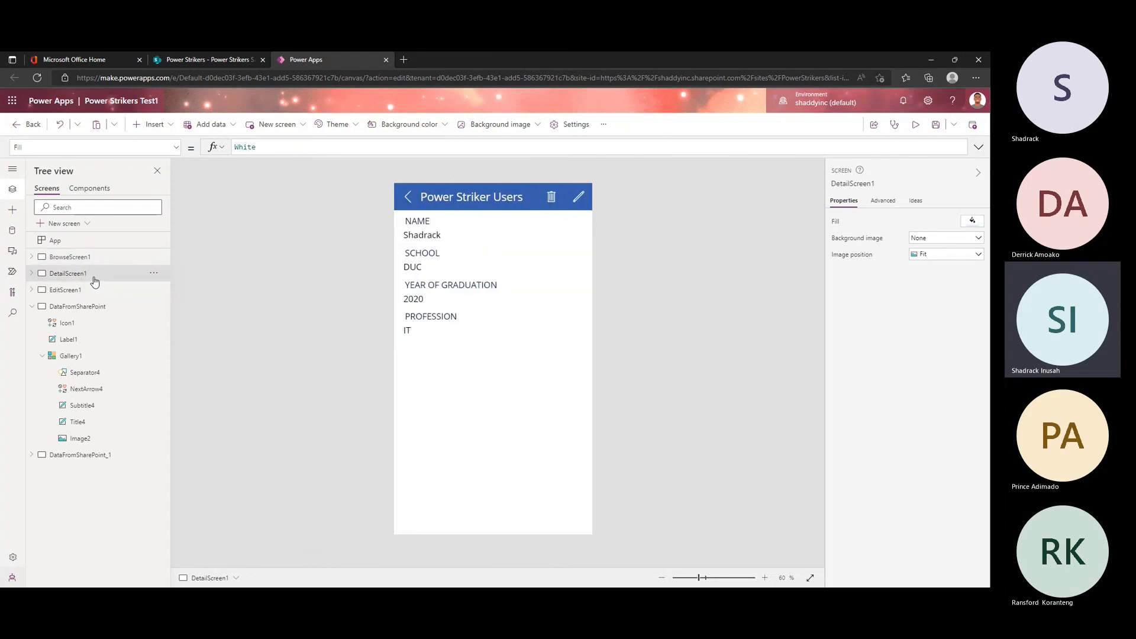
{"action": "left_click", "coordinate": [93, 290]}
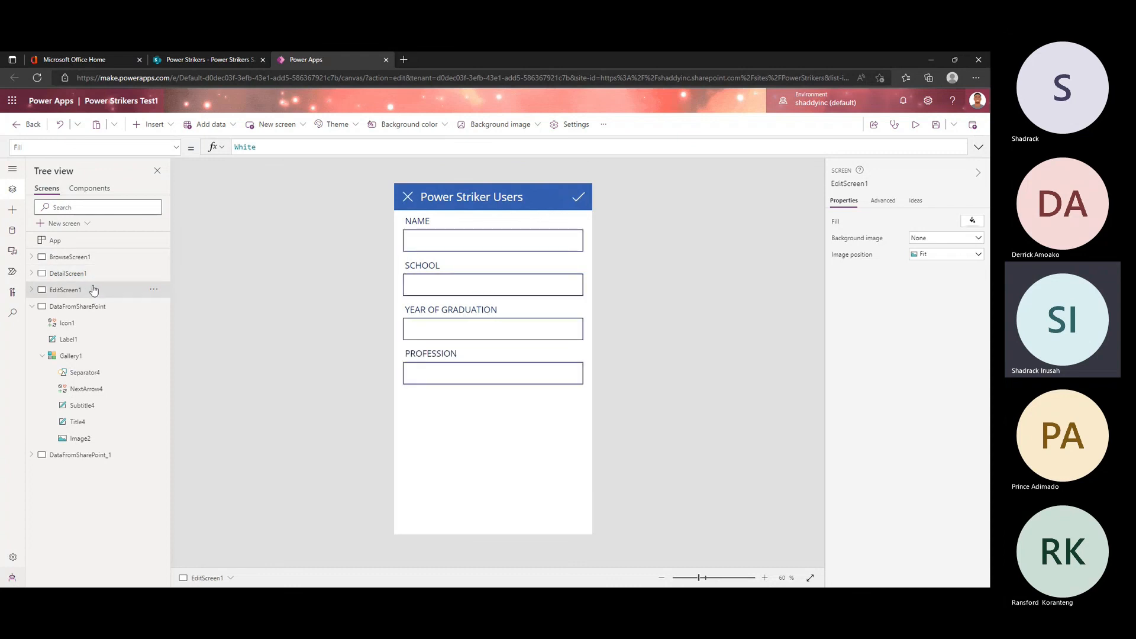
{"action": "left_click", "coordinate": [93, 306]}
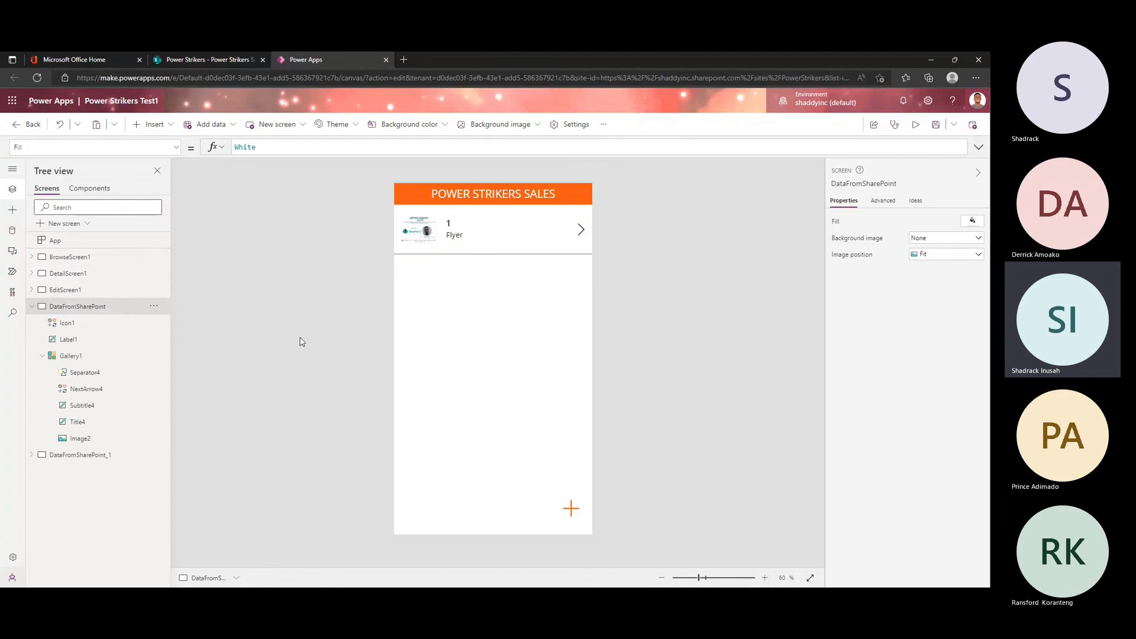
{"action": "left_click", "coordinate": [32, 306]}
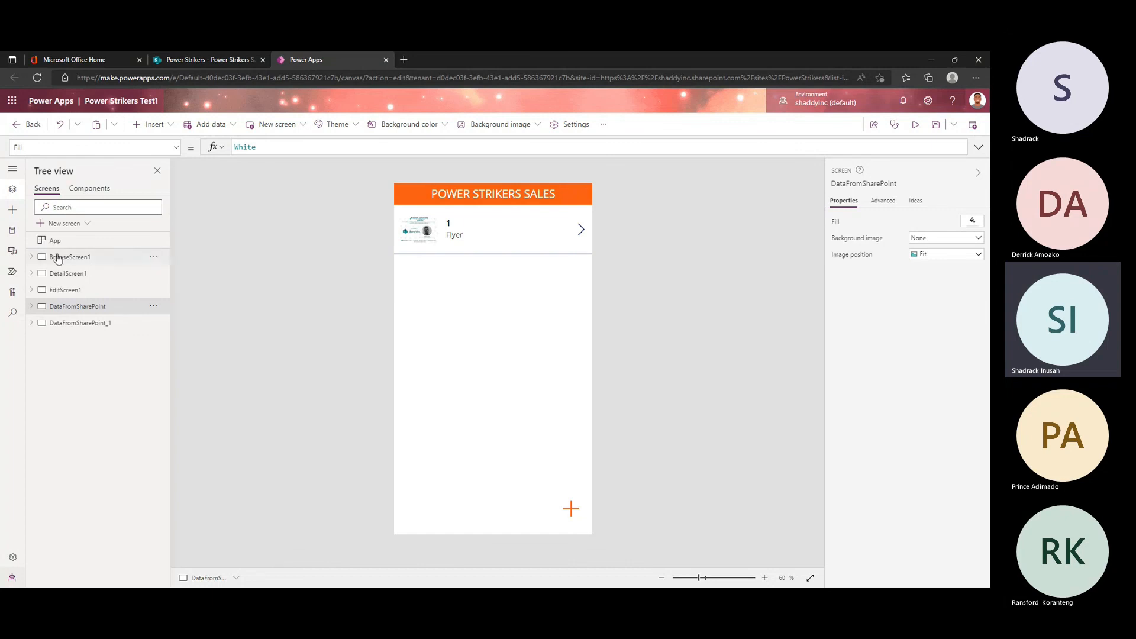
{"action": "left_click", "coordinate": [96, 275]}
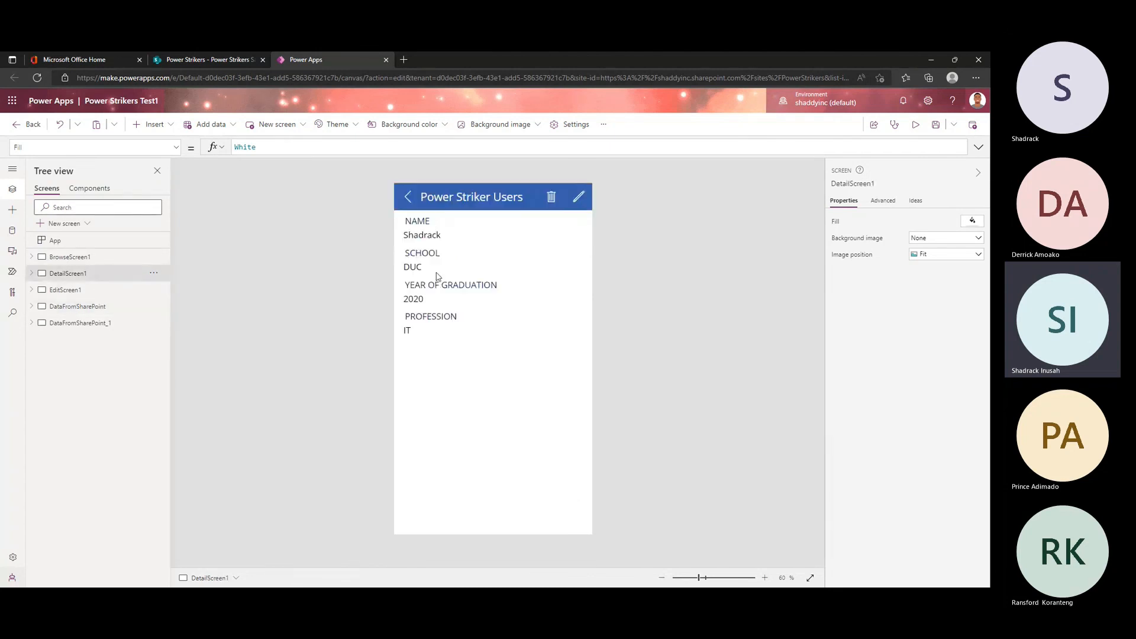
{"action": "left_click", "coordinate": [98, 295]}
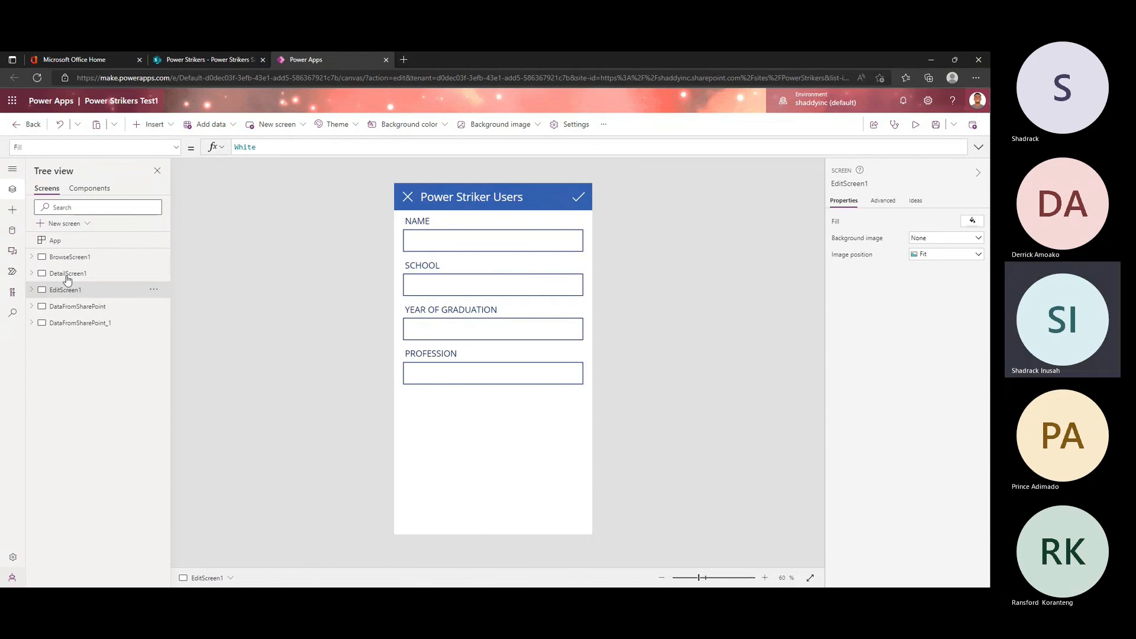
{"action": "left_click", "coordinate": [74, 257]}
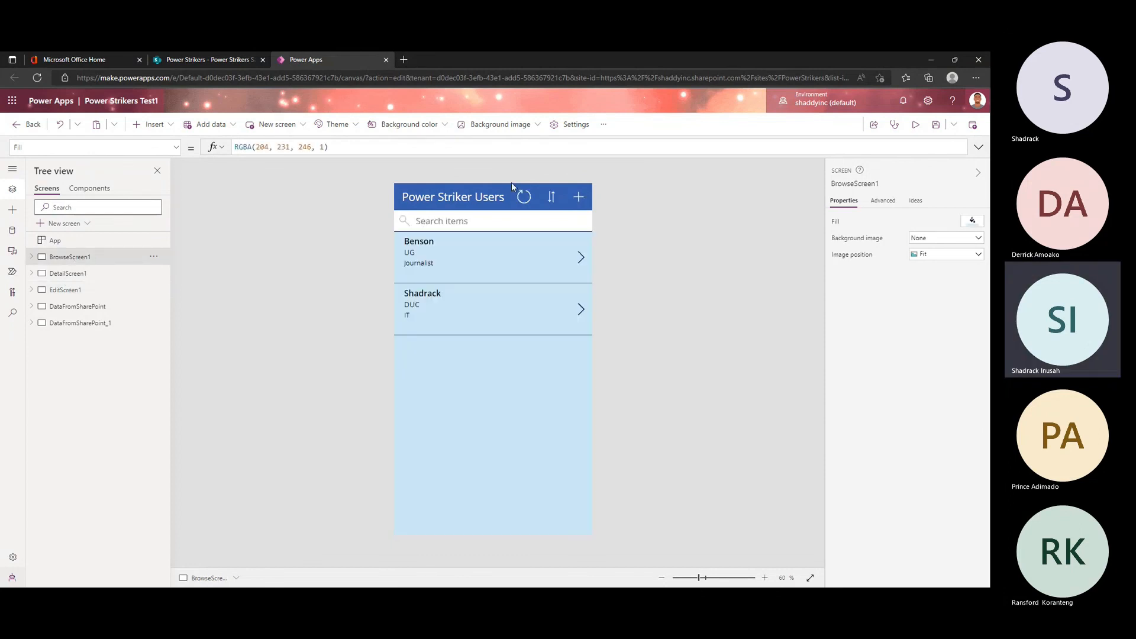
{"action": "left_click", "coordinate": [98, 307]}
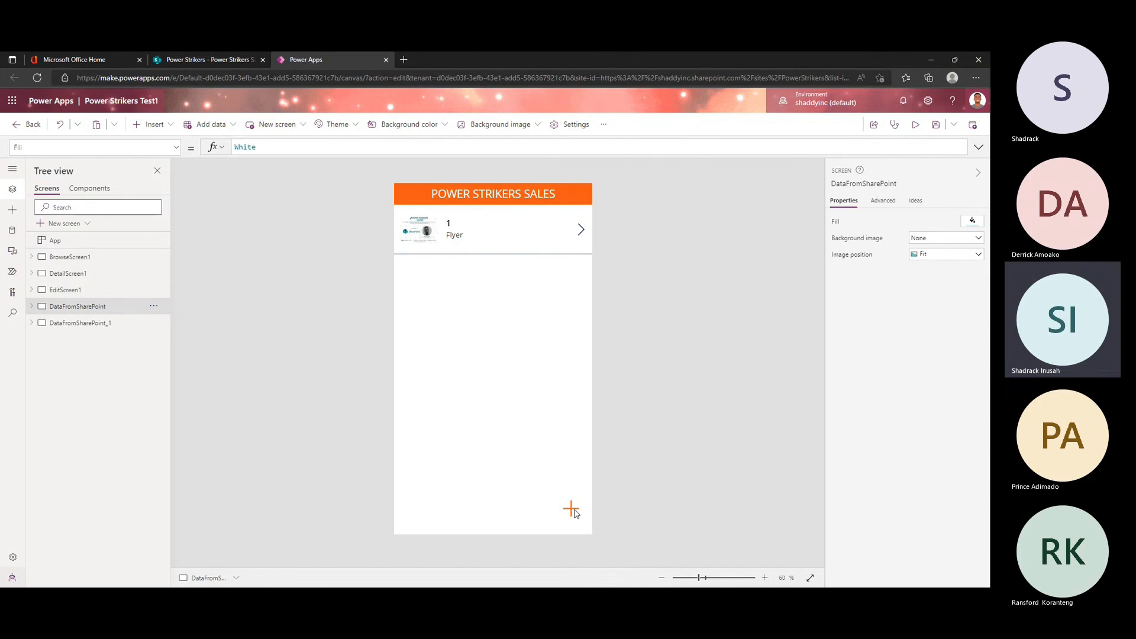
{"action": "left_click", "coordinate": [571, 509]}
{"action": "left_click", "coordinate": [76, 257]}
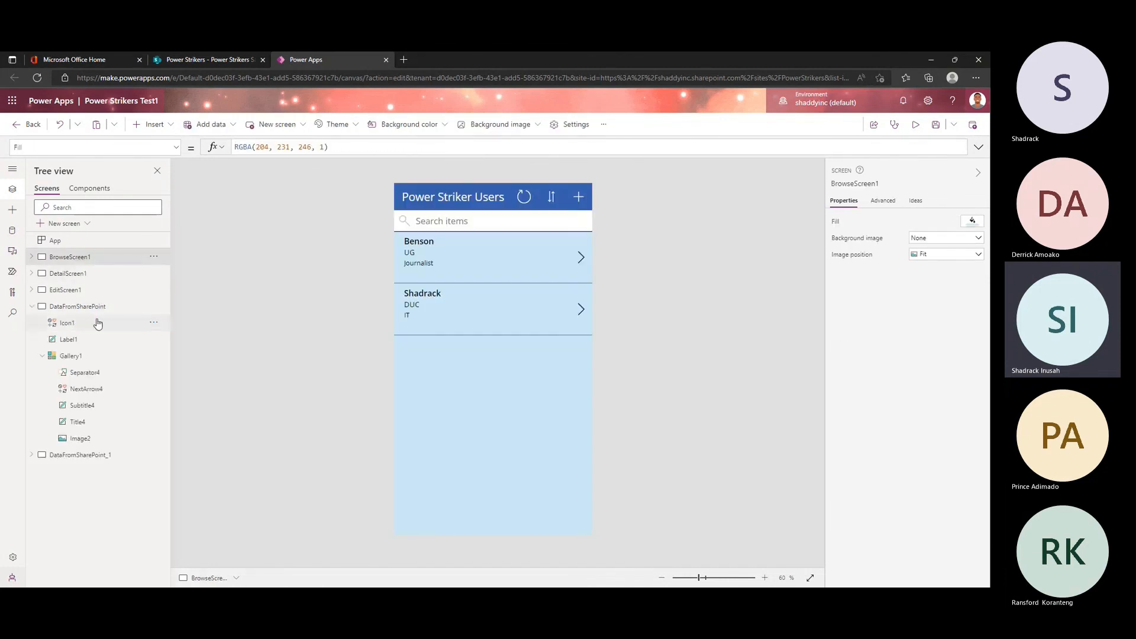
{"action": "left_click", "coordinate": [82, 461]}
{"action": "left_click", "coordinate": [102, 356]}
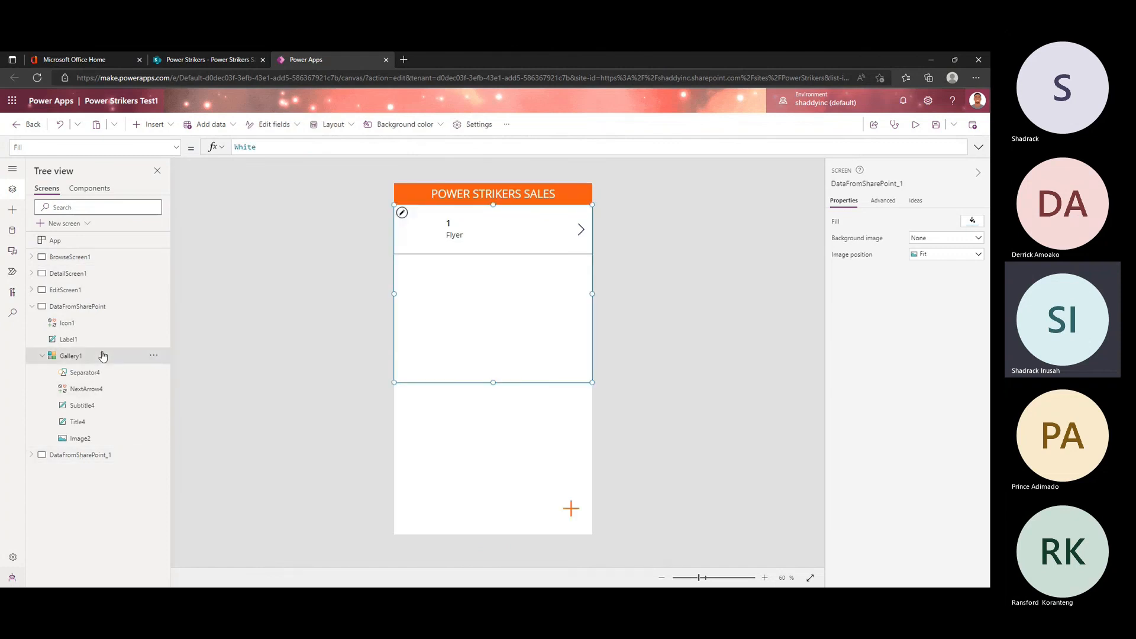
Step: Copy the orange Add icon from the DataFromSharePoint screen into the lower part of BrowseScreen1
{"action": "left_click", "coordinate": [107, 323]}
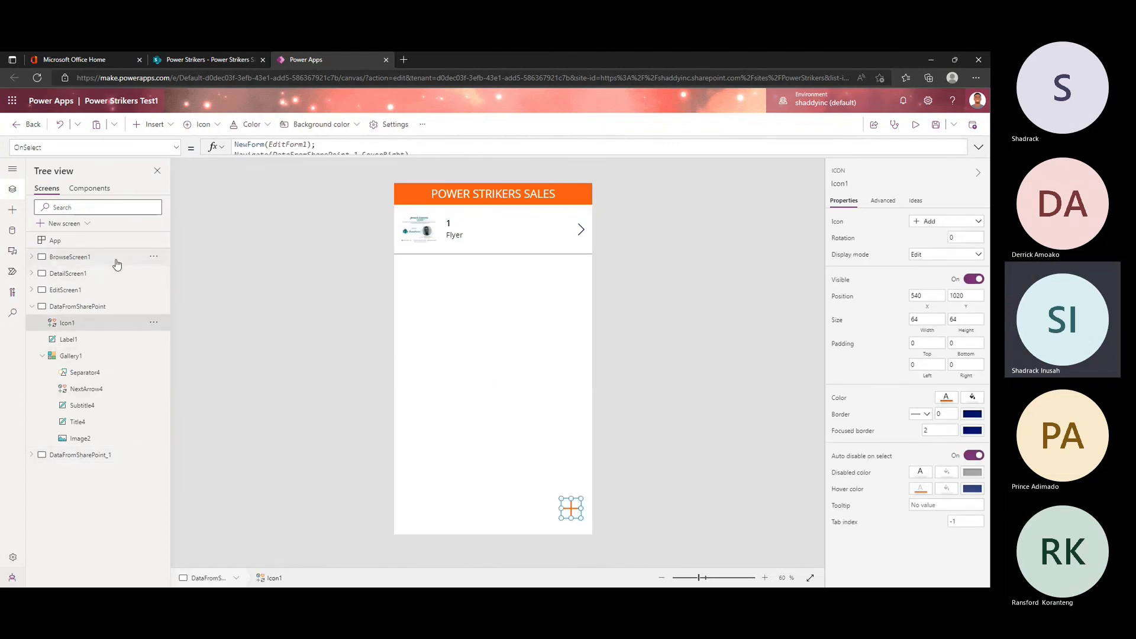
{"action": "left_click", "coordinate": [116, 261]}
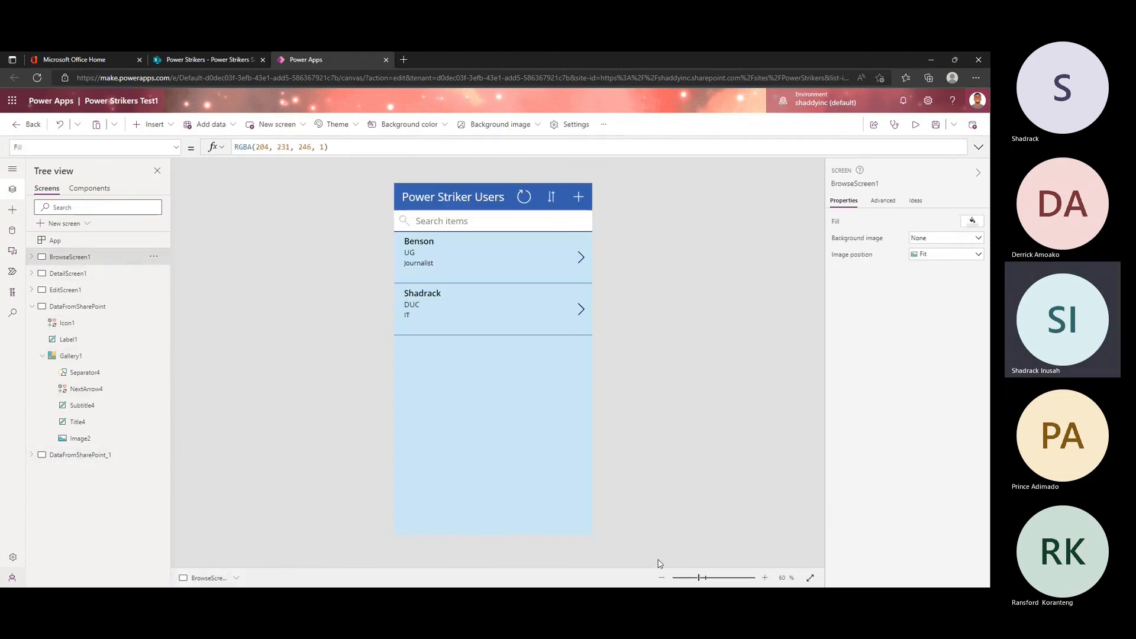
{"action": "left_click", "coordinate": [549, 494]}
{"action": "key", "text": "ctrl+v"}
Step: Transfer the header plus icon's OnSelect formula, NewForm(EditForm1);Navigate(EditScreen1, ScreenTransition.None), to the pasted Add icon and delete the header icon
{"action": "left_click", "coordinate": [578, 196]}
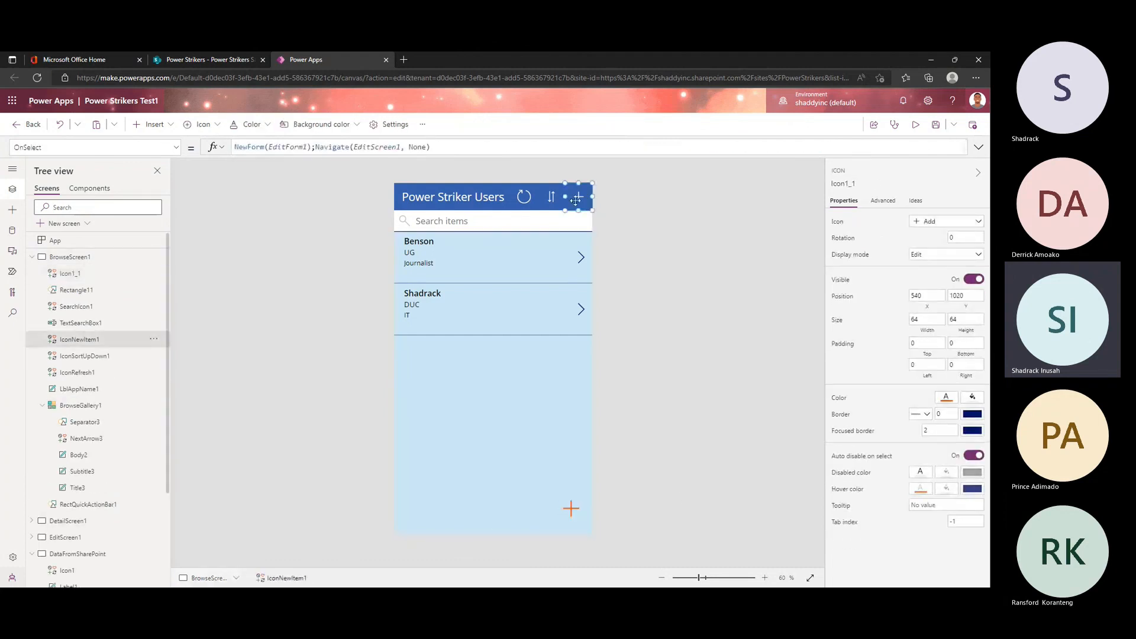
{"action": "left_click", "coordinate": [561, 150]}
{"action": "key", "text": "ctrl+a"}
{"action": "key", "text": "ctrl+c"}
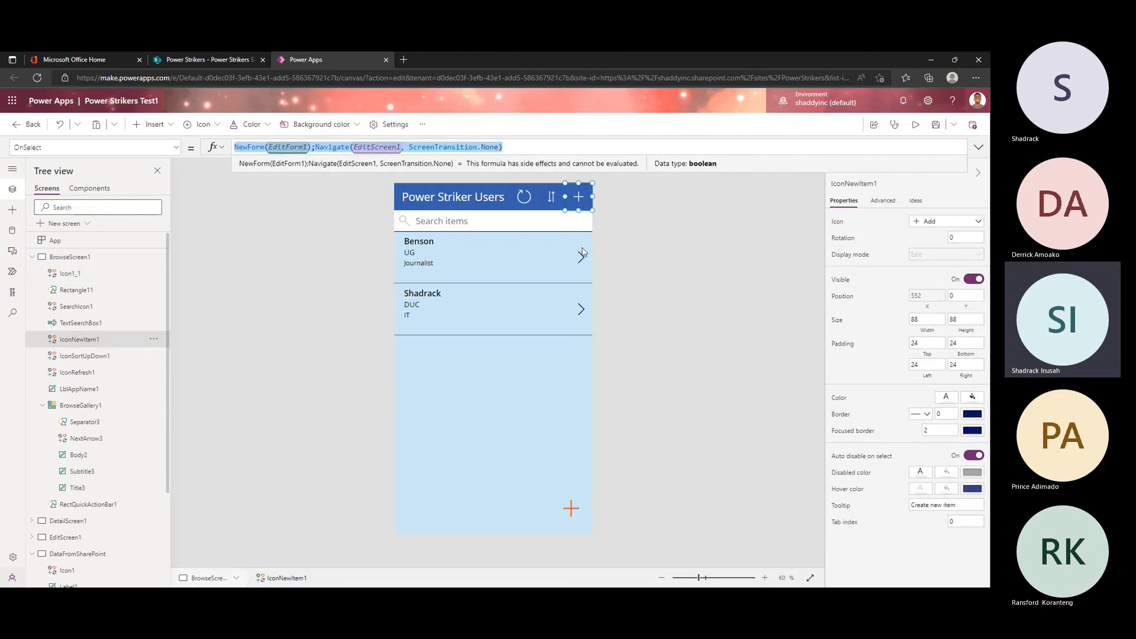
{"action": "left_click", "coordinate": [579, 201]}
{"action": "key", "text": "Delete"}
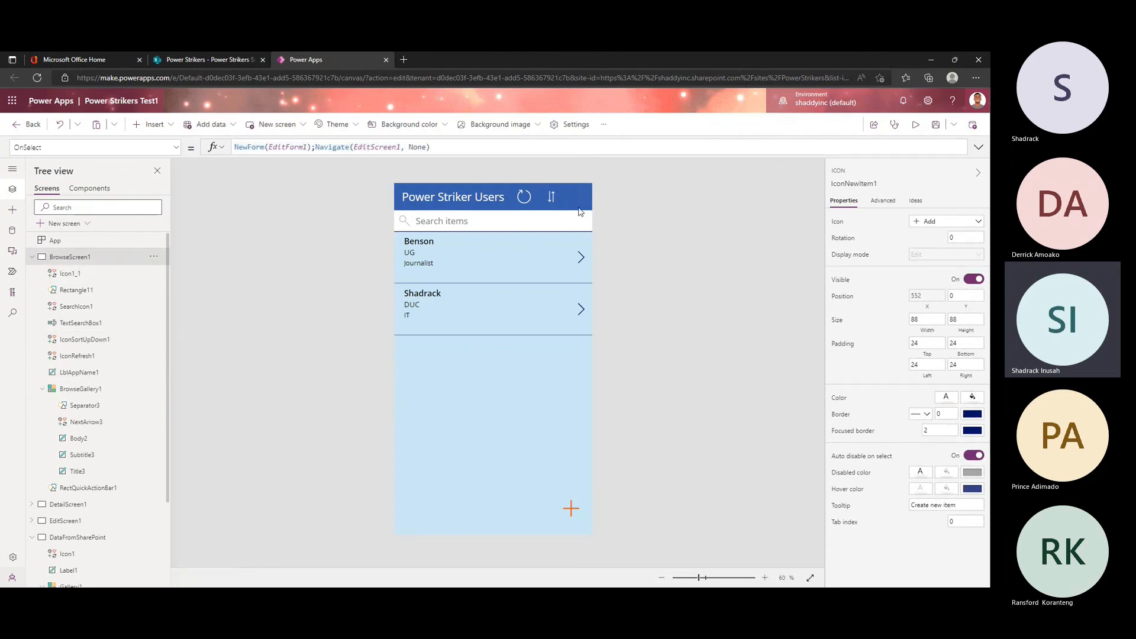
{"action": "left_click", "coordinate": [579, 514]}
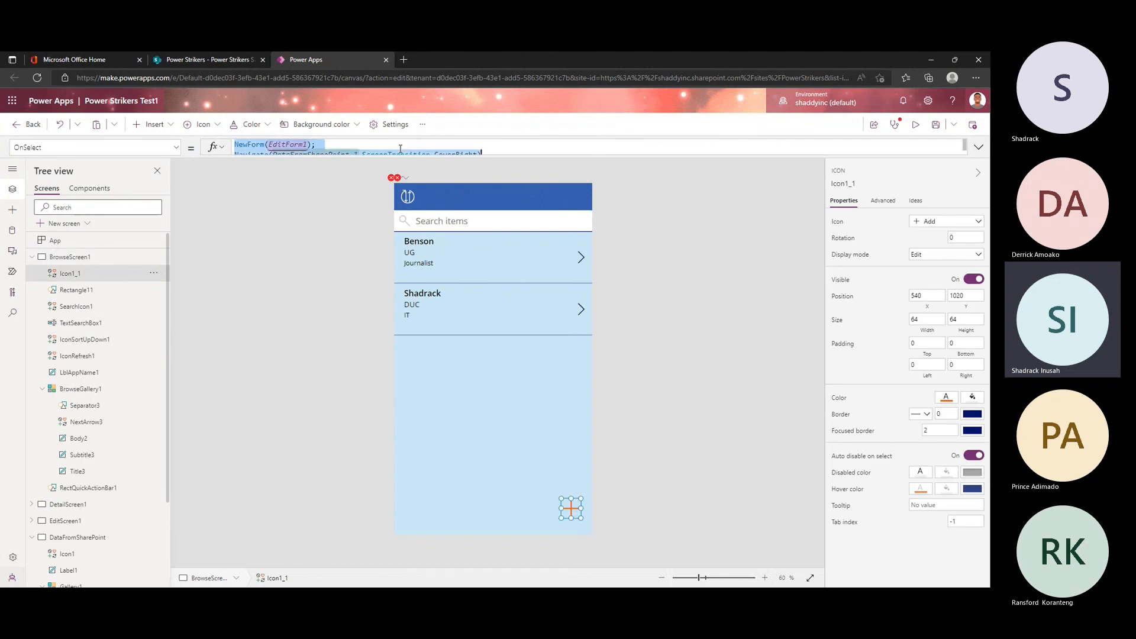
{"action": "key", "text": "ctrl+v"}
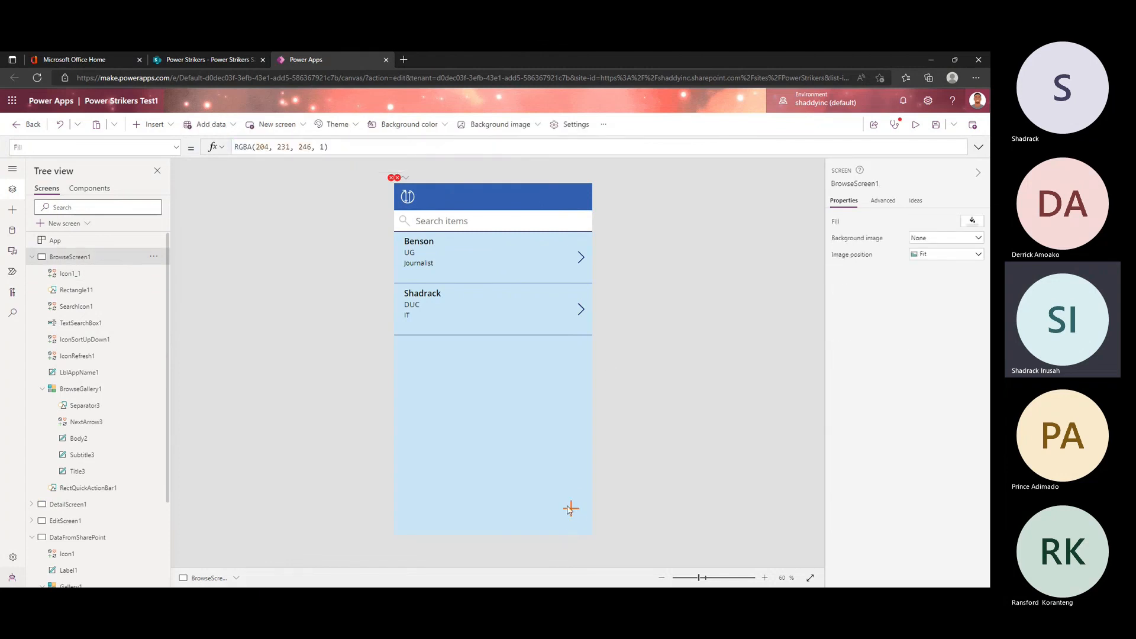
Step: Preview the app from BrowseScreen1 and test opening and cancelling the new-item form with the orange Add icon
{"action": "left_click", "coordinate": [915, 125]}
{"action": "left_click", "coordinate": [599, 550]}
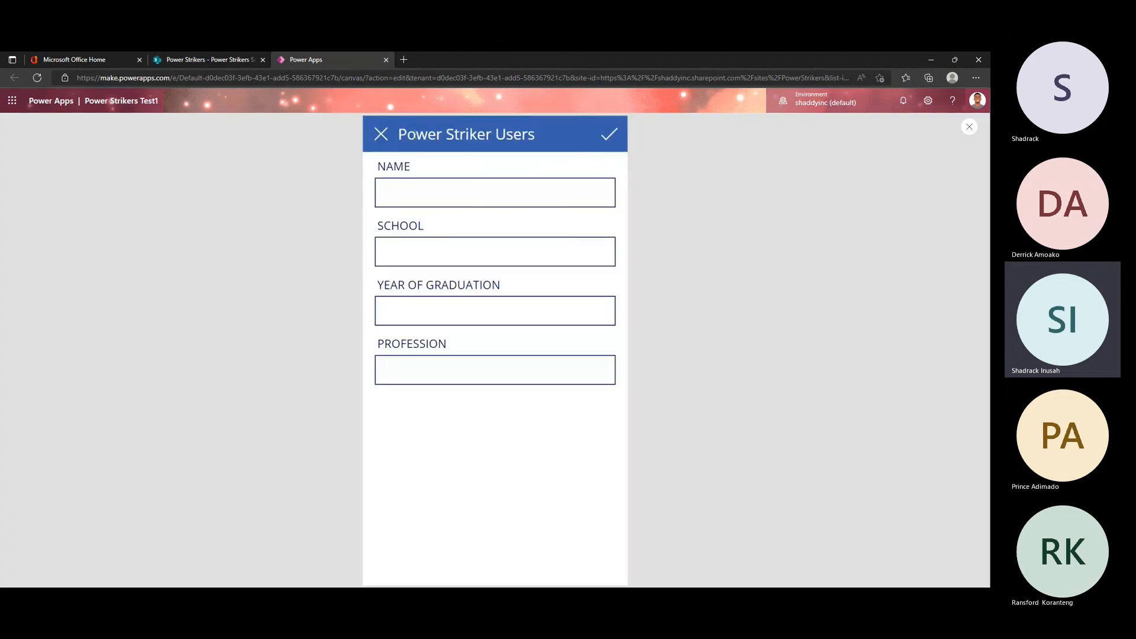
{"action": "left_click", "coordinate": [382, 139]}
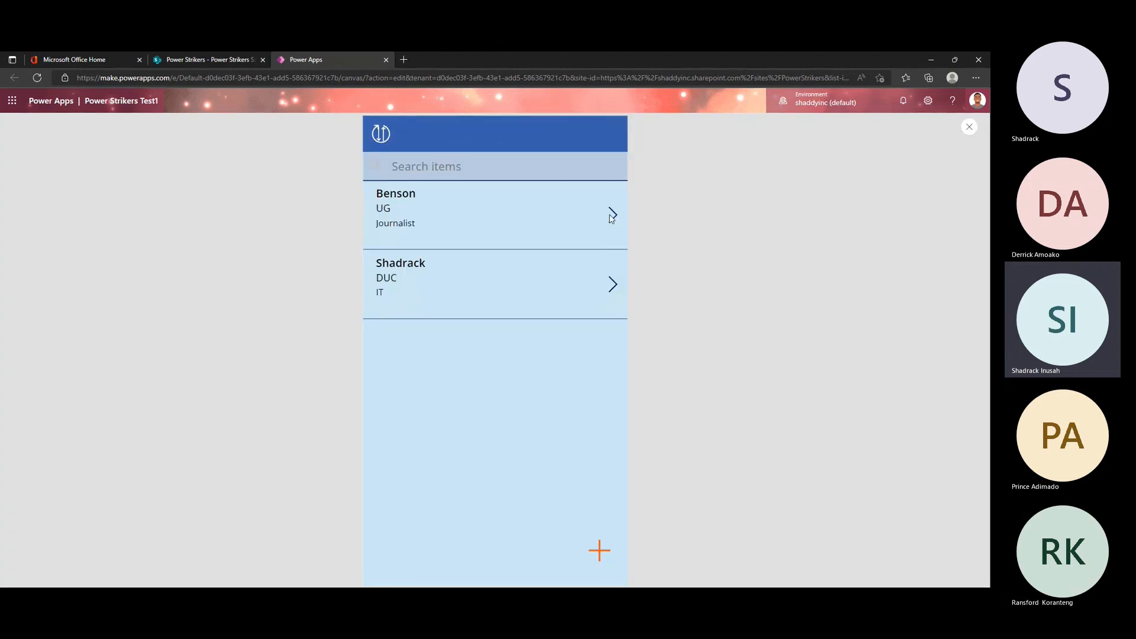
{"action": "left_click", "coordinate": [601, 551]}
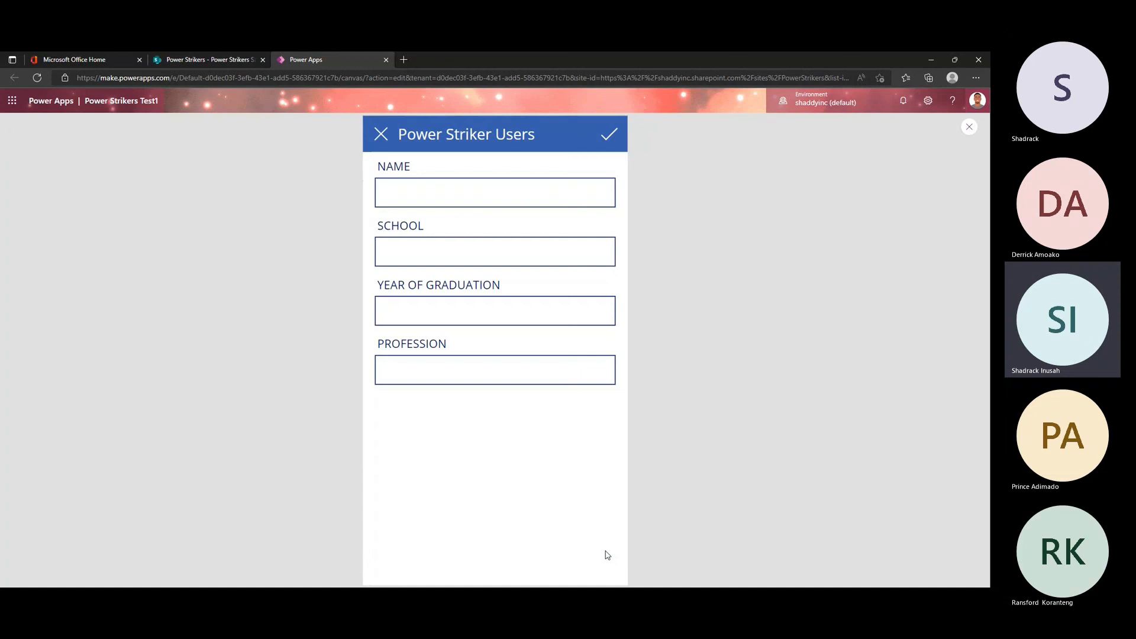
{"action": "left_click", "coordinate": [381, 134]}
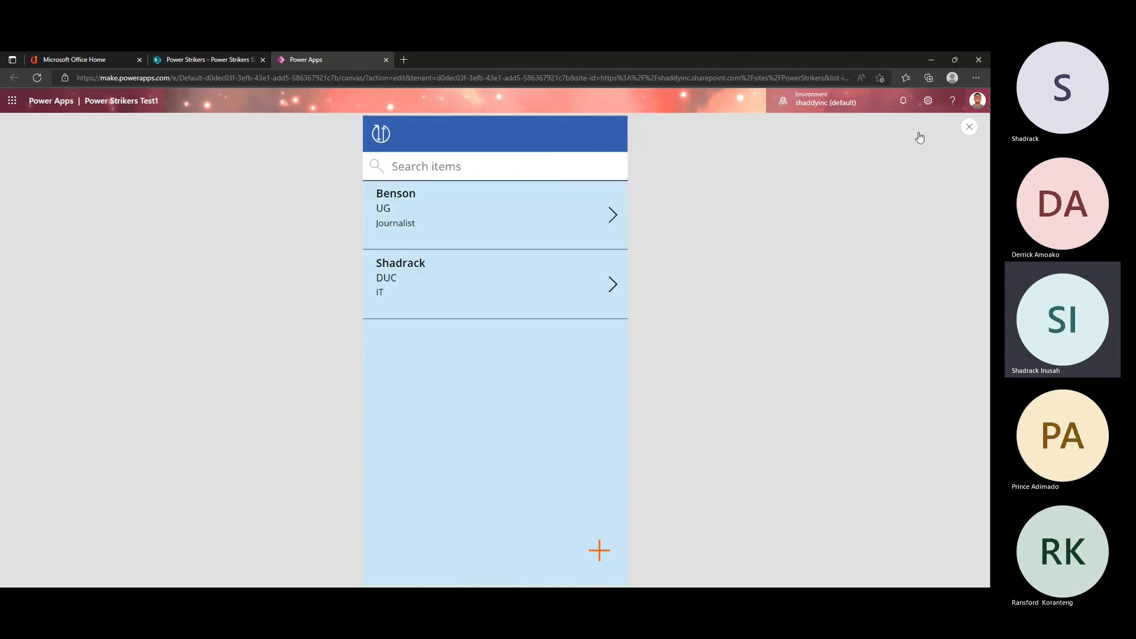
{"action": "key", "text": "Escape"}
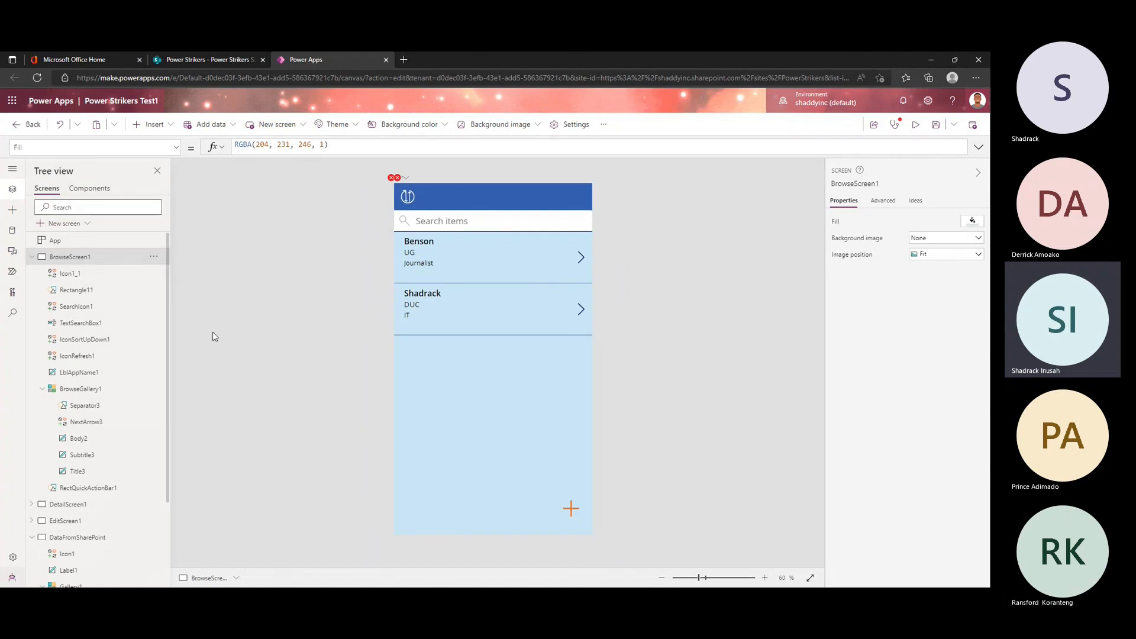
Step: Inspect the OnSelect action of BrowseScreen1's next arrow, then follow it to DetailScreen1 and check the edit icon
{"action": "left_click", "coordinate": [32, 257]}
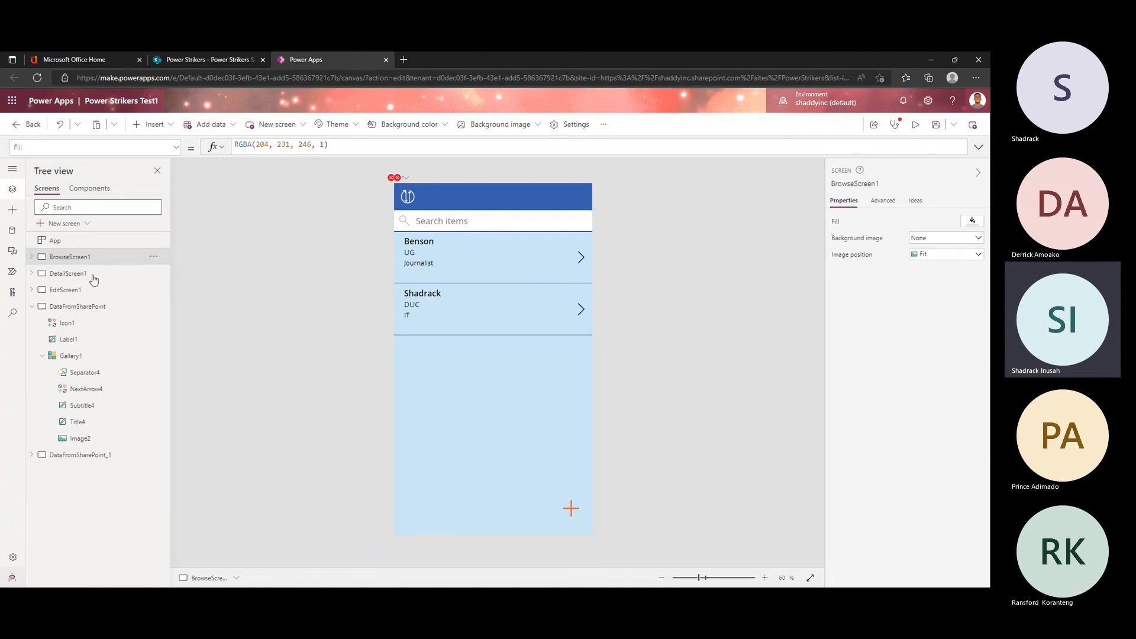
{"action": "left_click", "coordinate": [582, 261]}
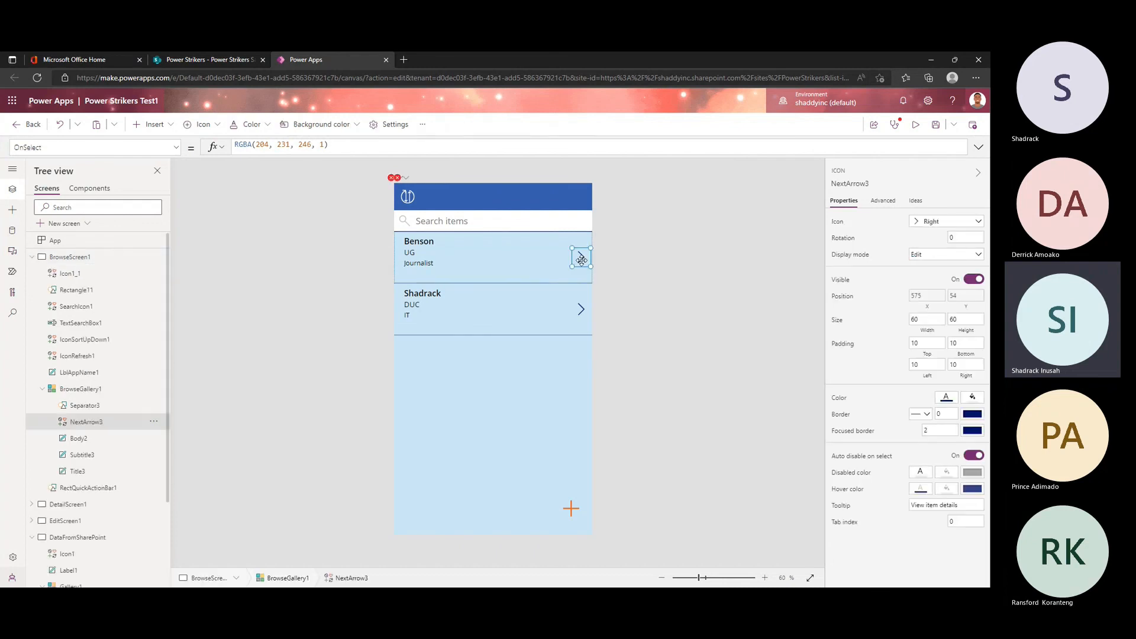
{"action": "left_click", "coordinate": [313, 143]}
{"action": "key", "text": "ctrl+a"}
{"action": "left_click", "coordinate": [582, 255], "text": "alt"}
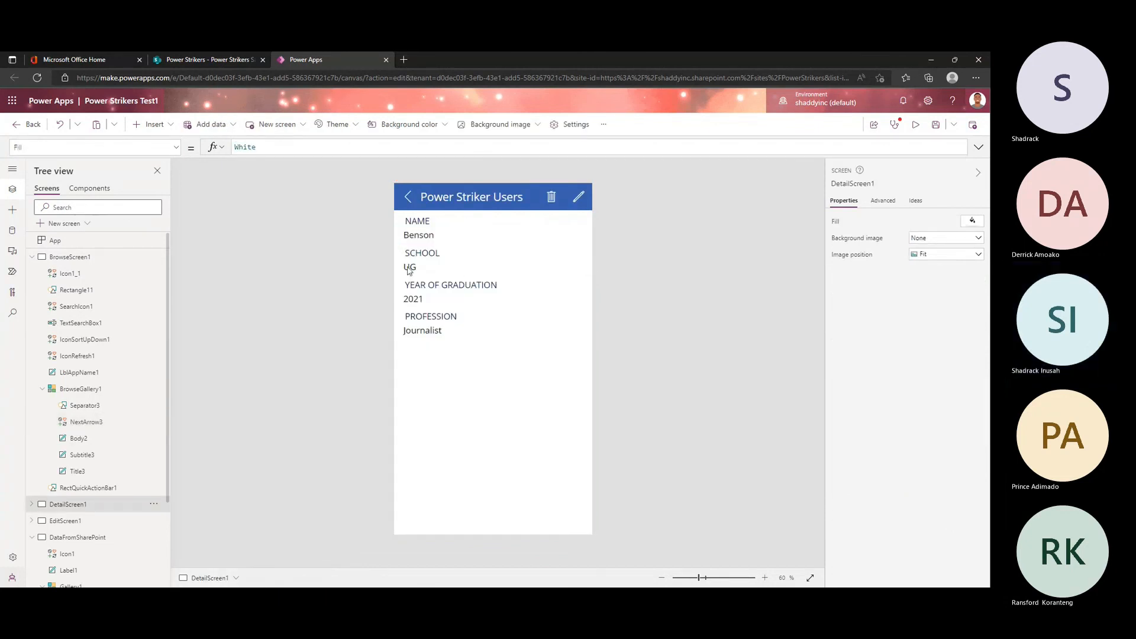
{"action": "left_click", "coordinate": [579, 201]}
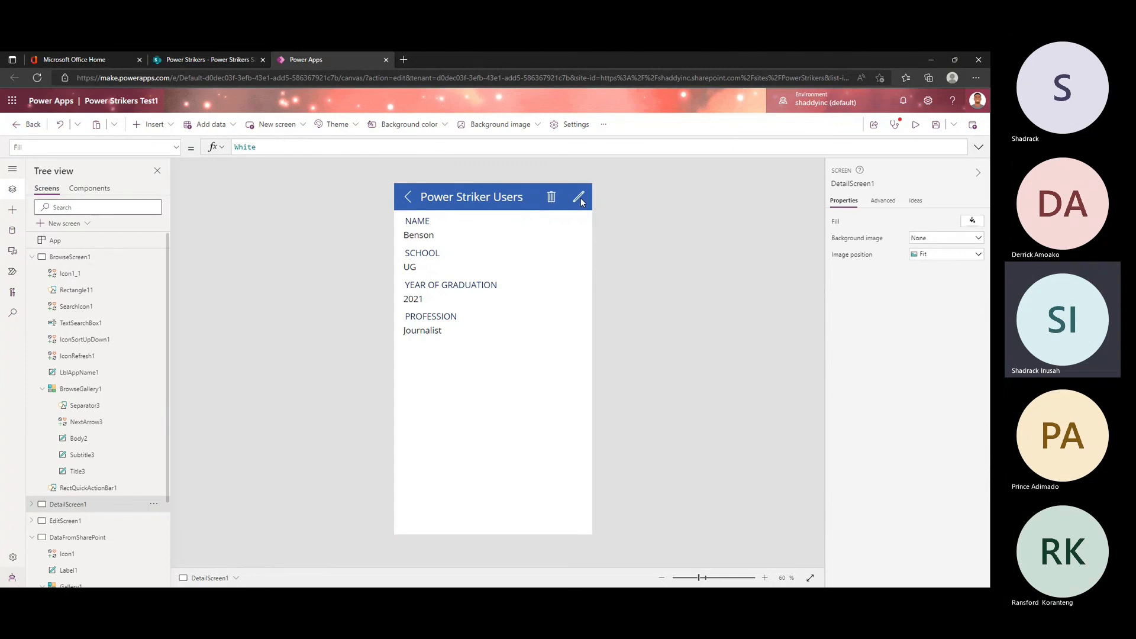